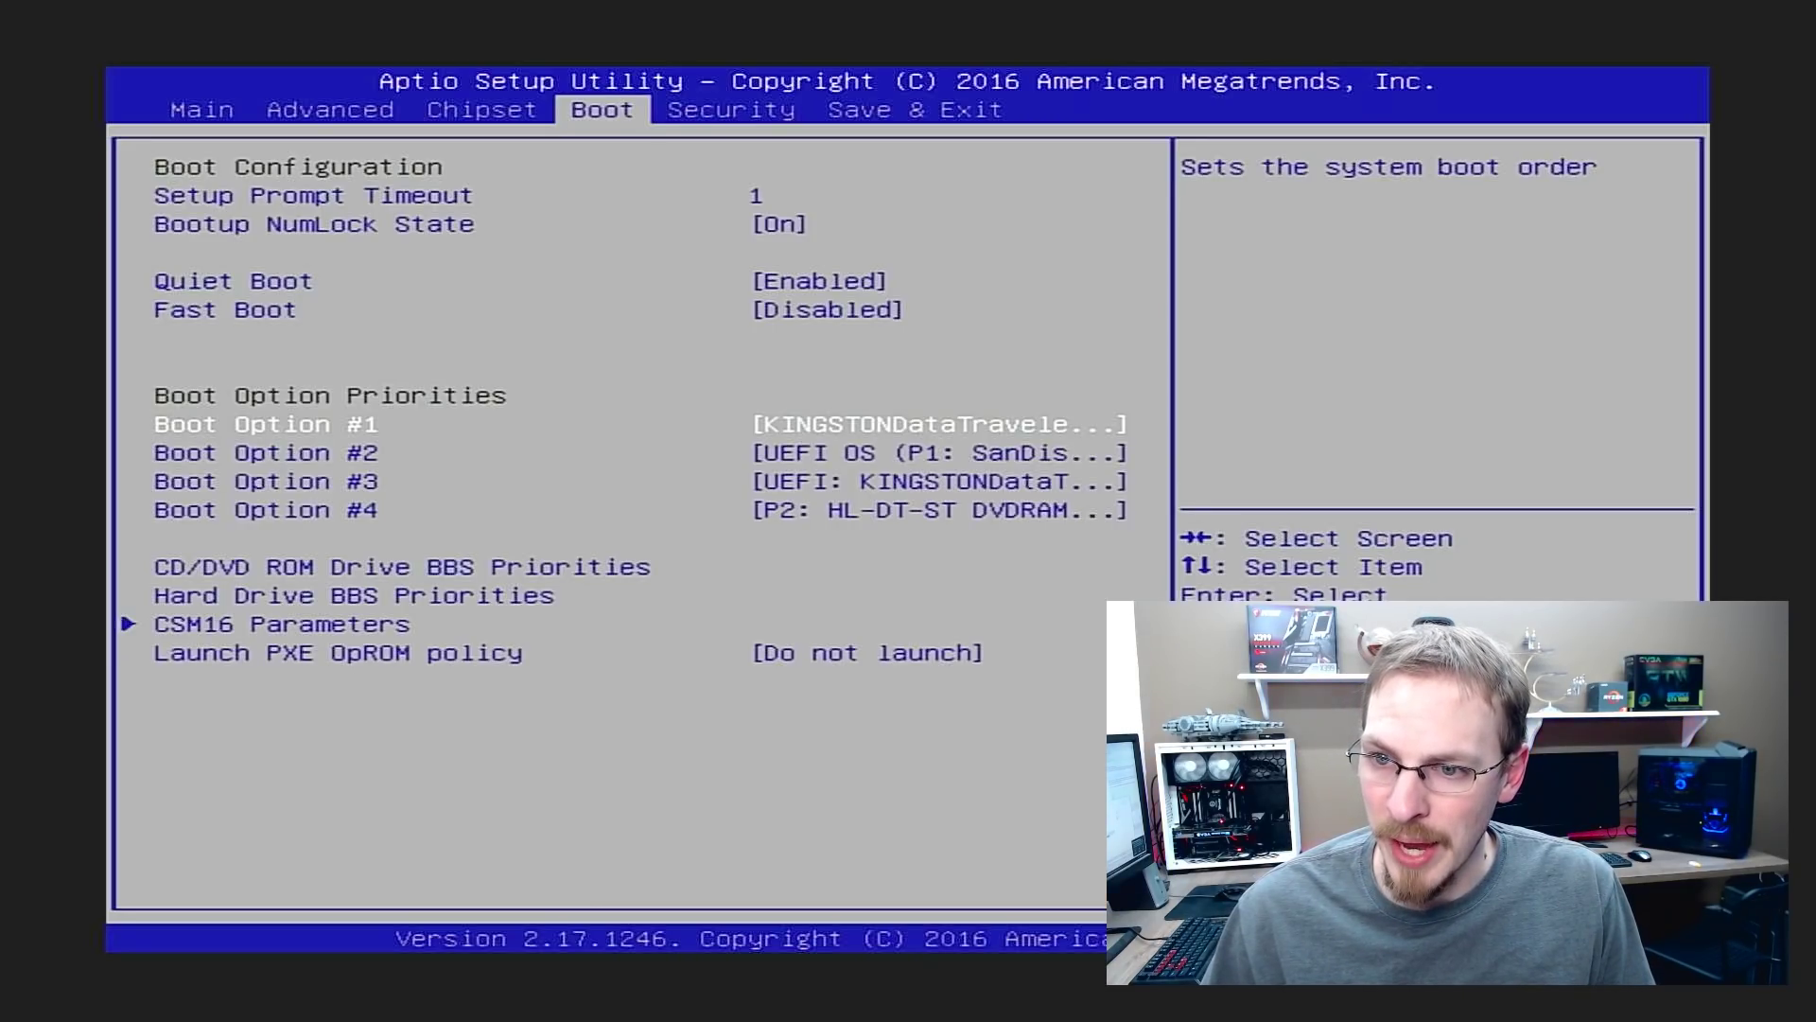
Make KINGSTONDataTraveler Boot Option #1, then Save Changes and Exit the setup utility
key("Return")
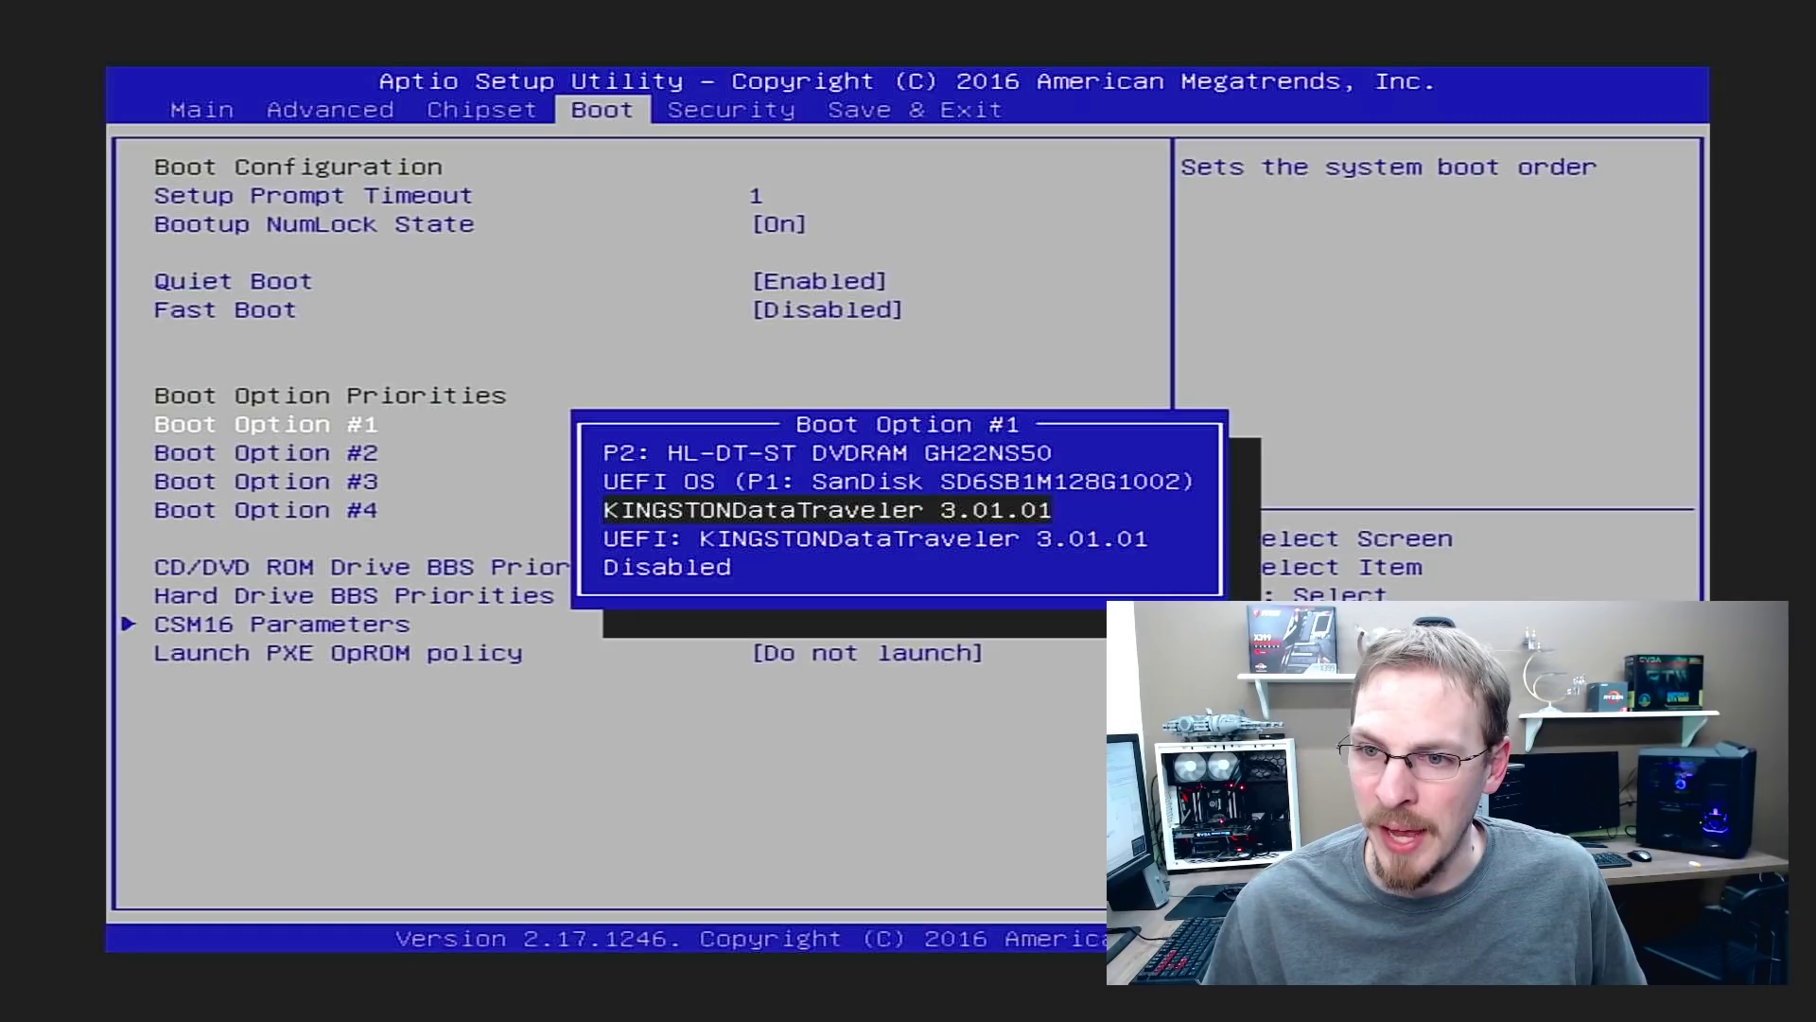
key("Return")
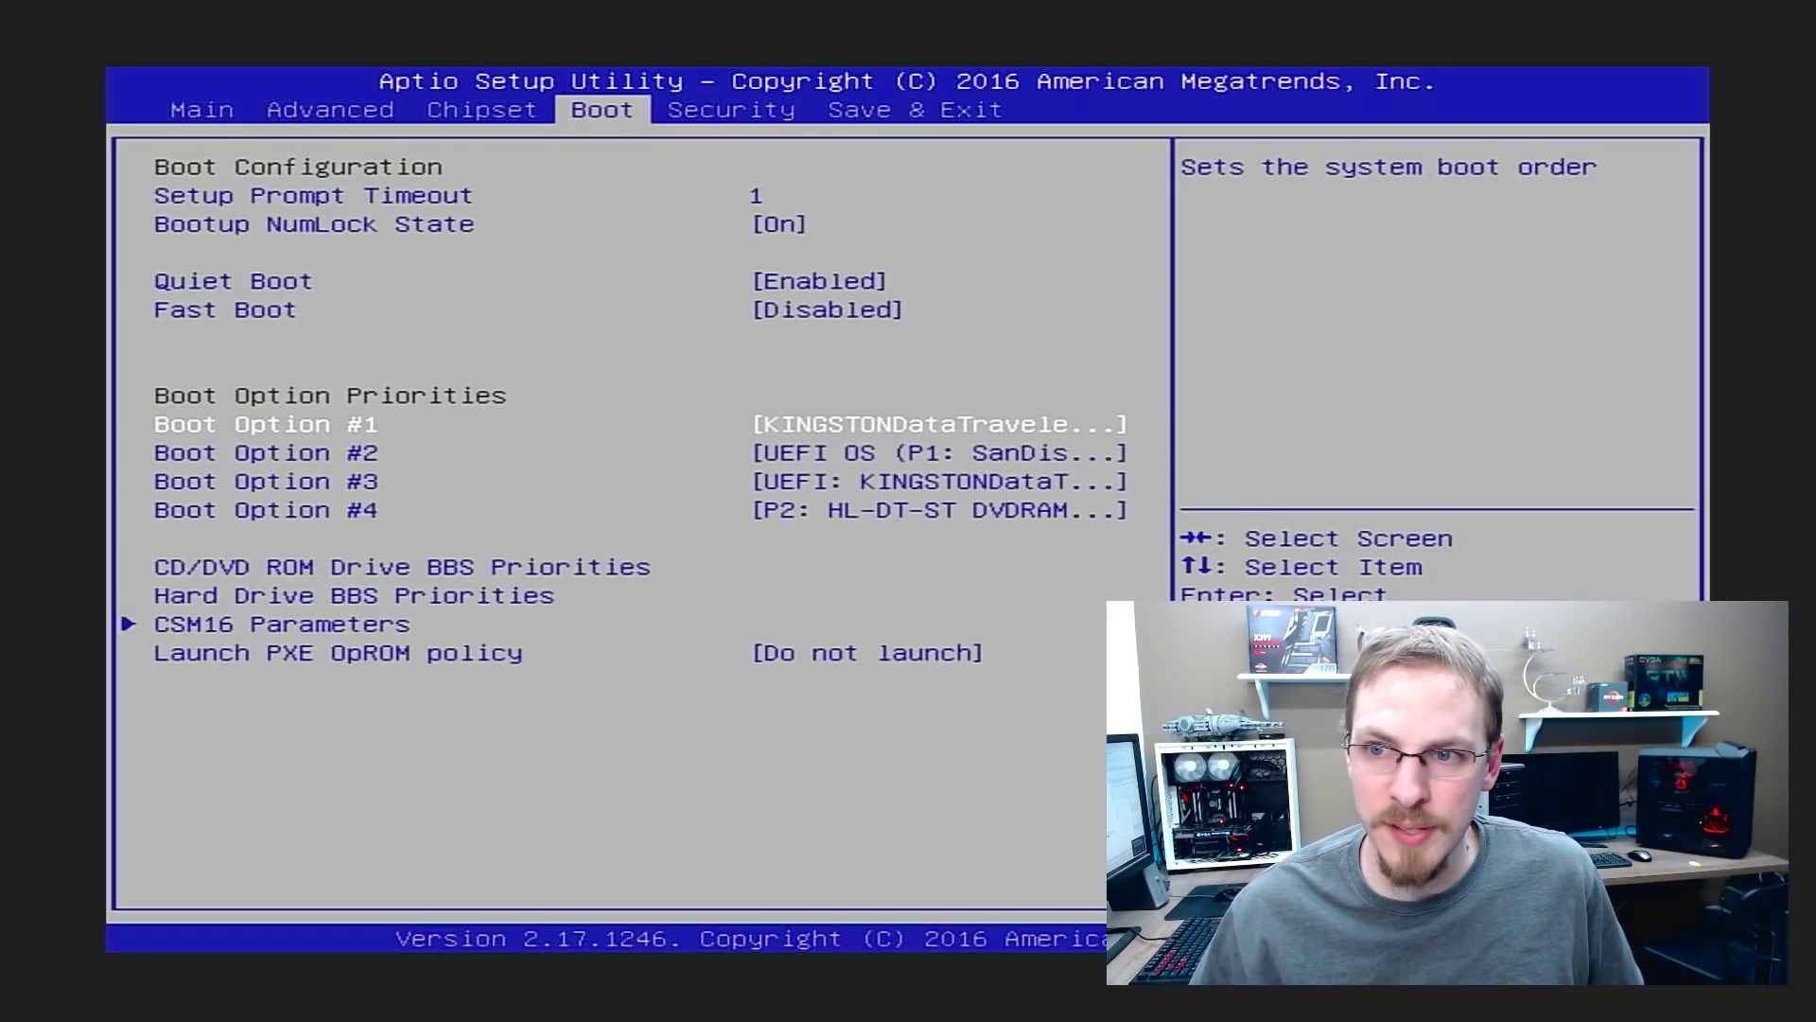
key("Right")
key("Right")
key("Right")
key("Left")
key("Return")
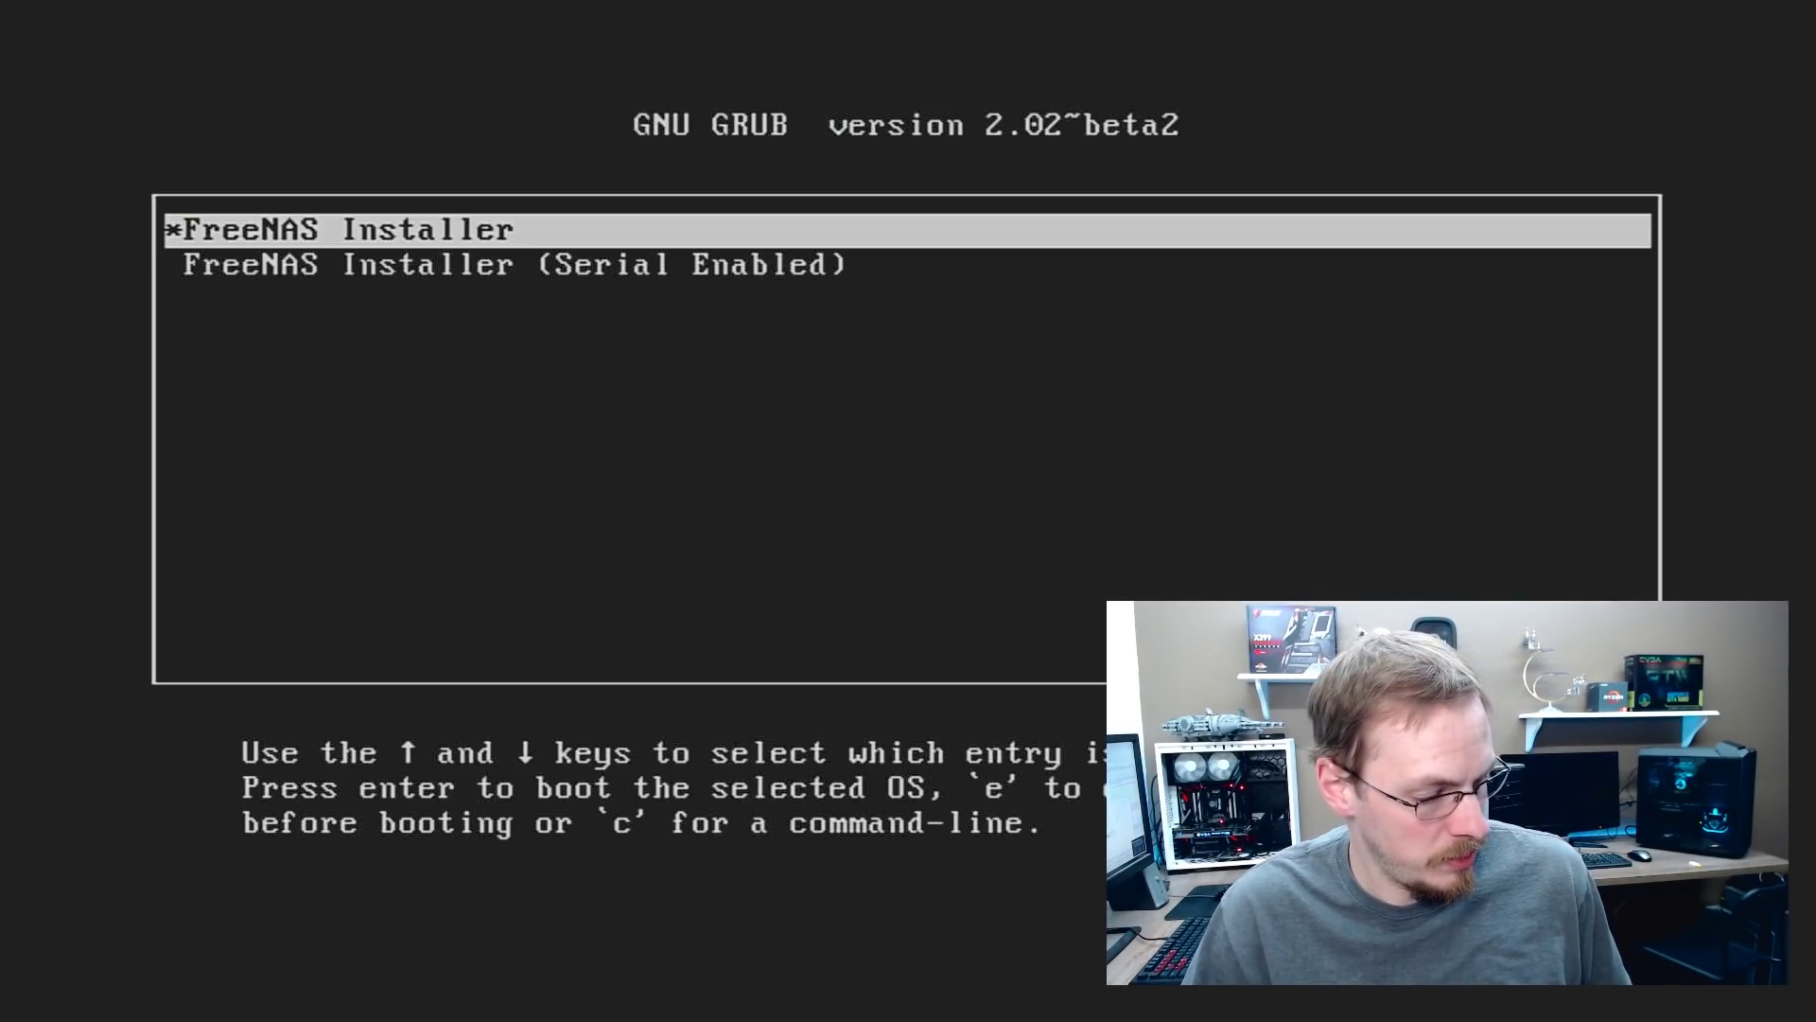
Boot the FreeNAS Installer and install onto SanDisk drive ada0 using UEFI boot mode
key("Return")
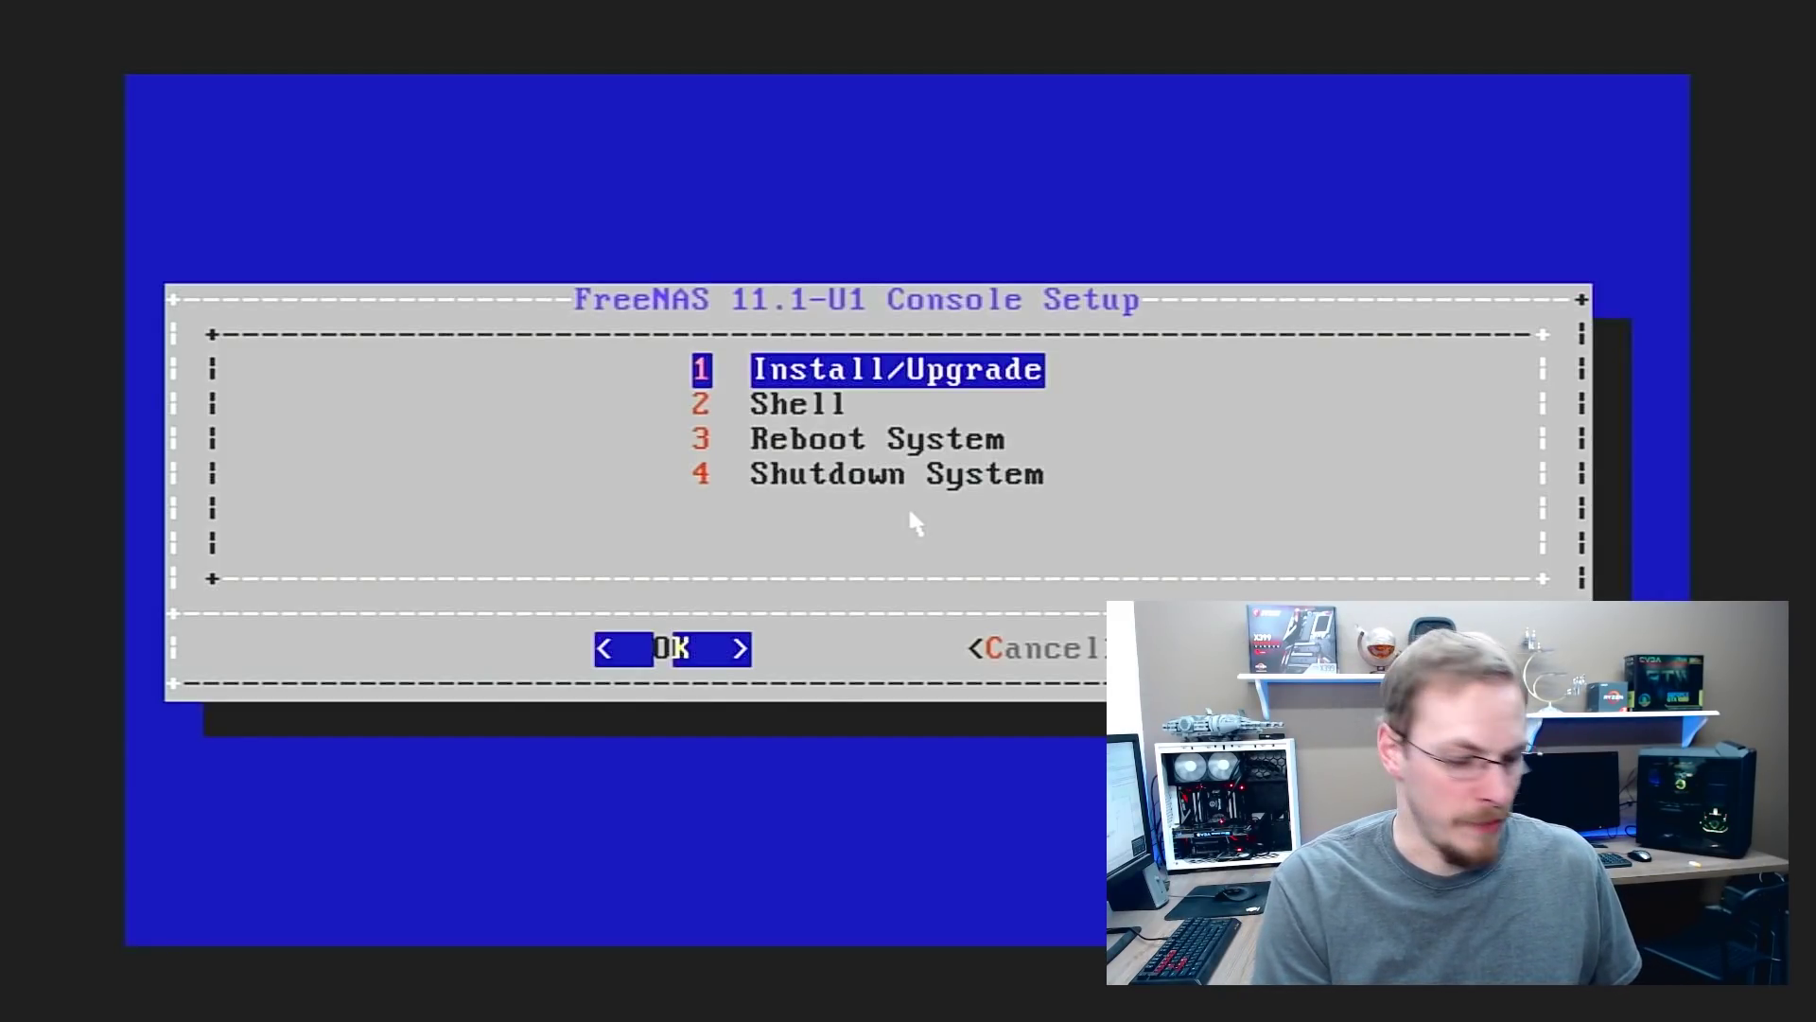
key("Return")
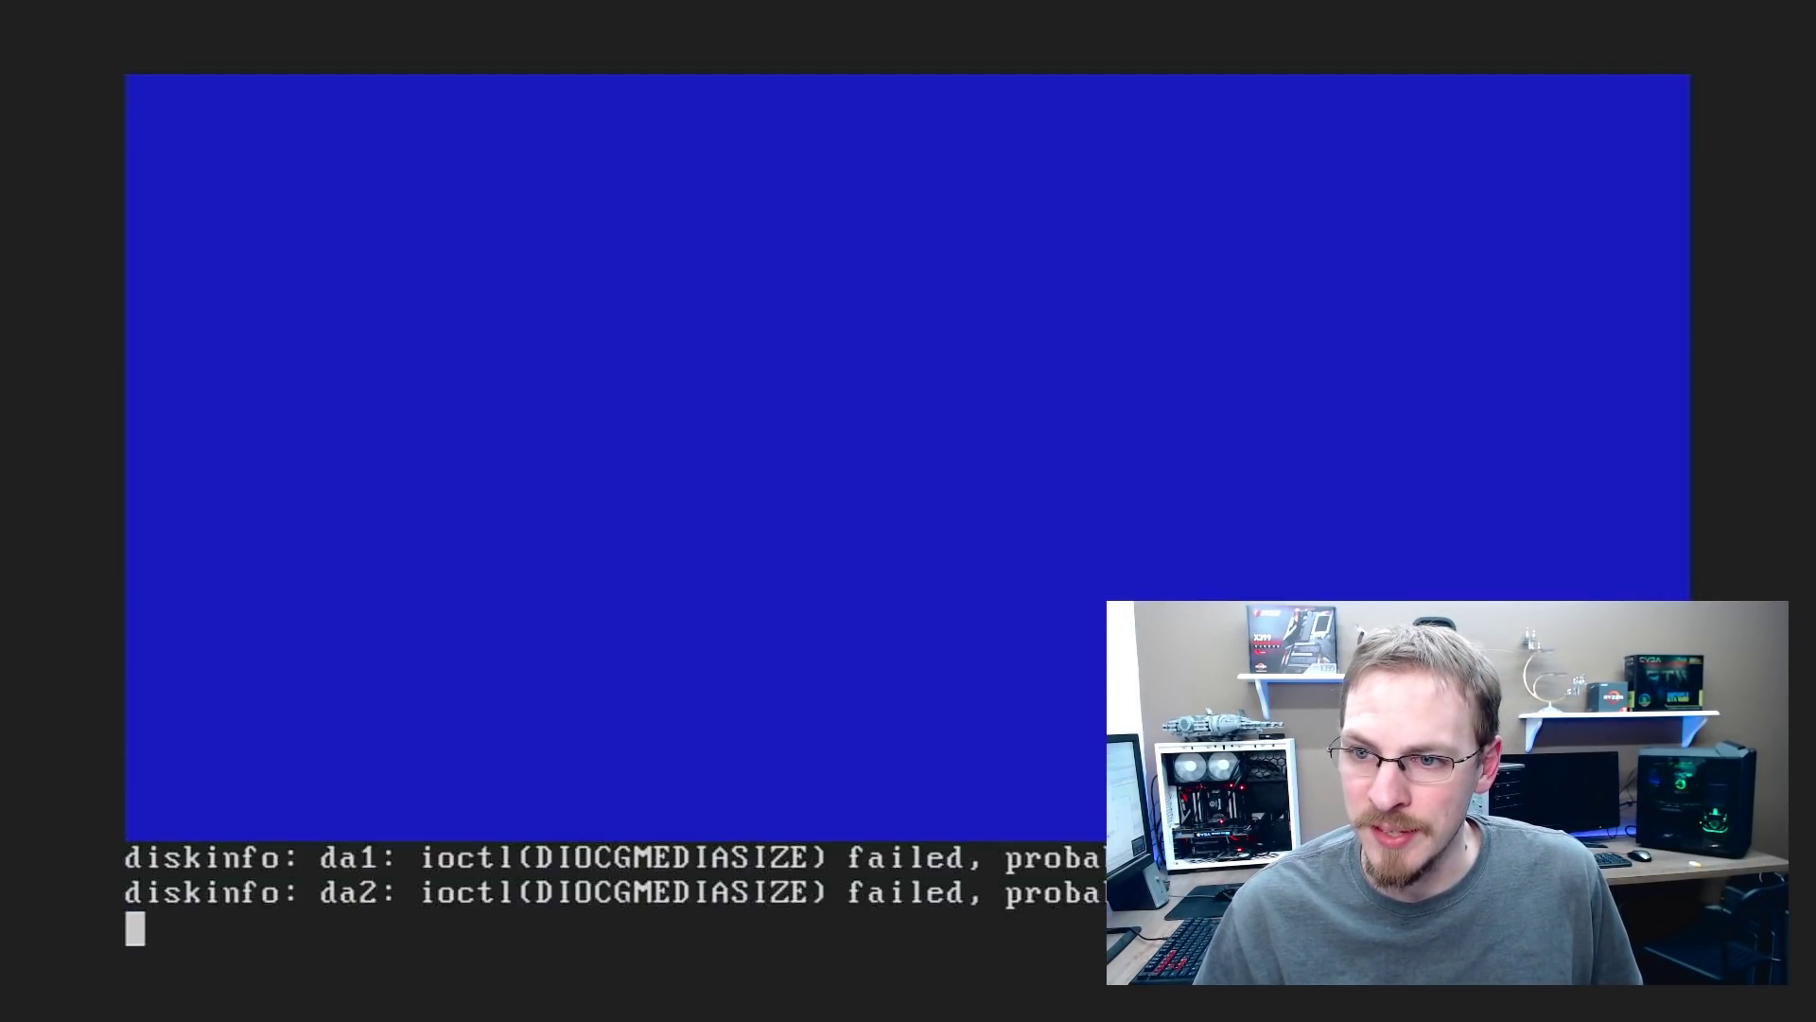
key("space")
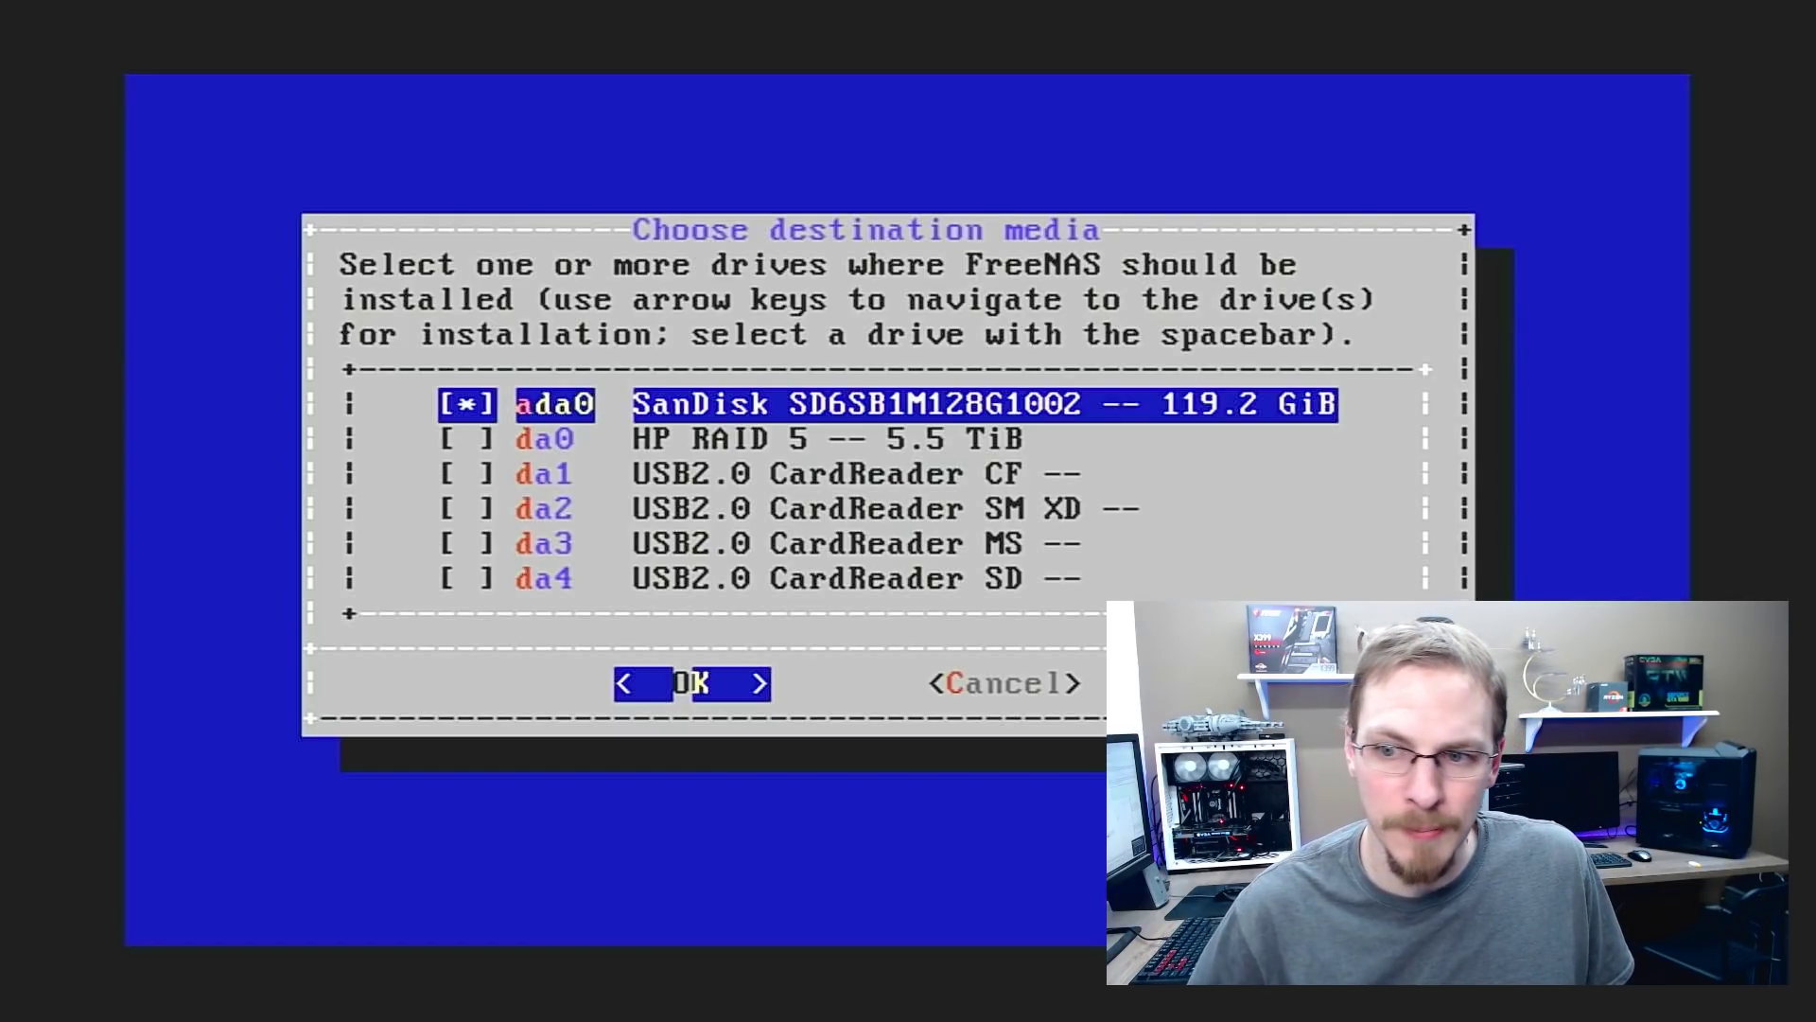
key("Return")
key("Left")
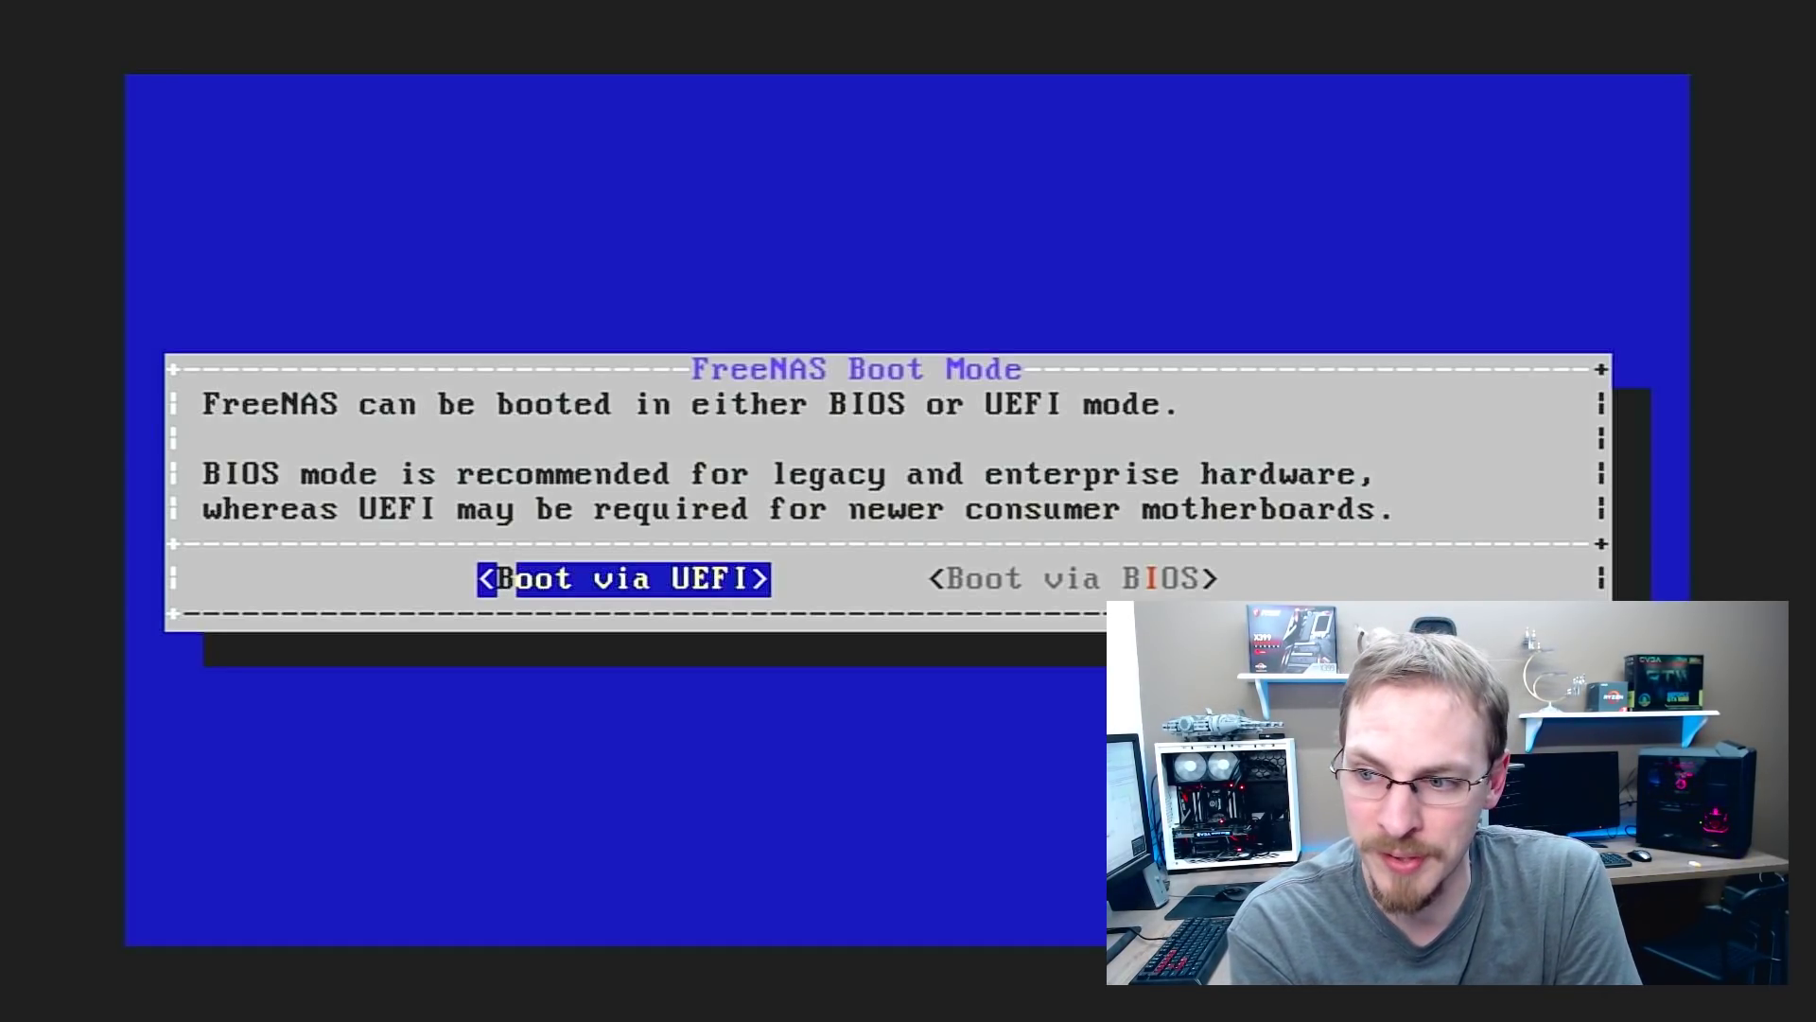
key("Return")
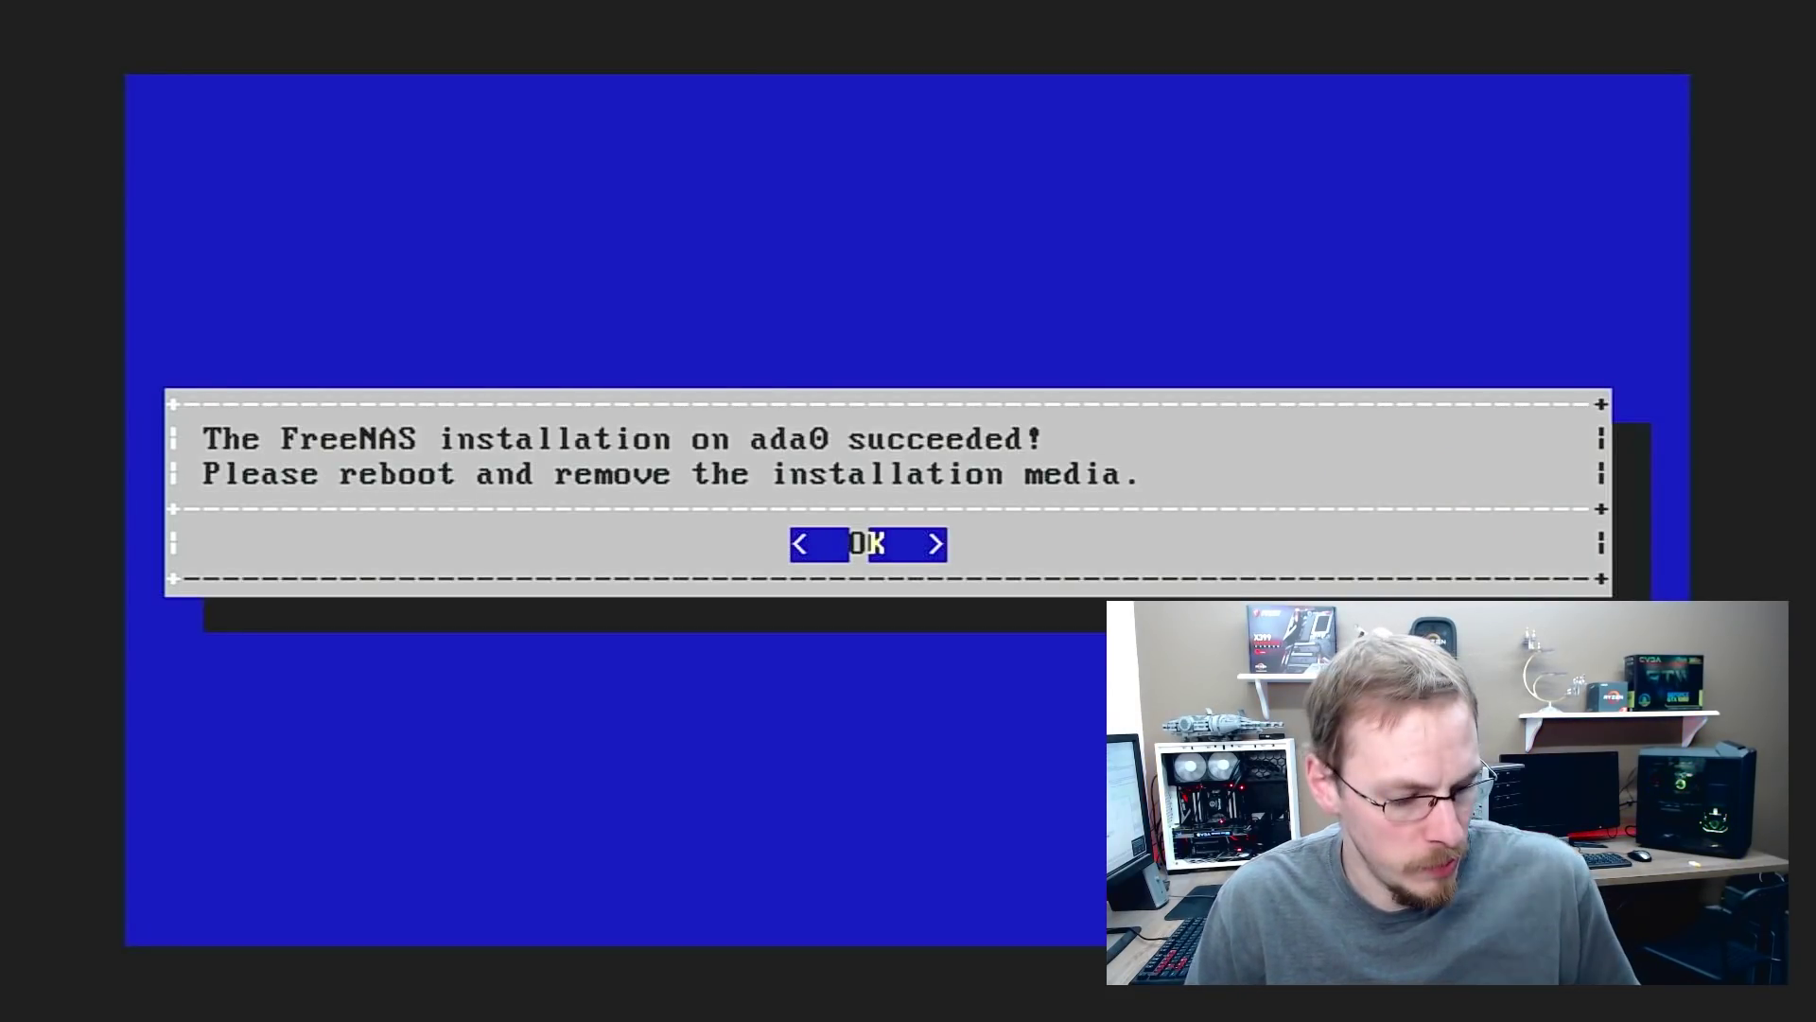
Acknowledge the successful installation message once installing onto ada0 completes
key("Return")
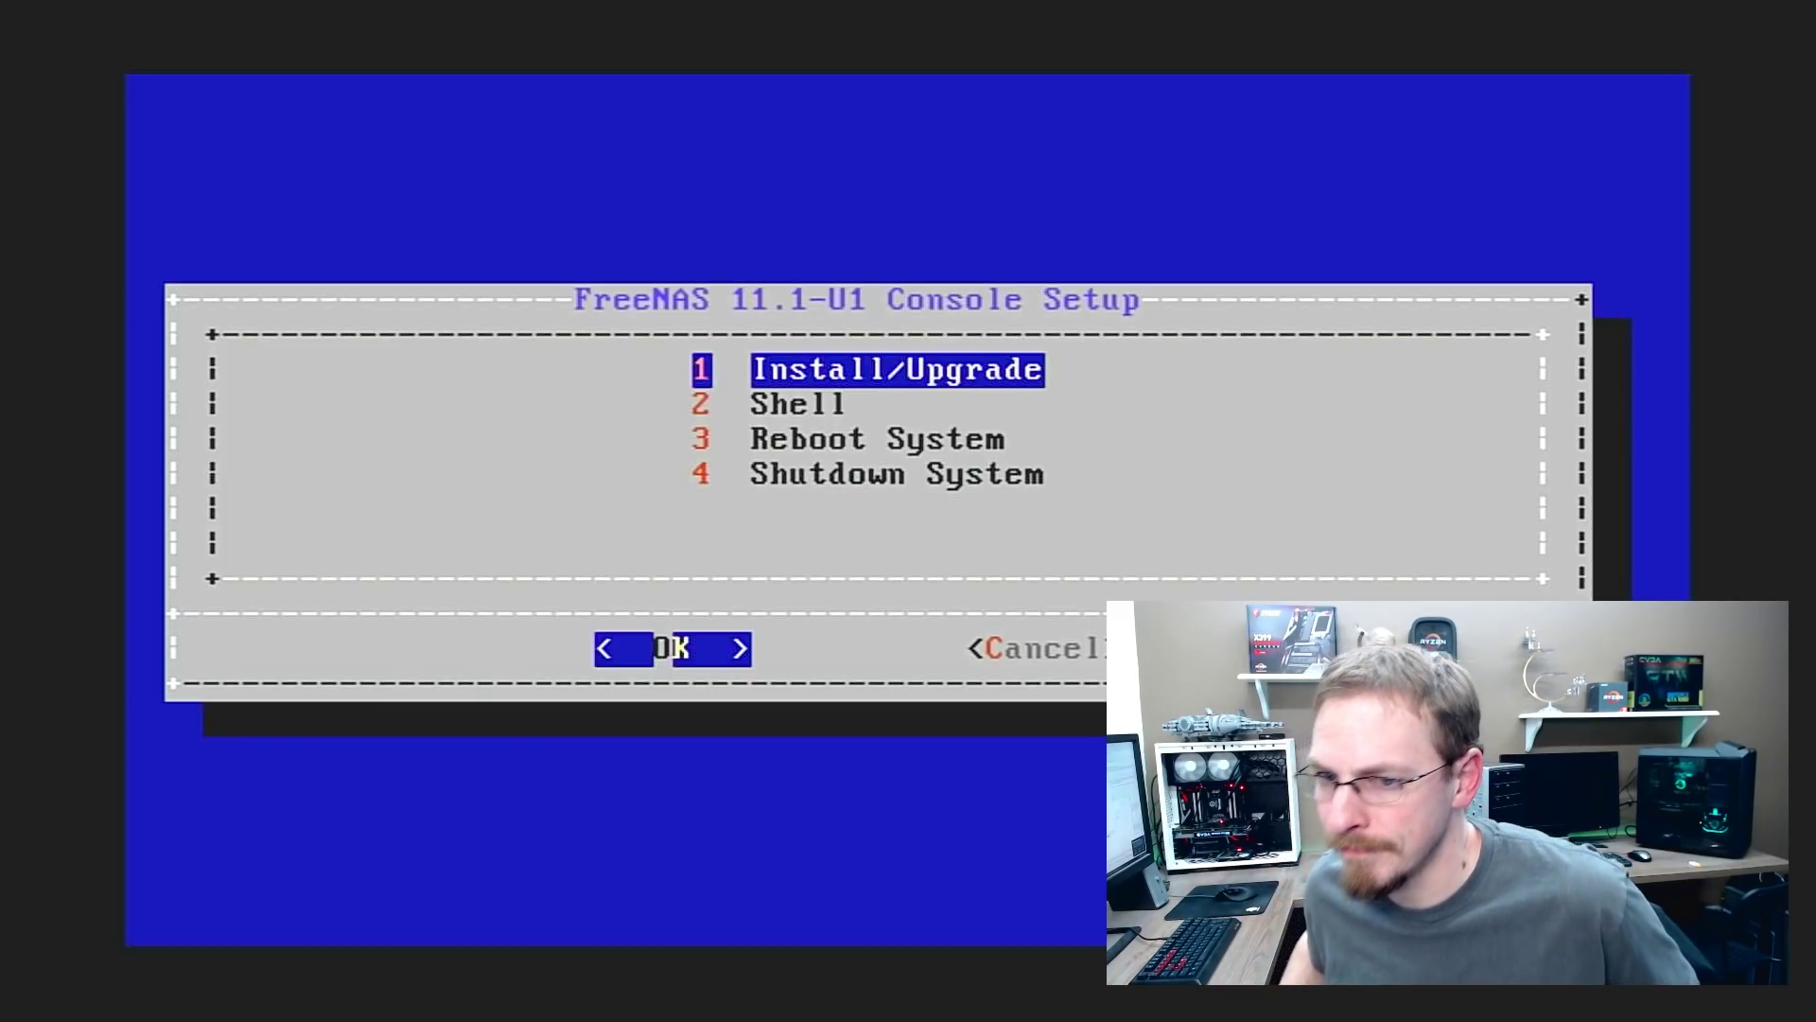
Choose Reboot System in the Console Setup menu to boot the installed FreeNAS
key("Down")
key("Down")
key("Return")
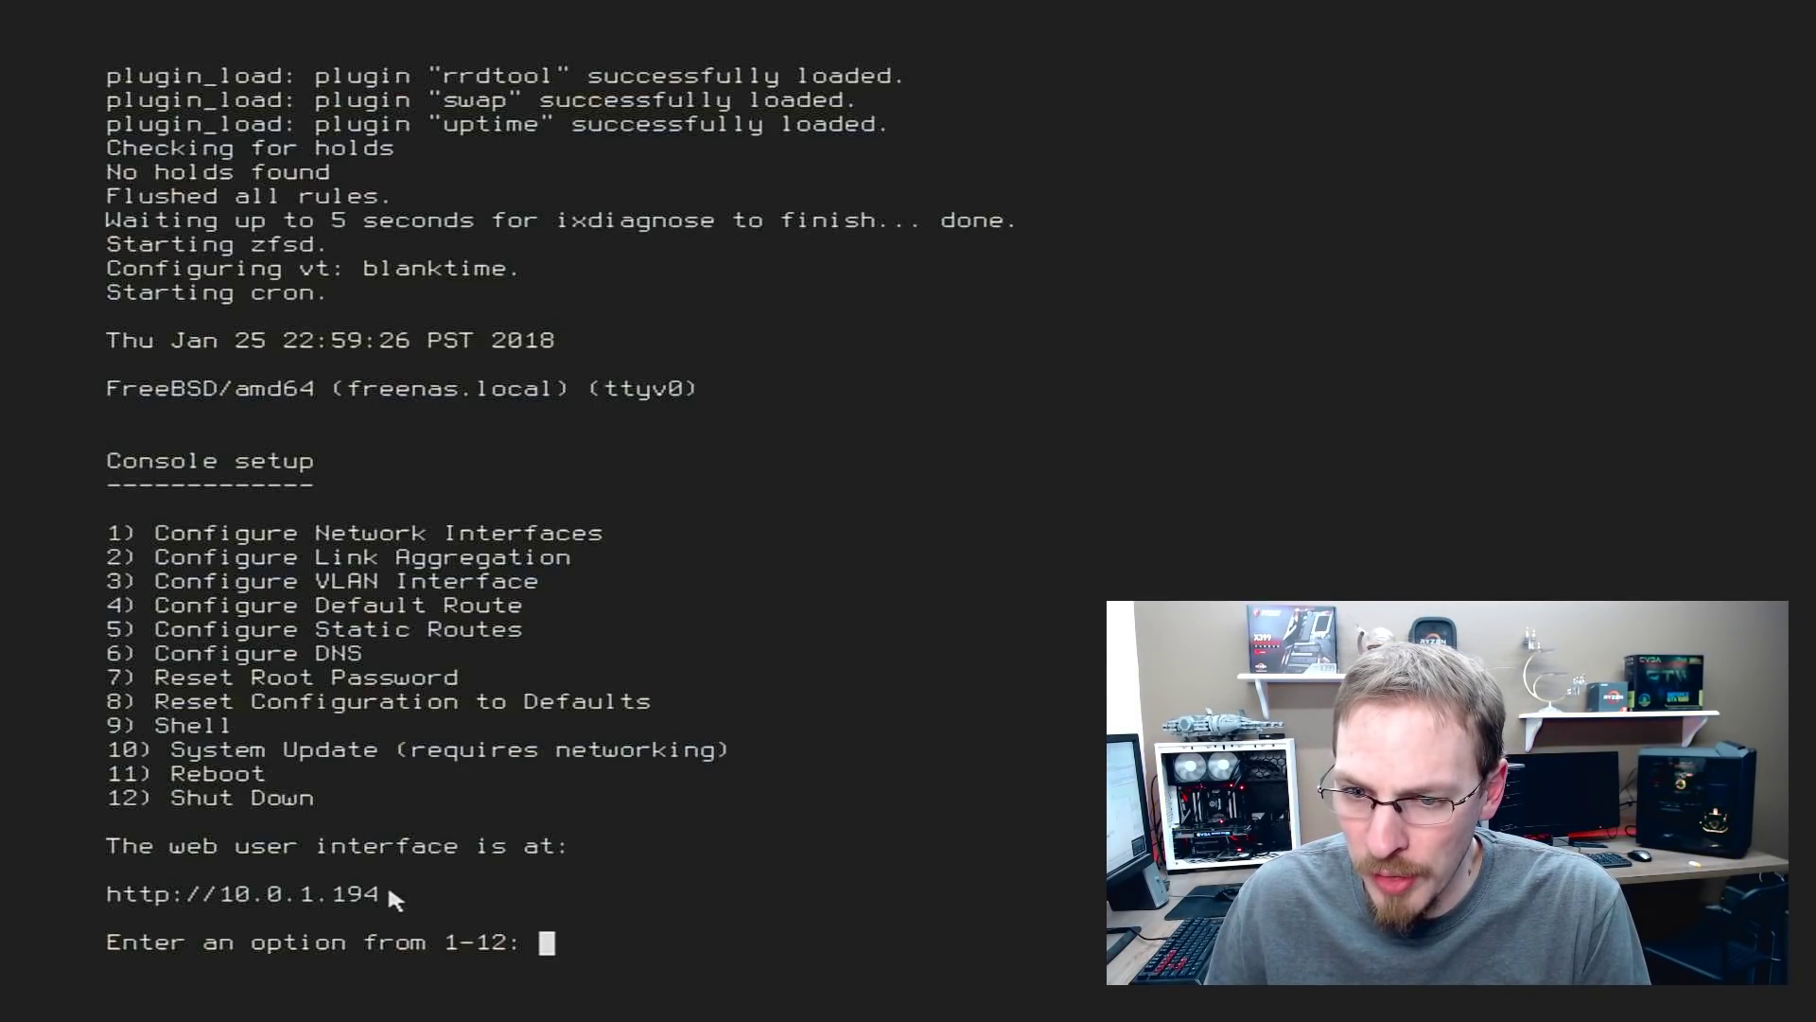
left_click_drag(343, 906, 107, 910)
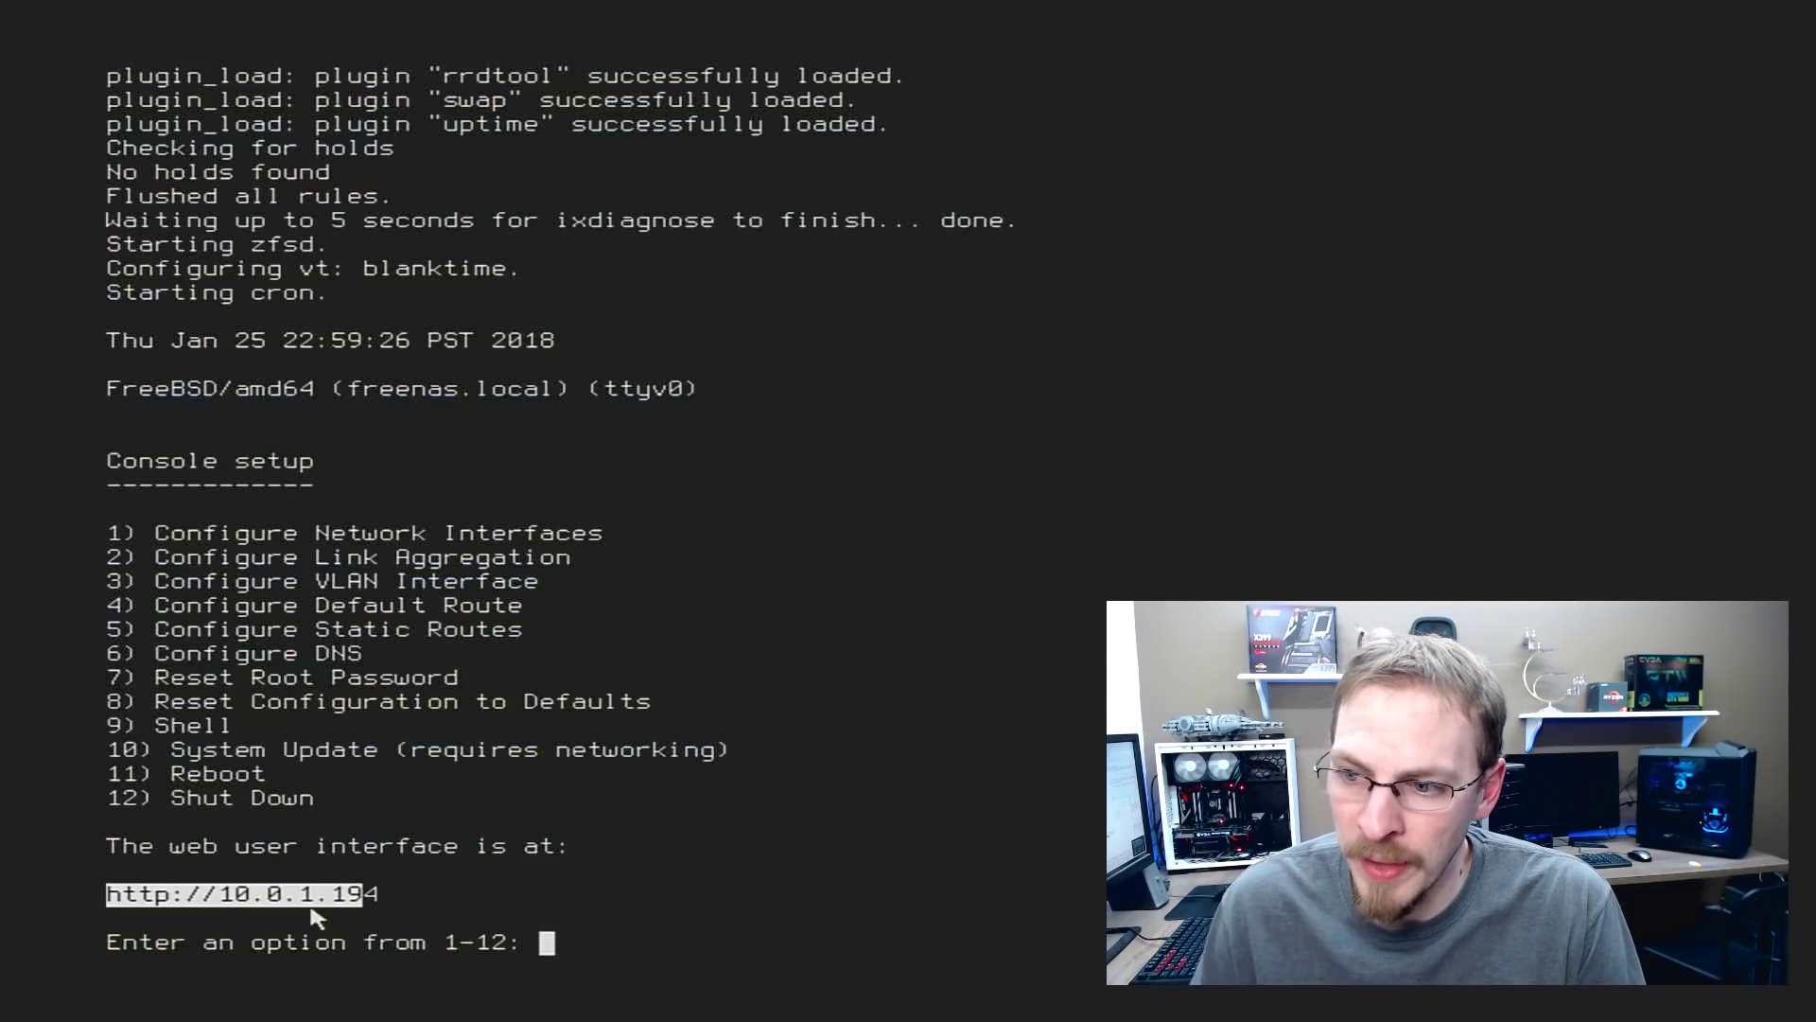
left_click(537, 898)
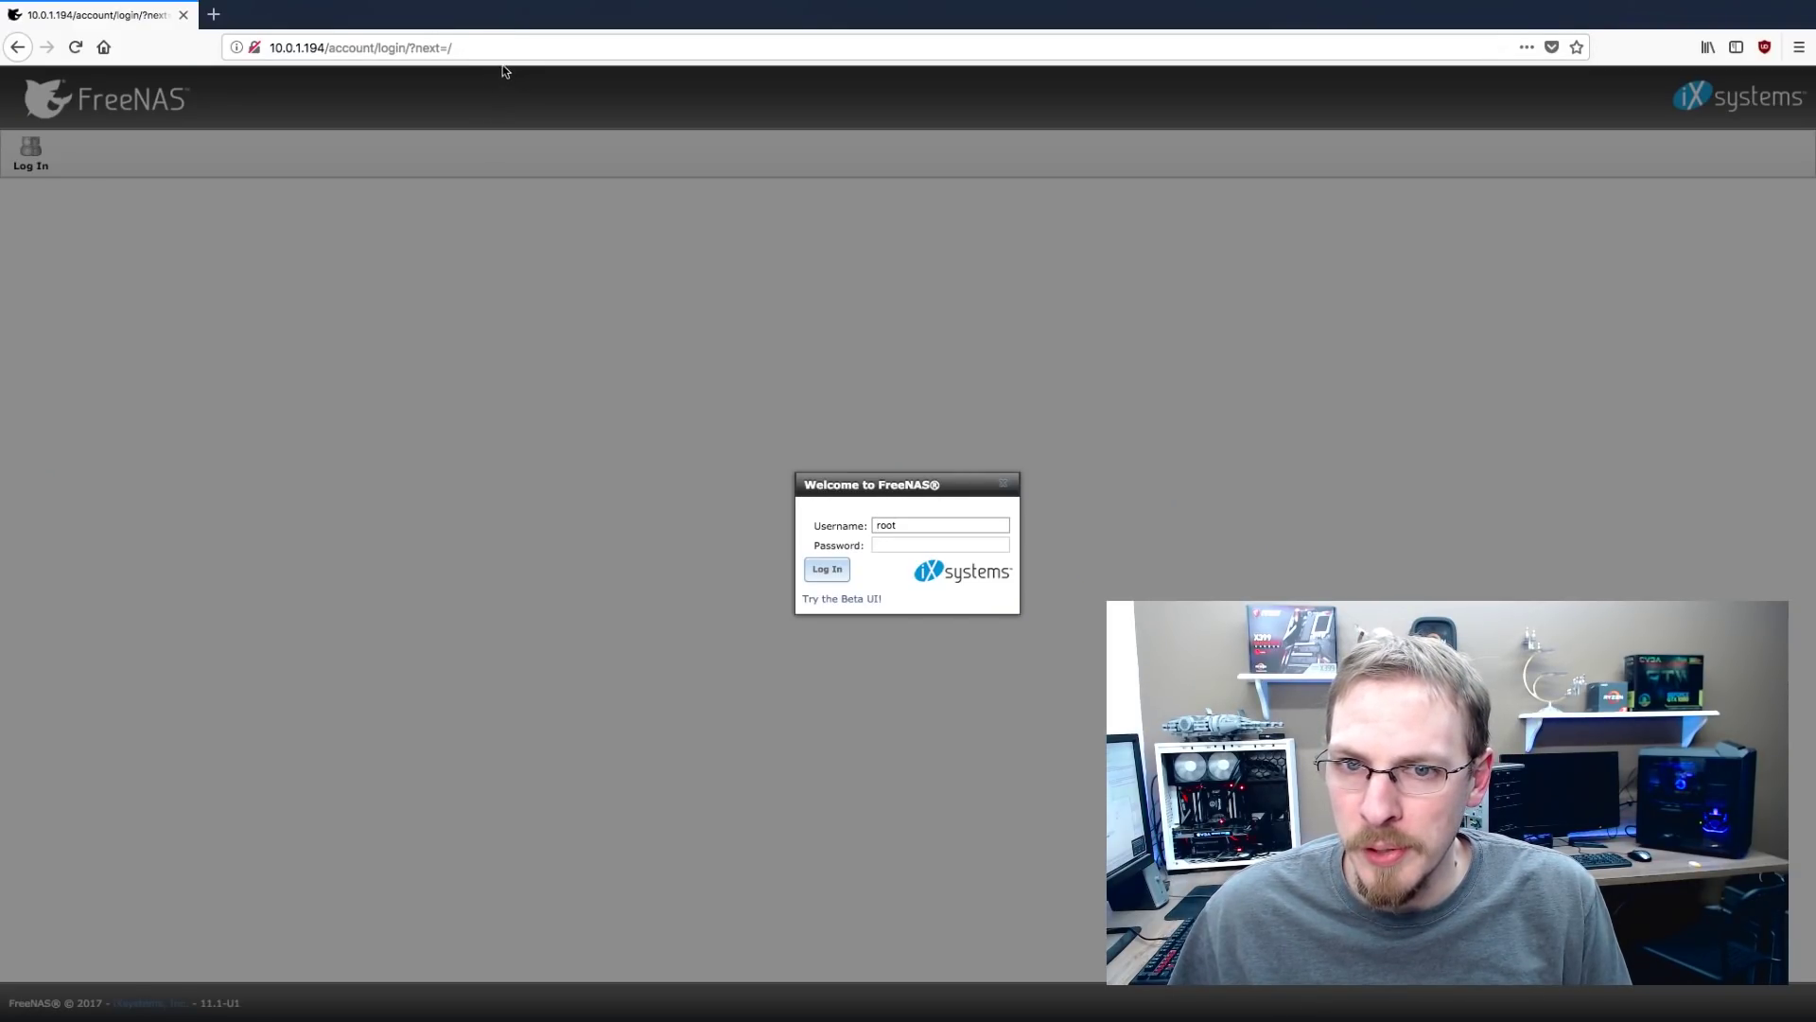
Log in to the FreeNAS web interface as root with the root password
left_click(276, 48)
left_click_drag(275, 47, 455, 47)
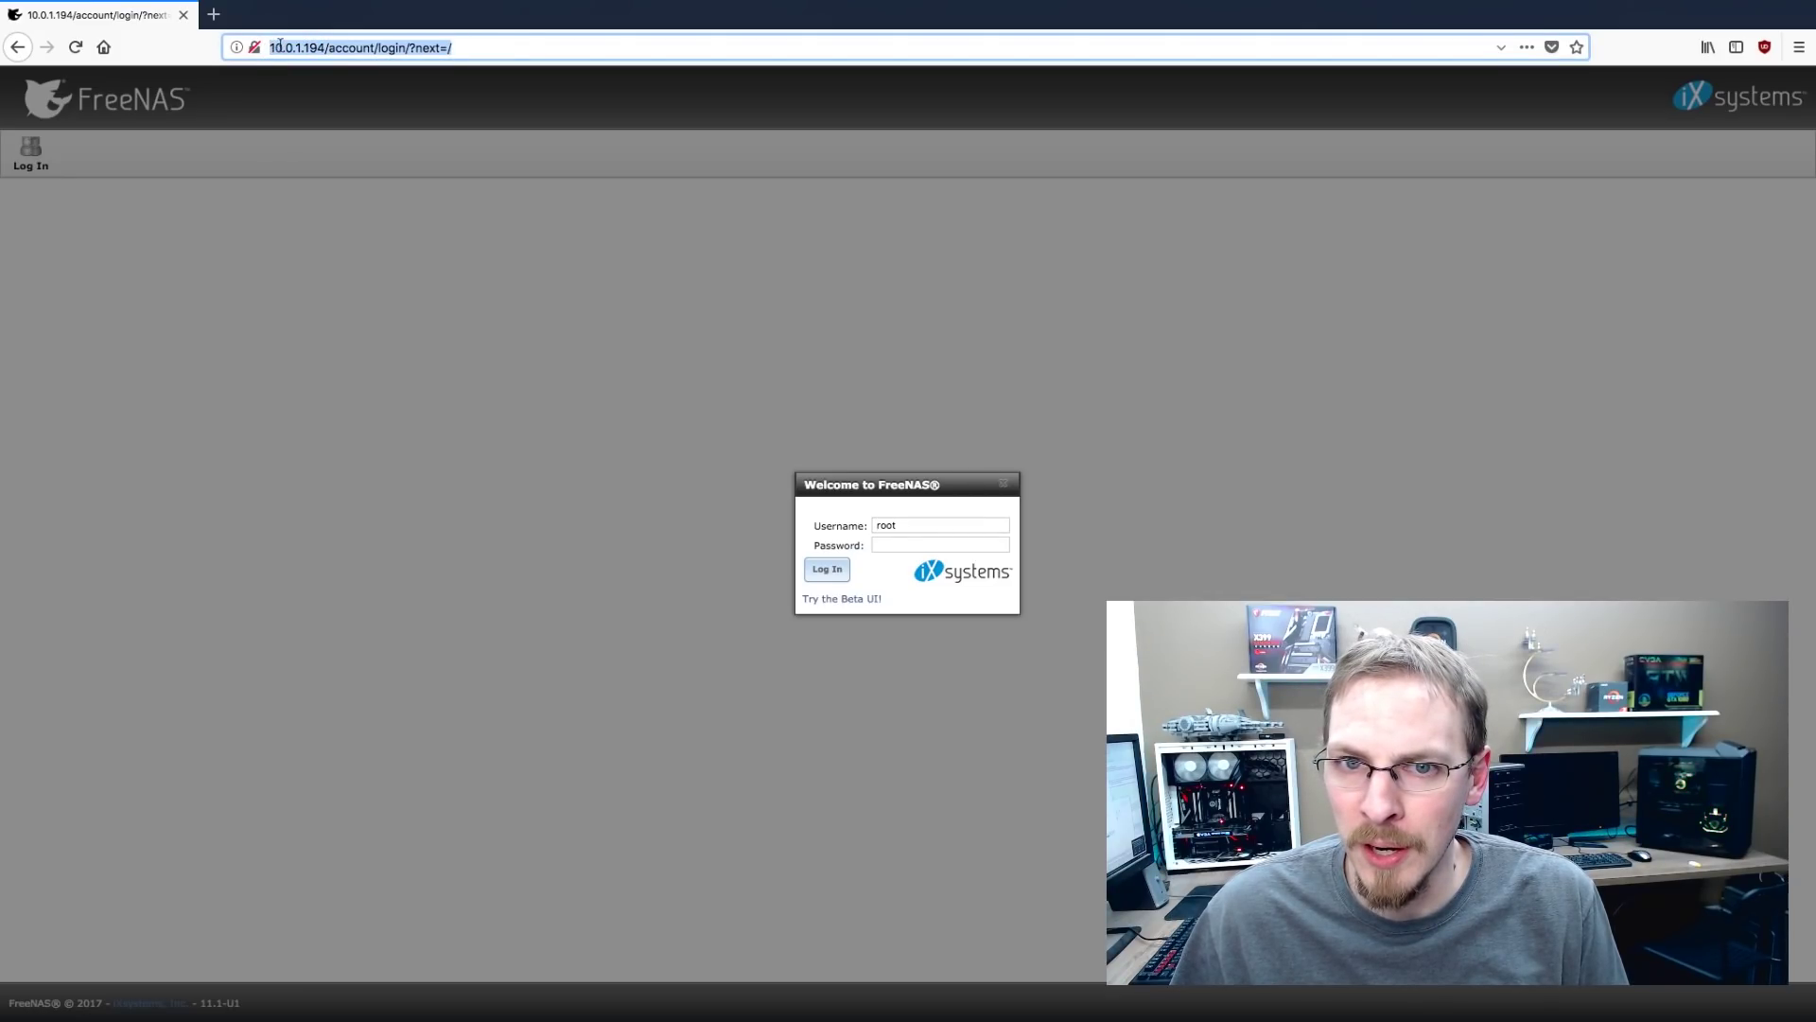
left_click(492, 48)
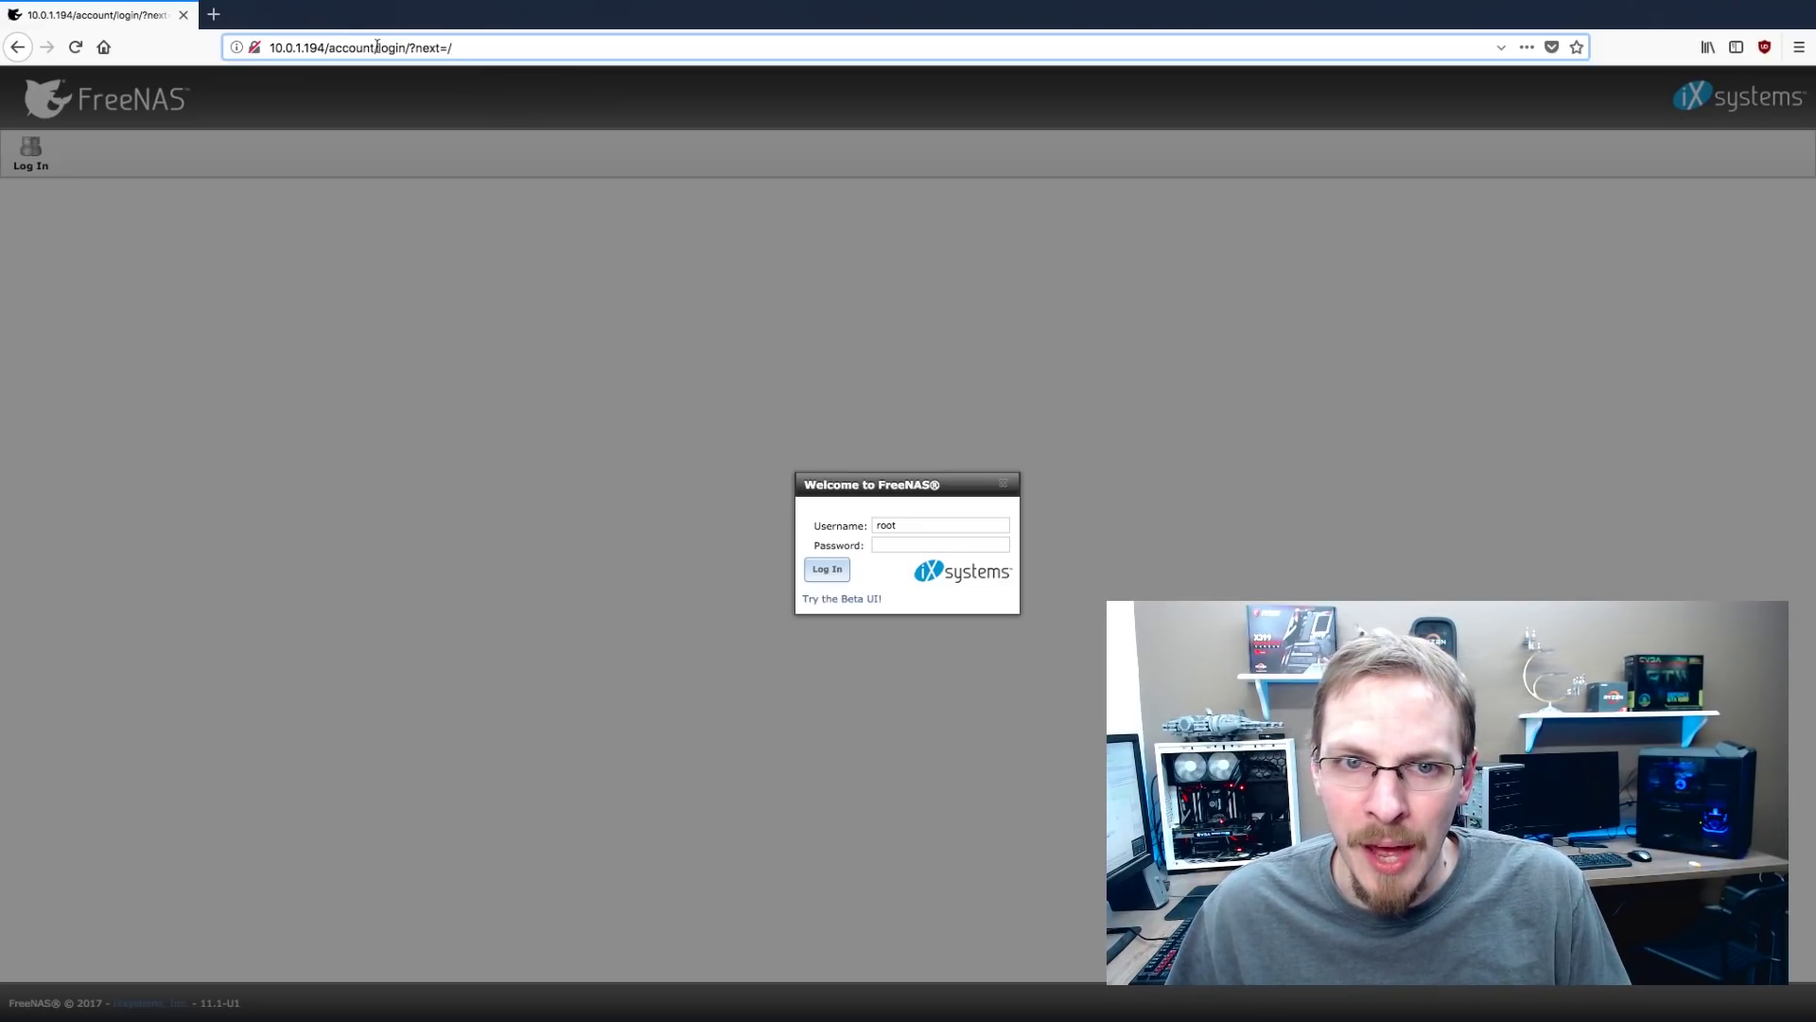
left_click(880, 527)
left_click(896, 545)
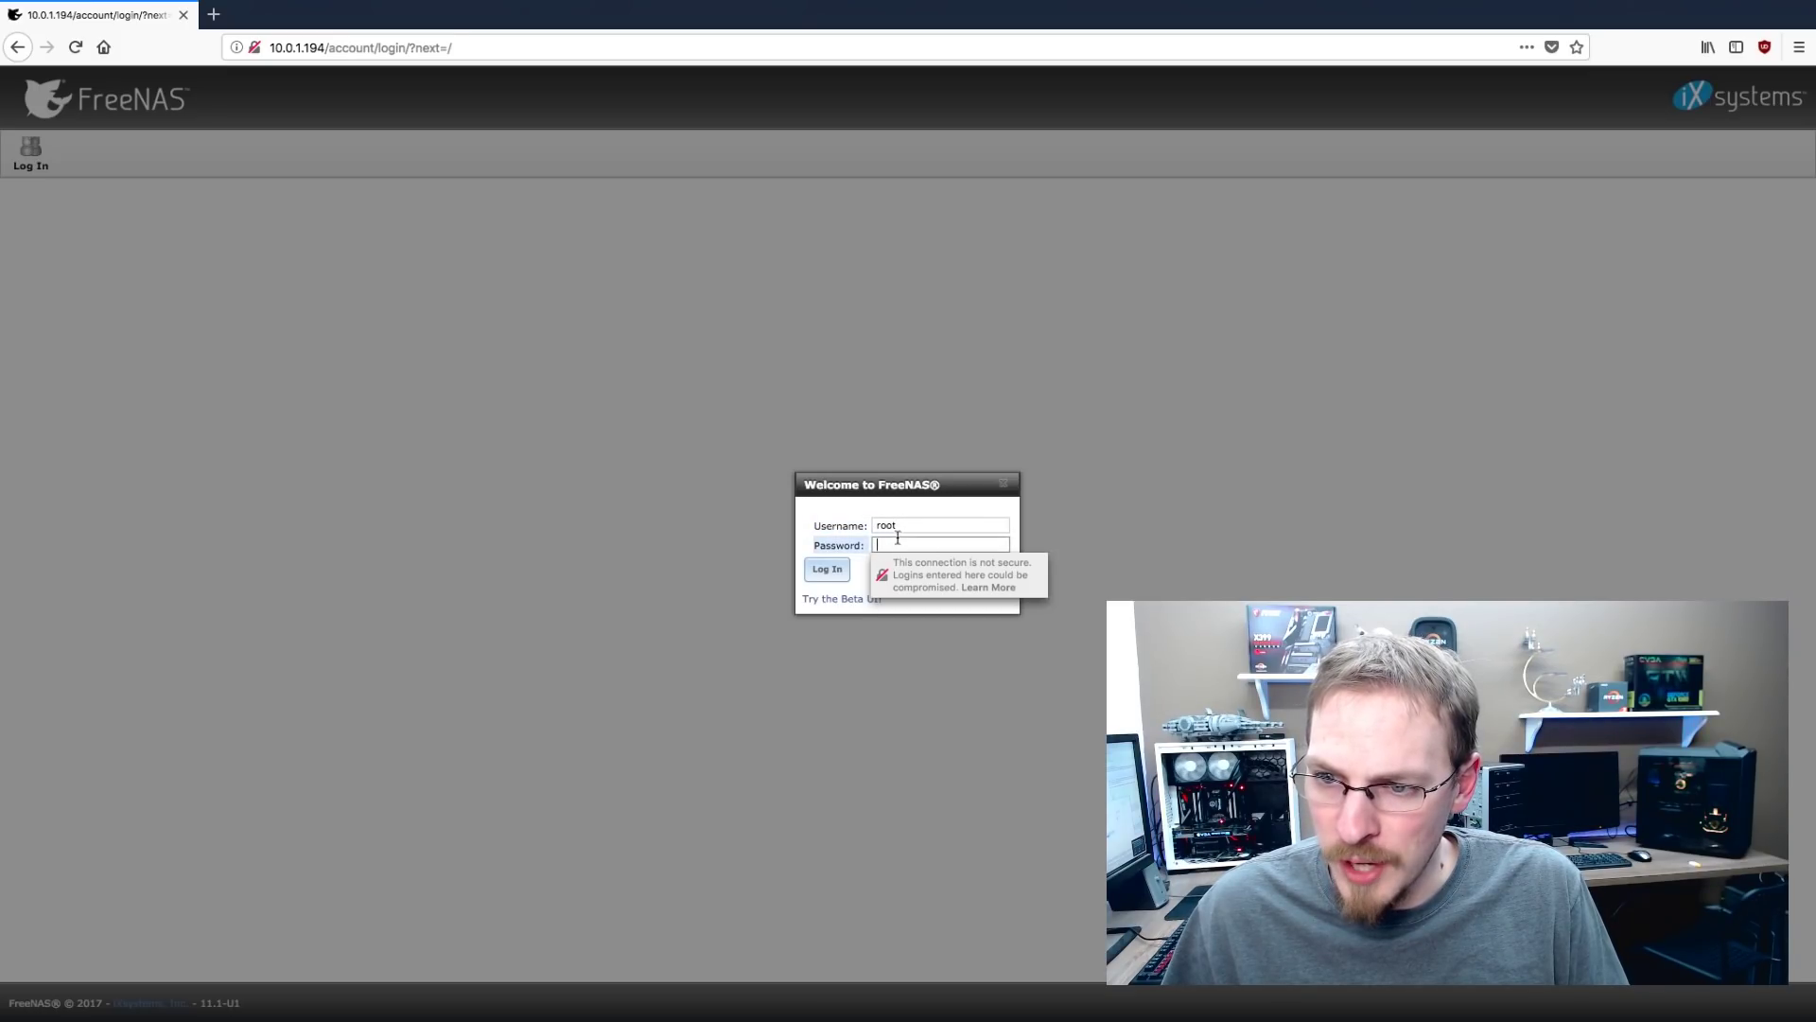
left_click(898, 544)
type("•••••••••••")
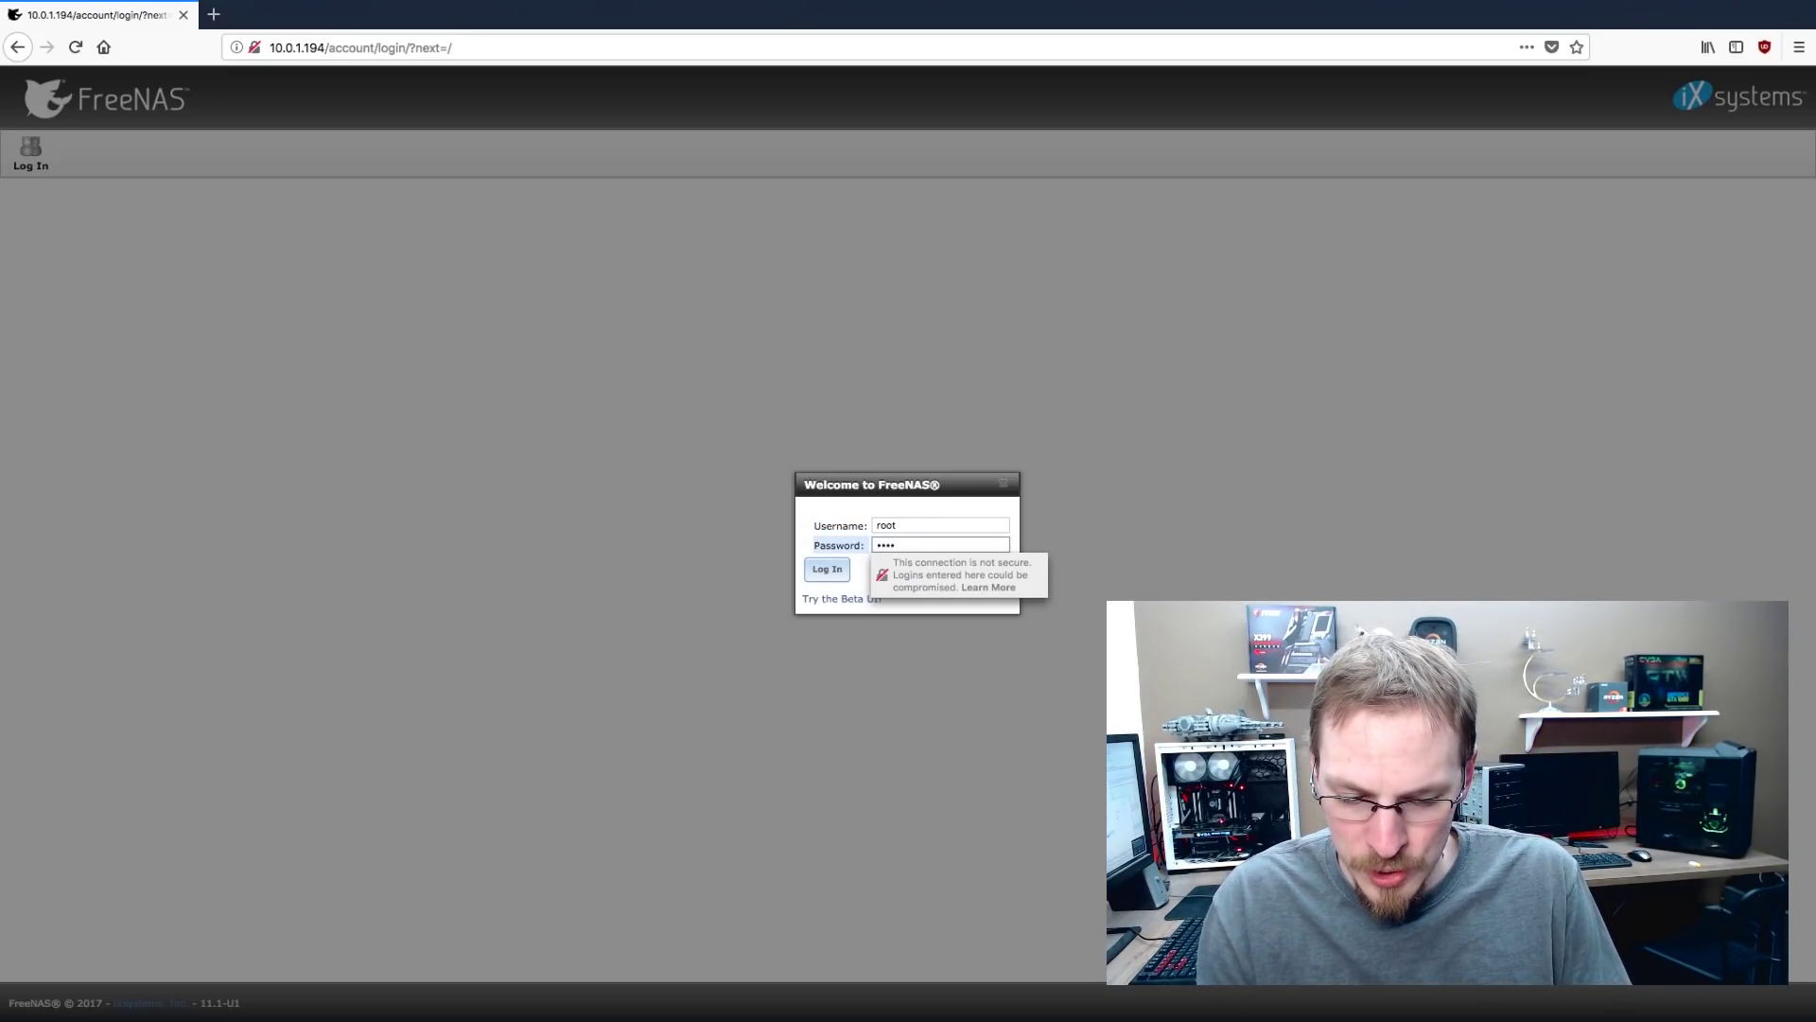
type("•••")
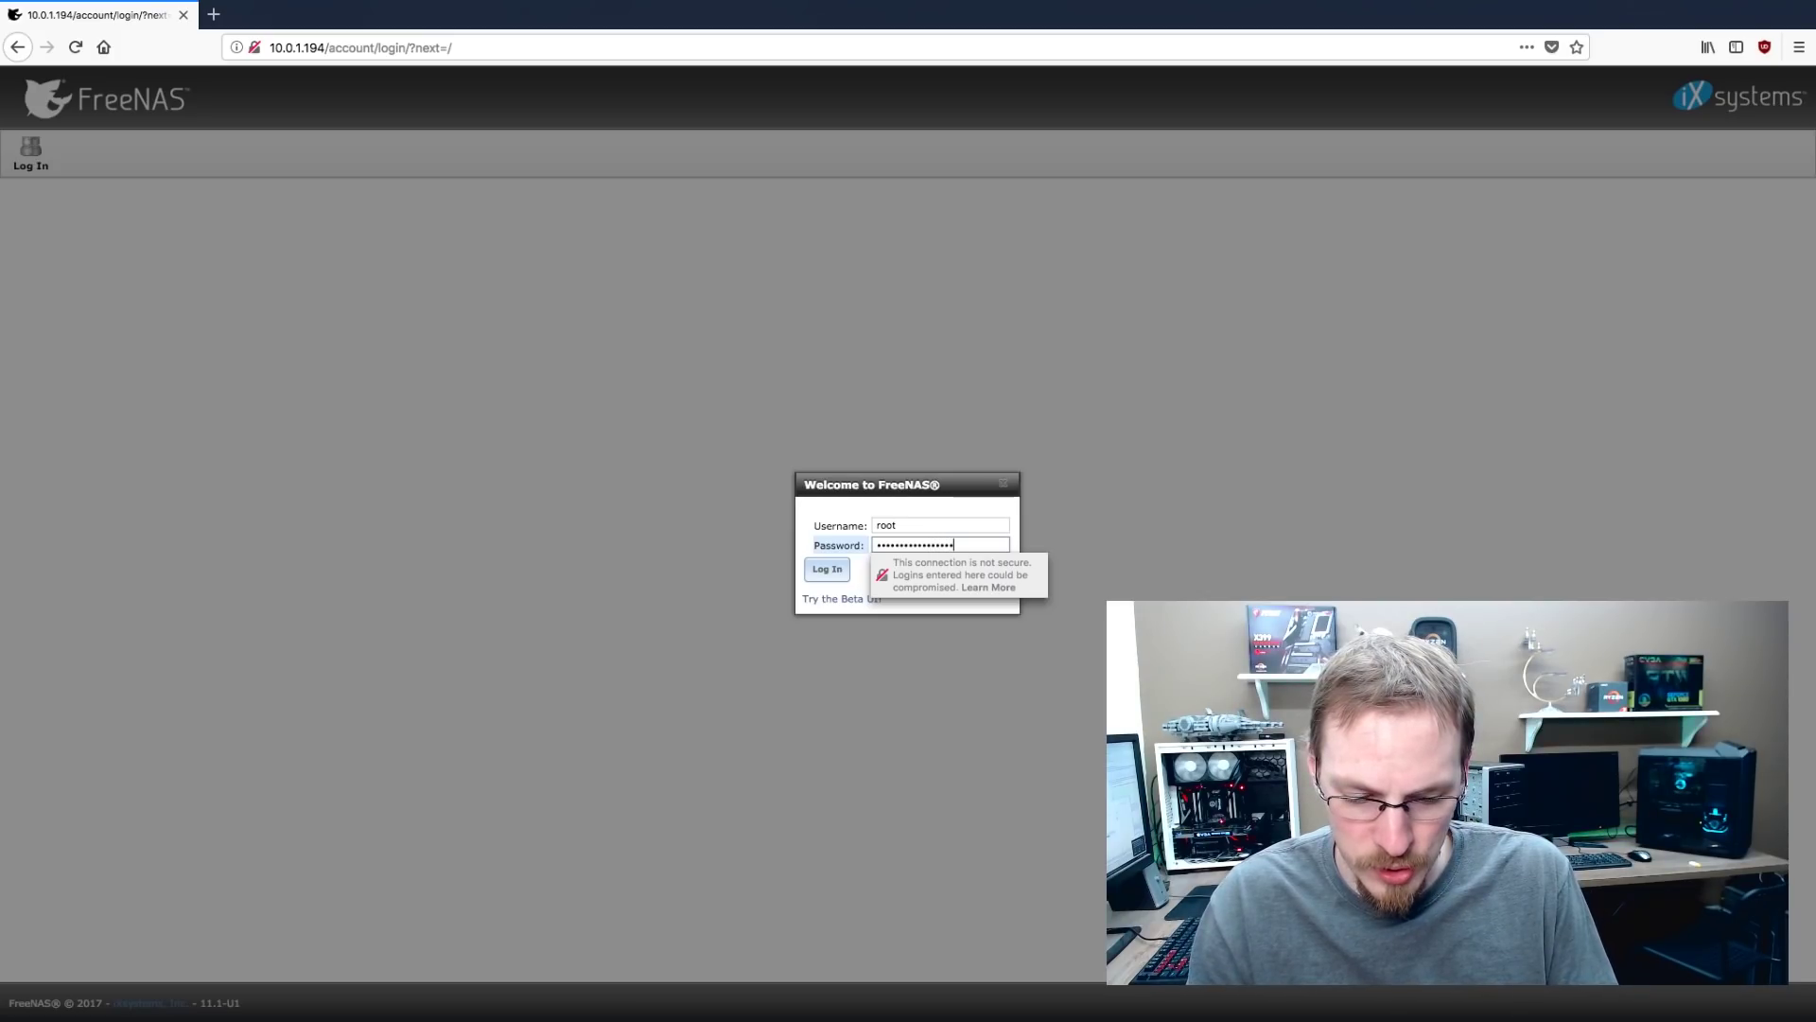
key("Return")
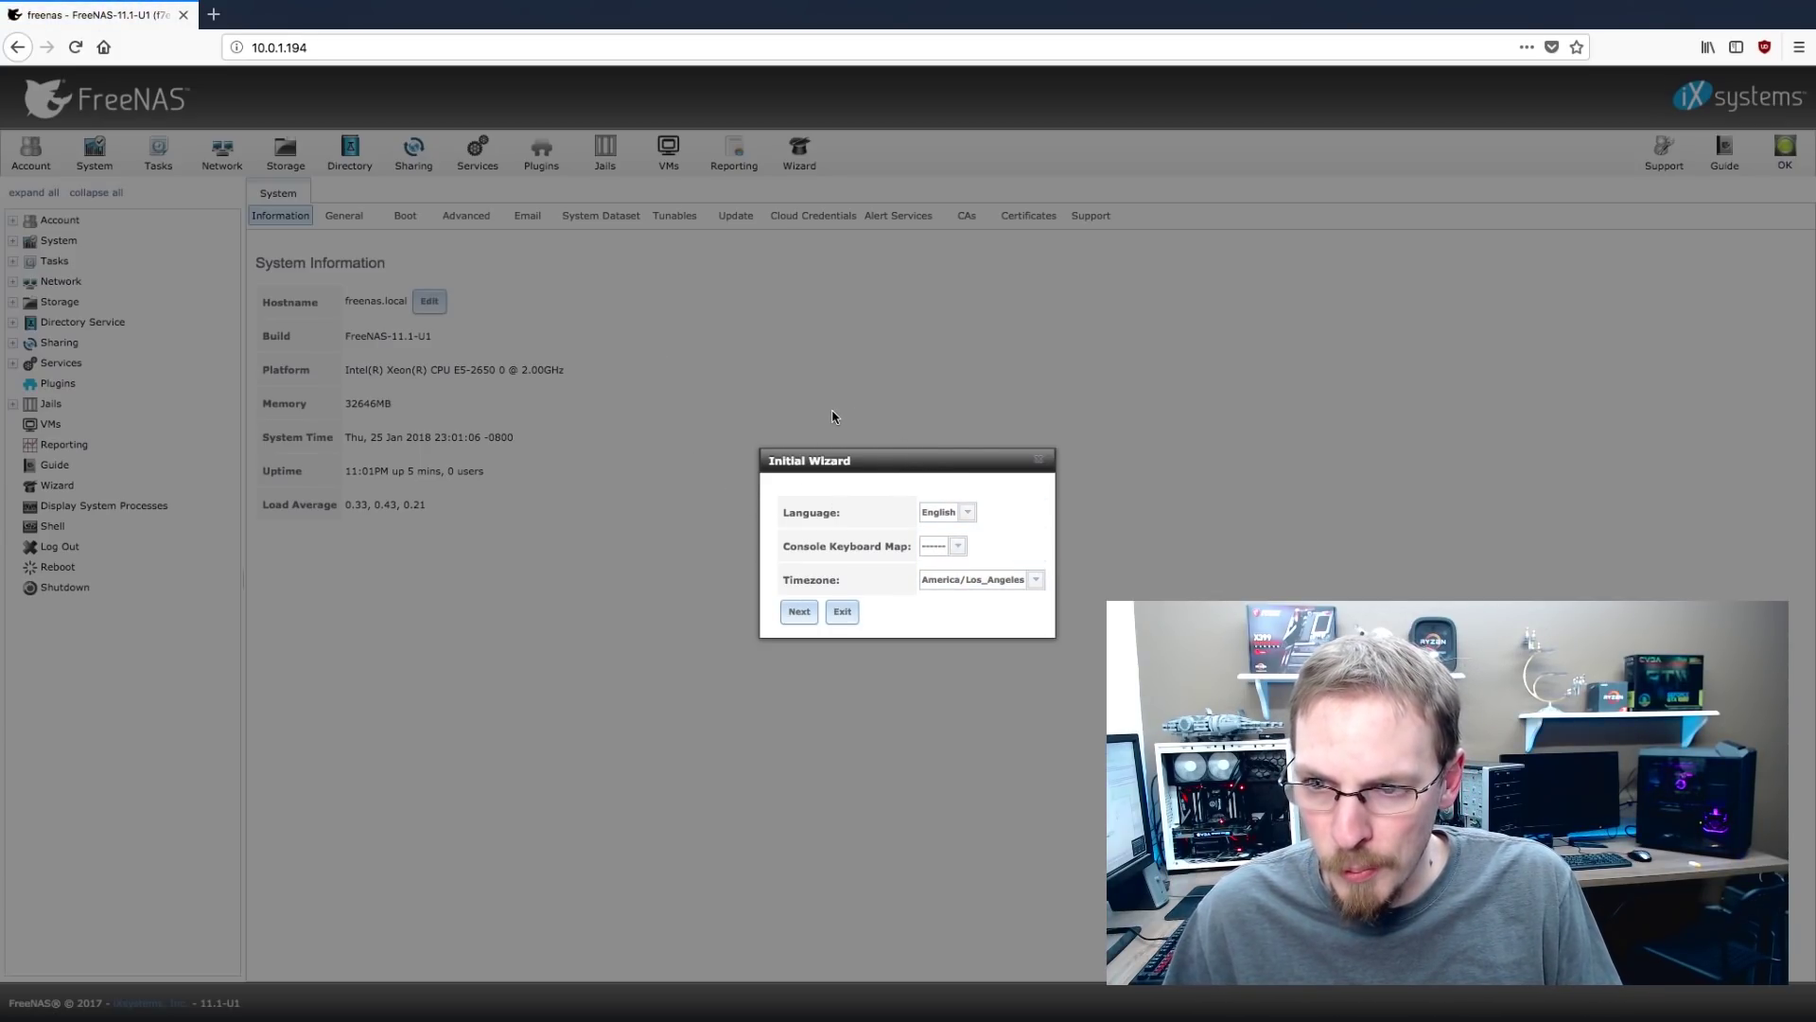
Accept English and America/Los_Angeles, keep the RAID5 volume, and skip Directory Service
left_click(804, 613)
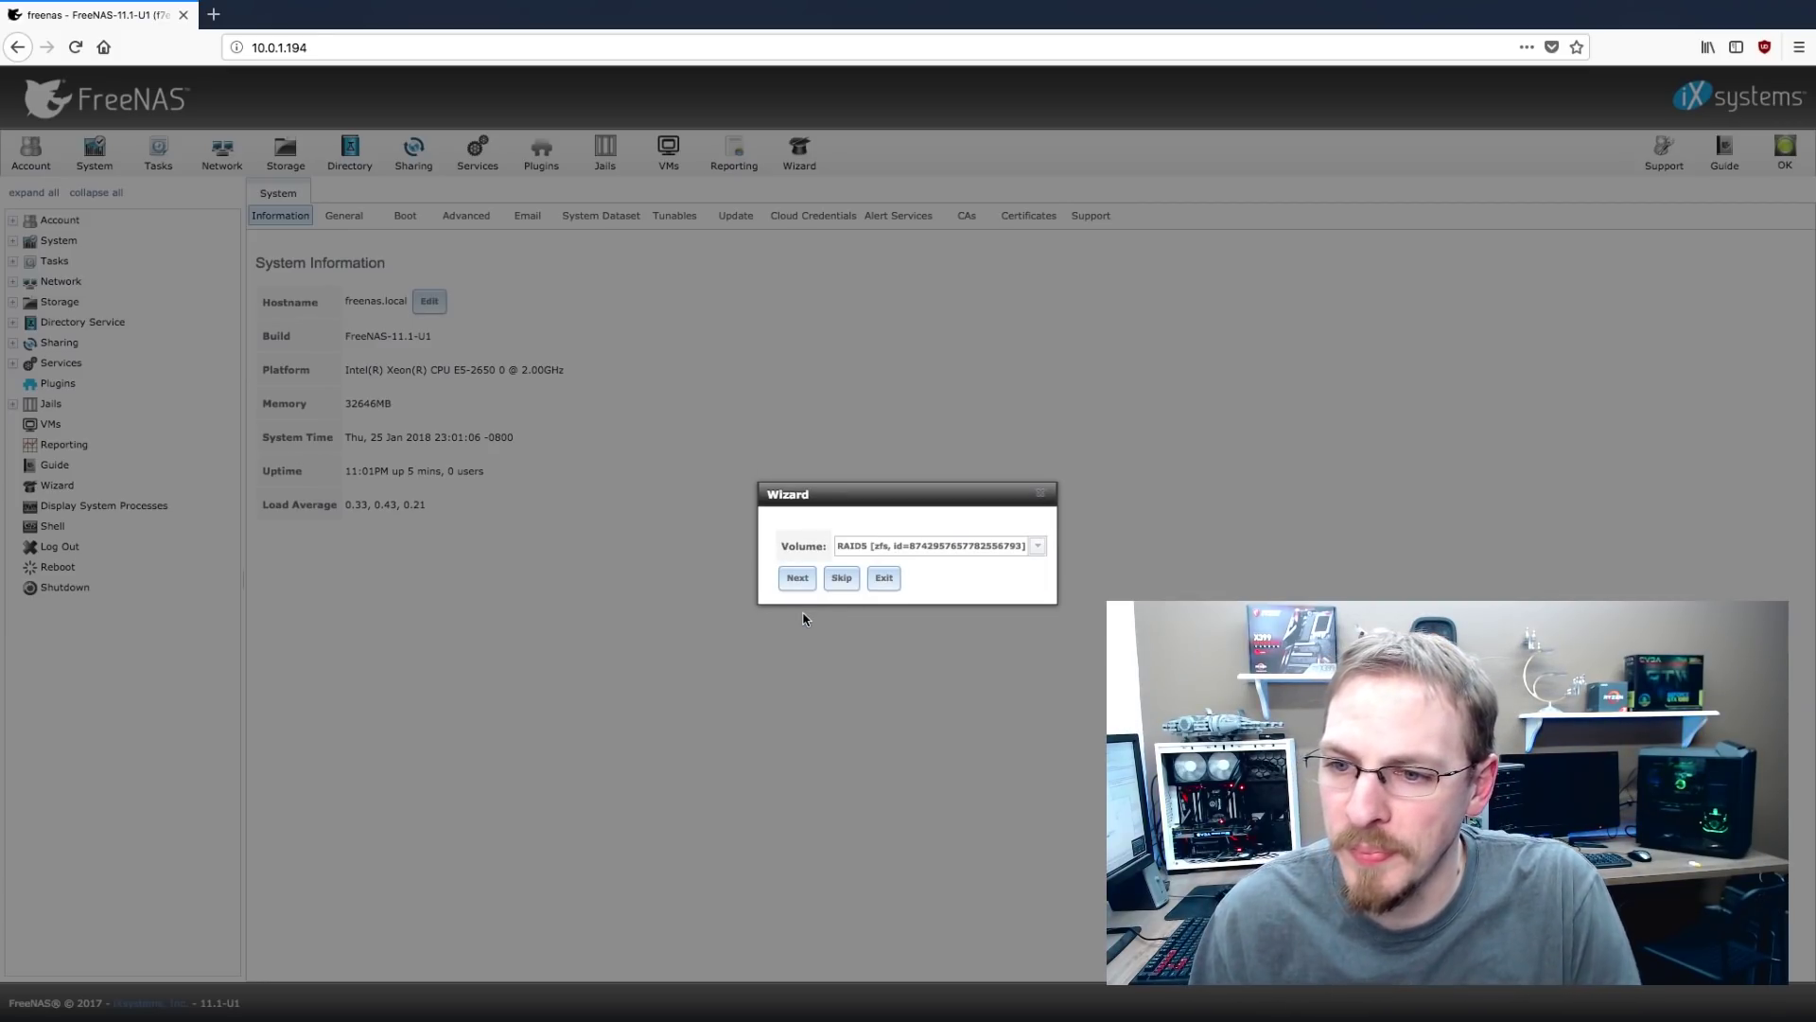
left_click(1025, 549)
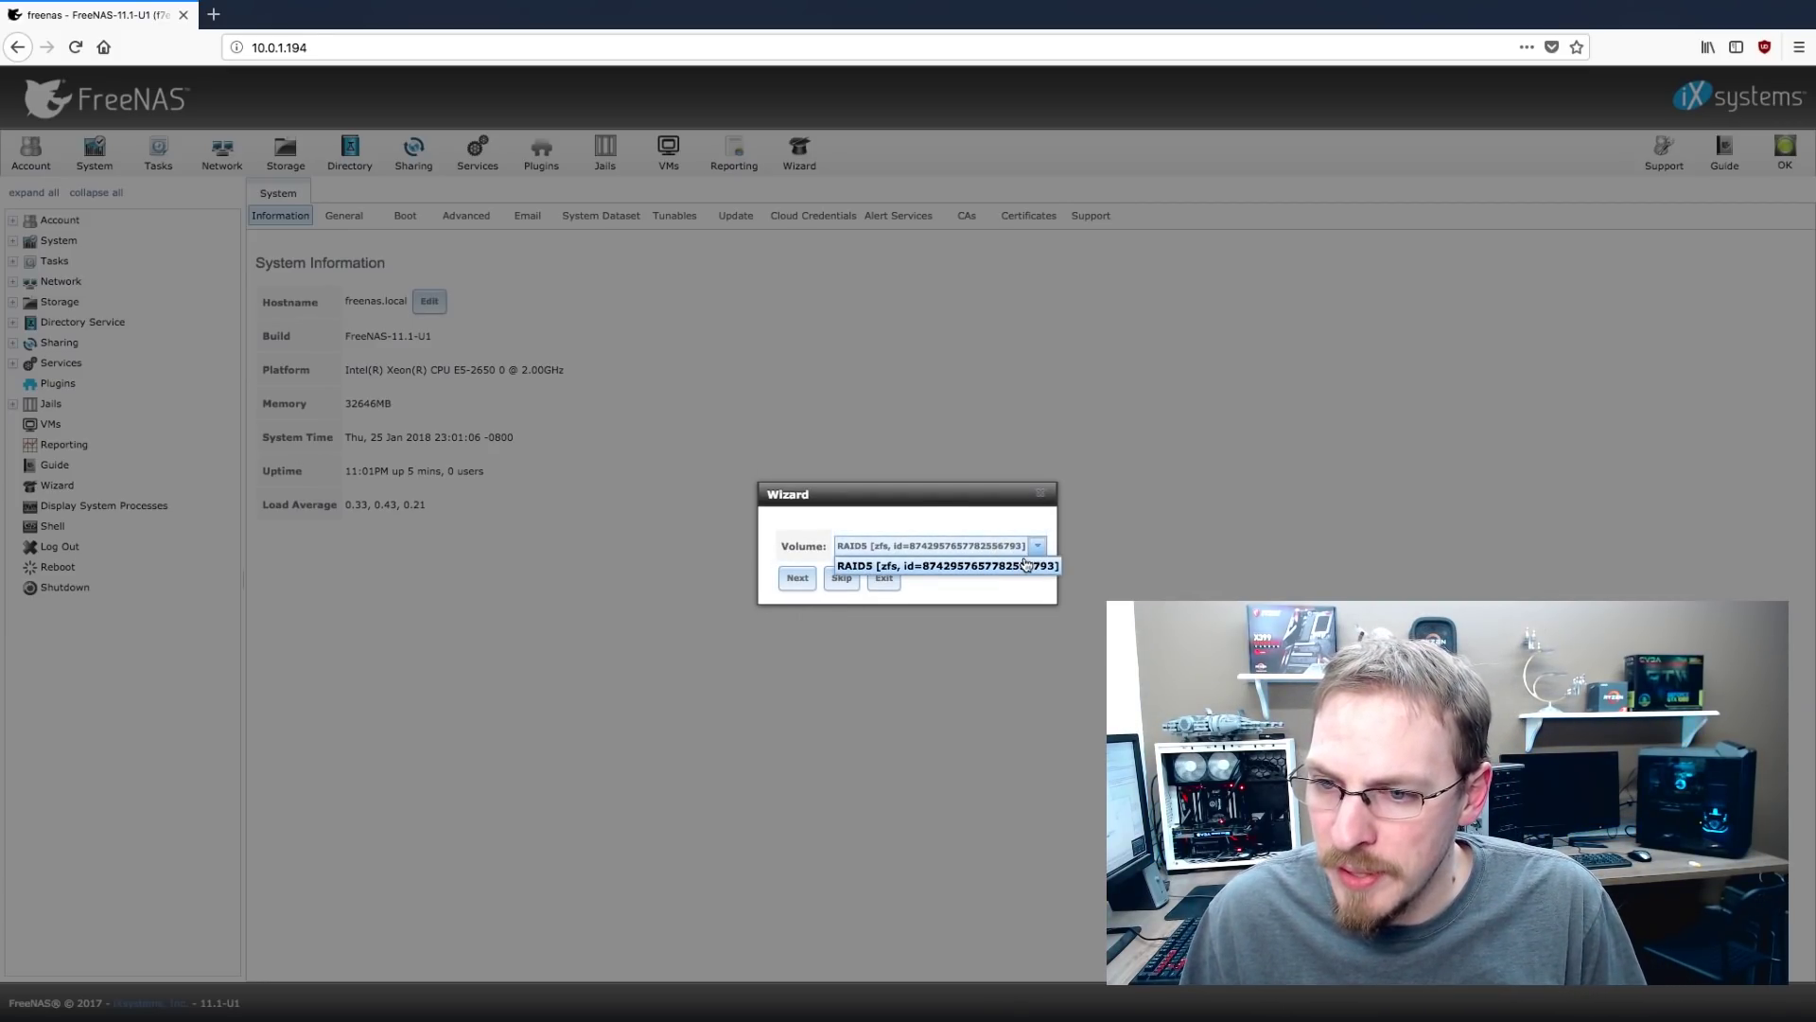
left_click(1025, 565)
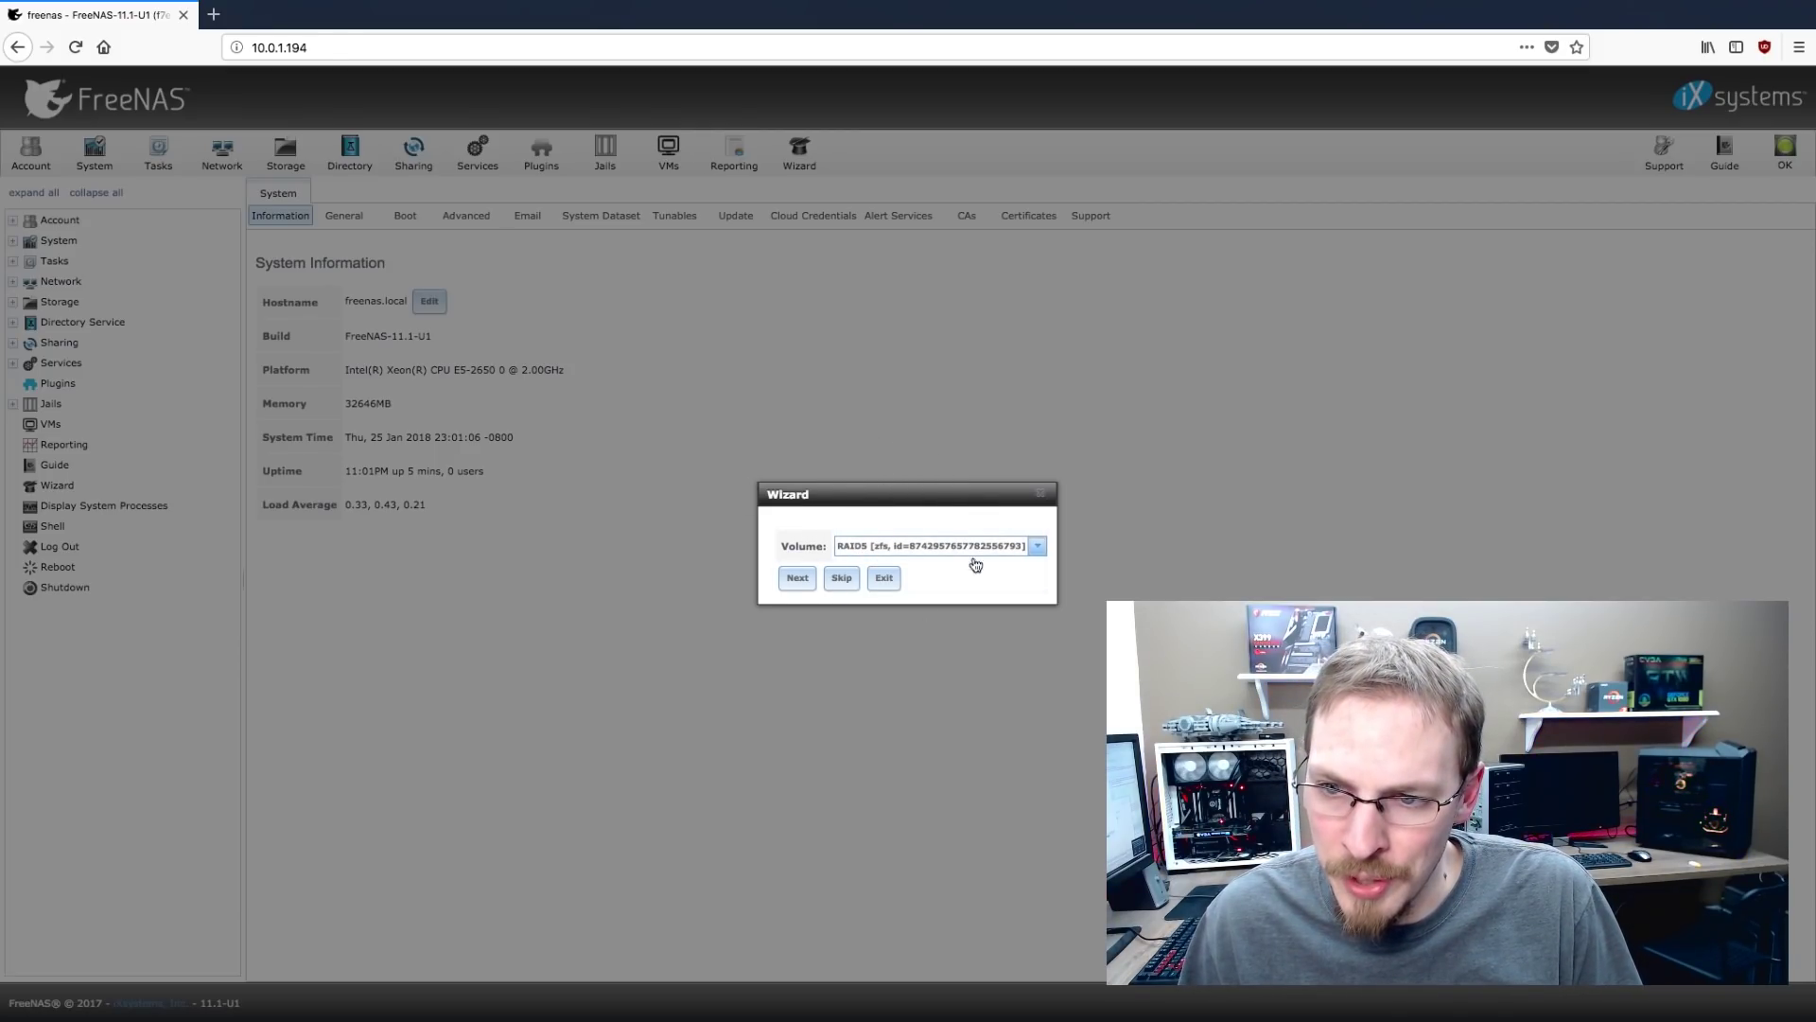
left_click(807, 580)
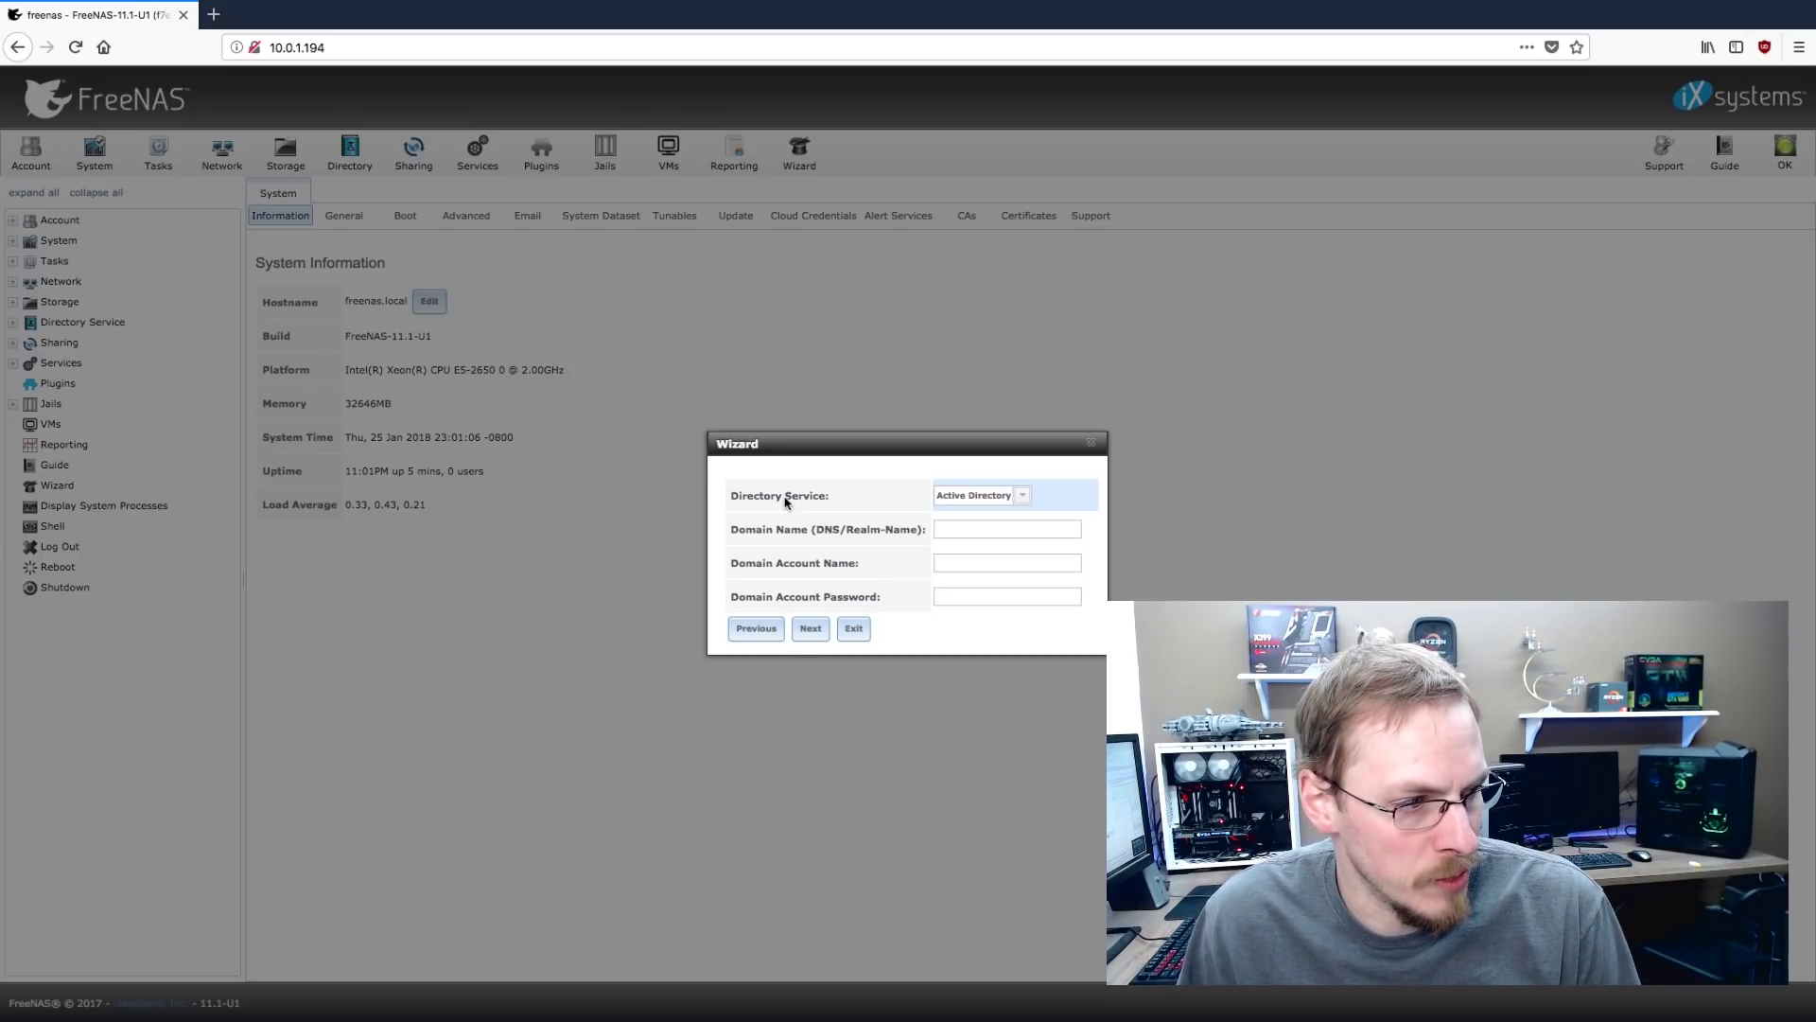
left_click(811, 629)
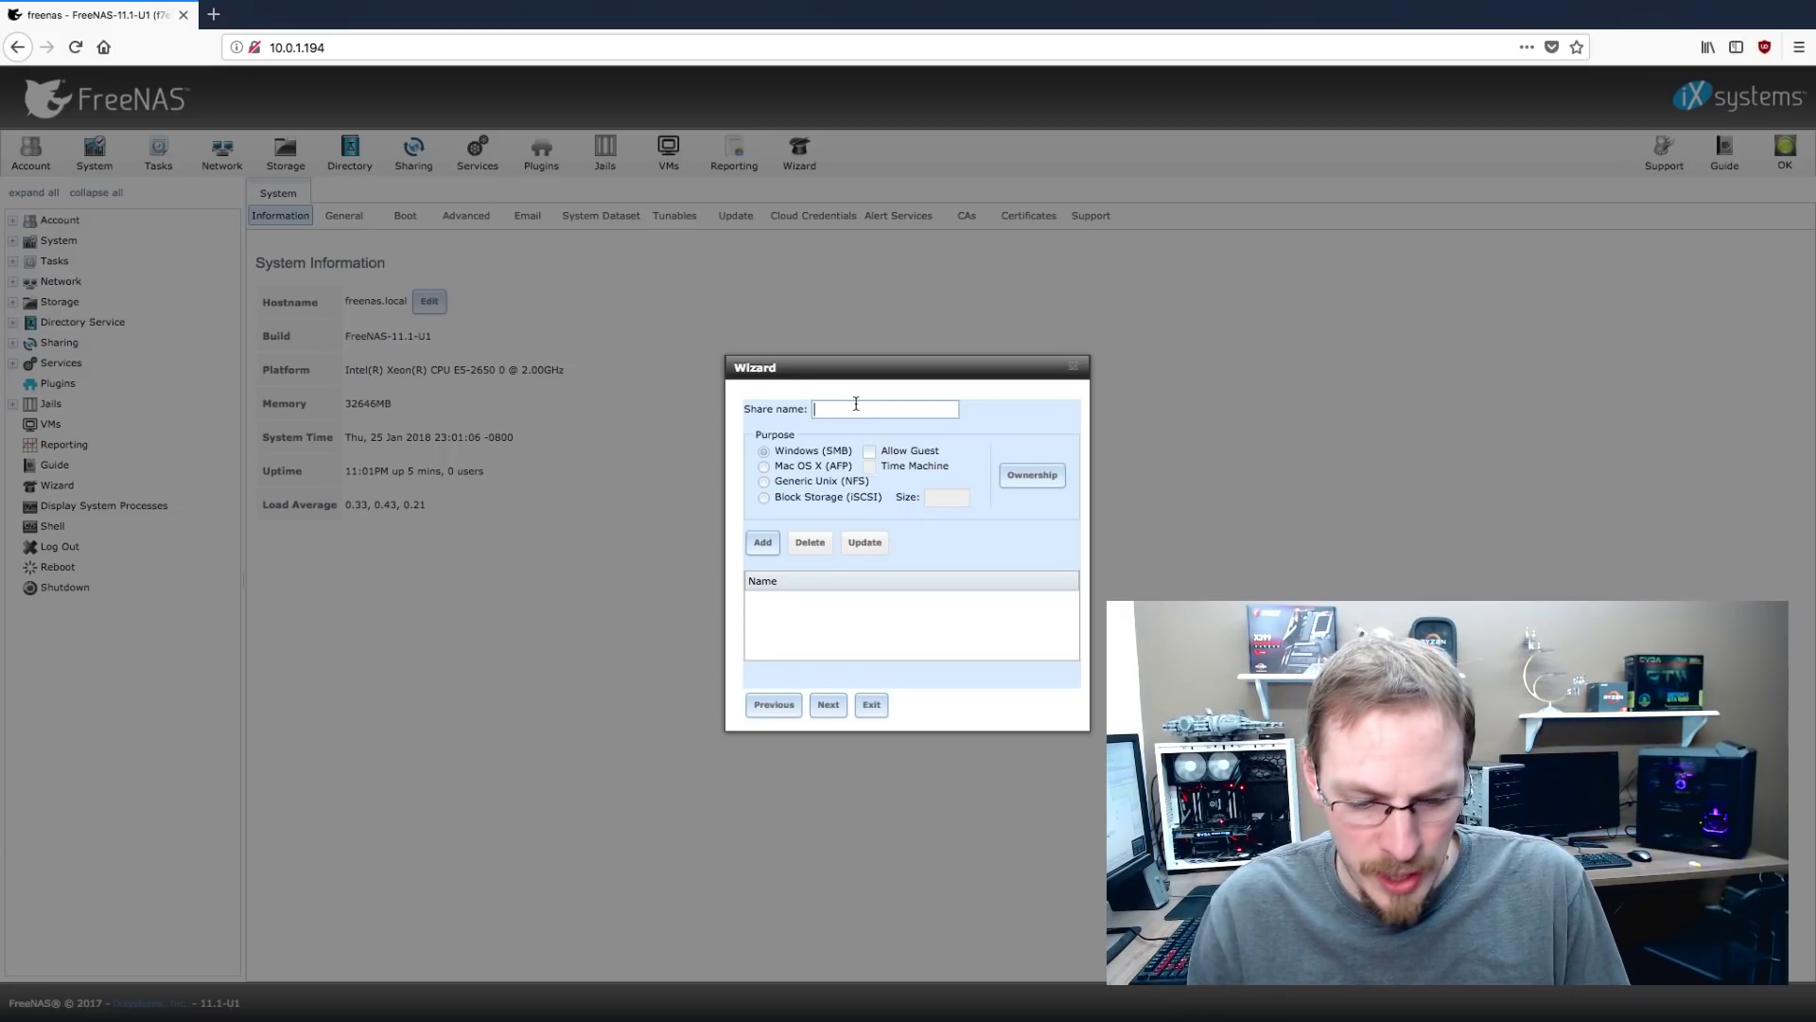
Add a share named Storage, skip the email settings, and confirm exiting the wizard
type("Storage")
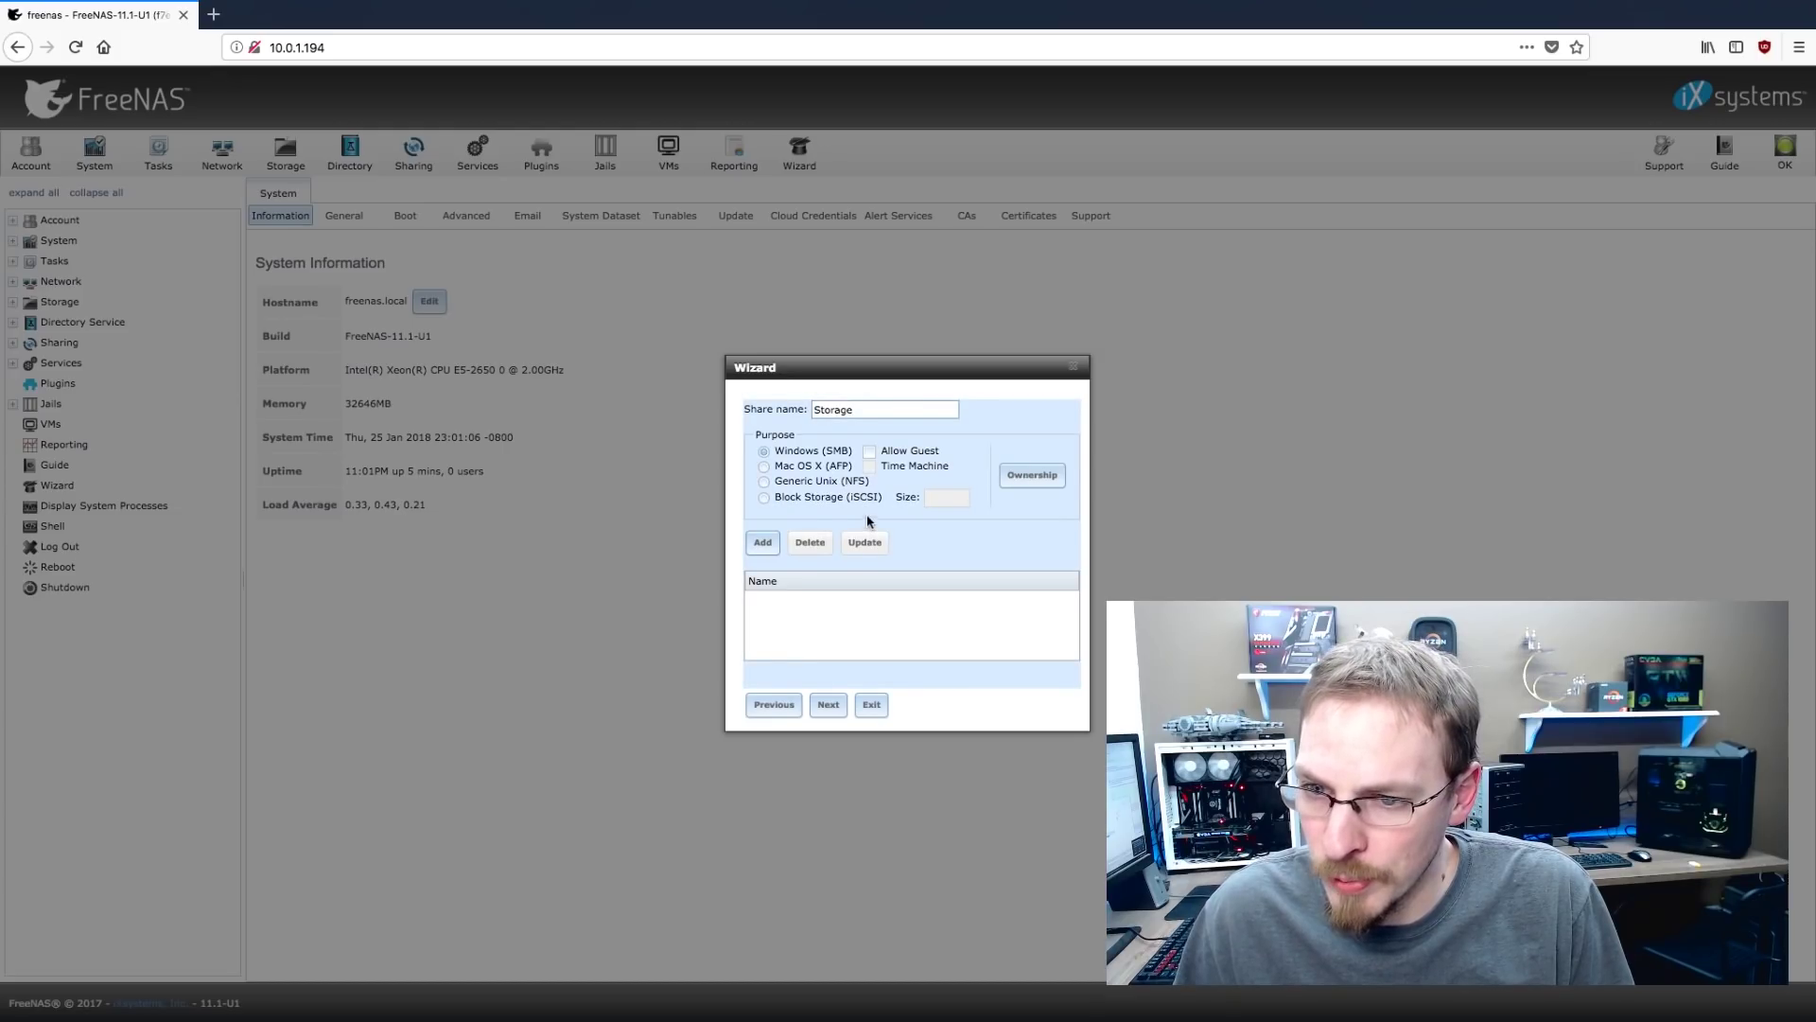
left_click(762, 545)
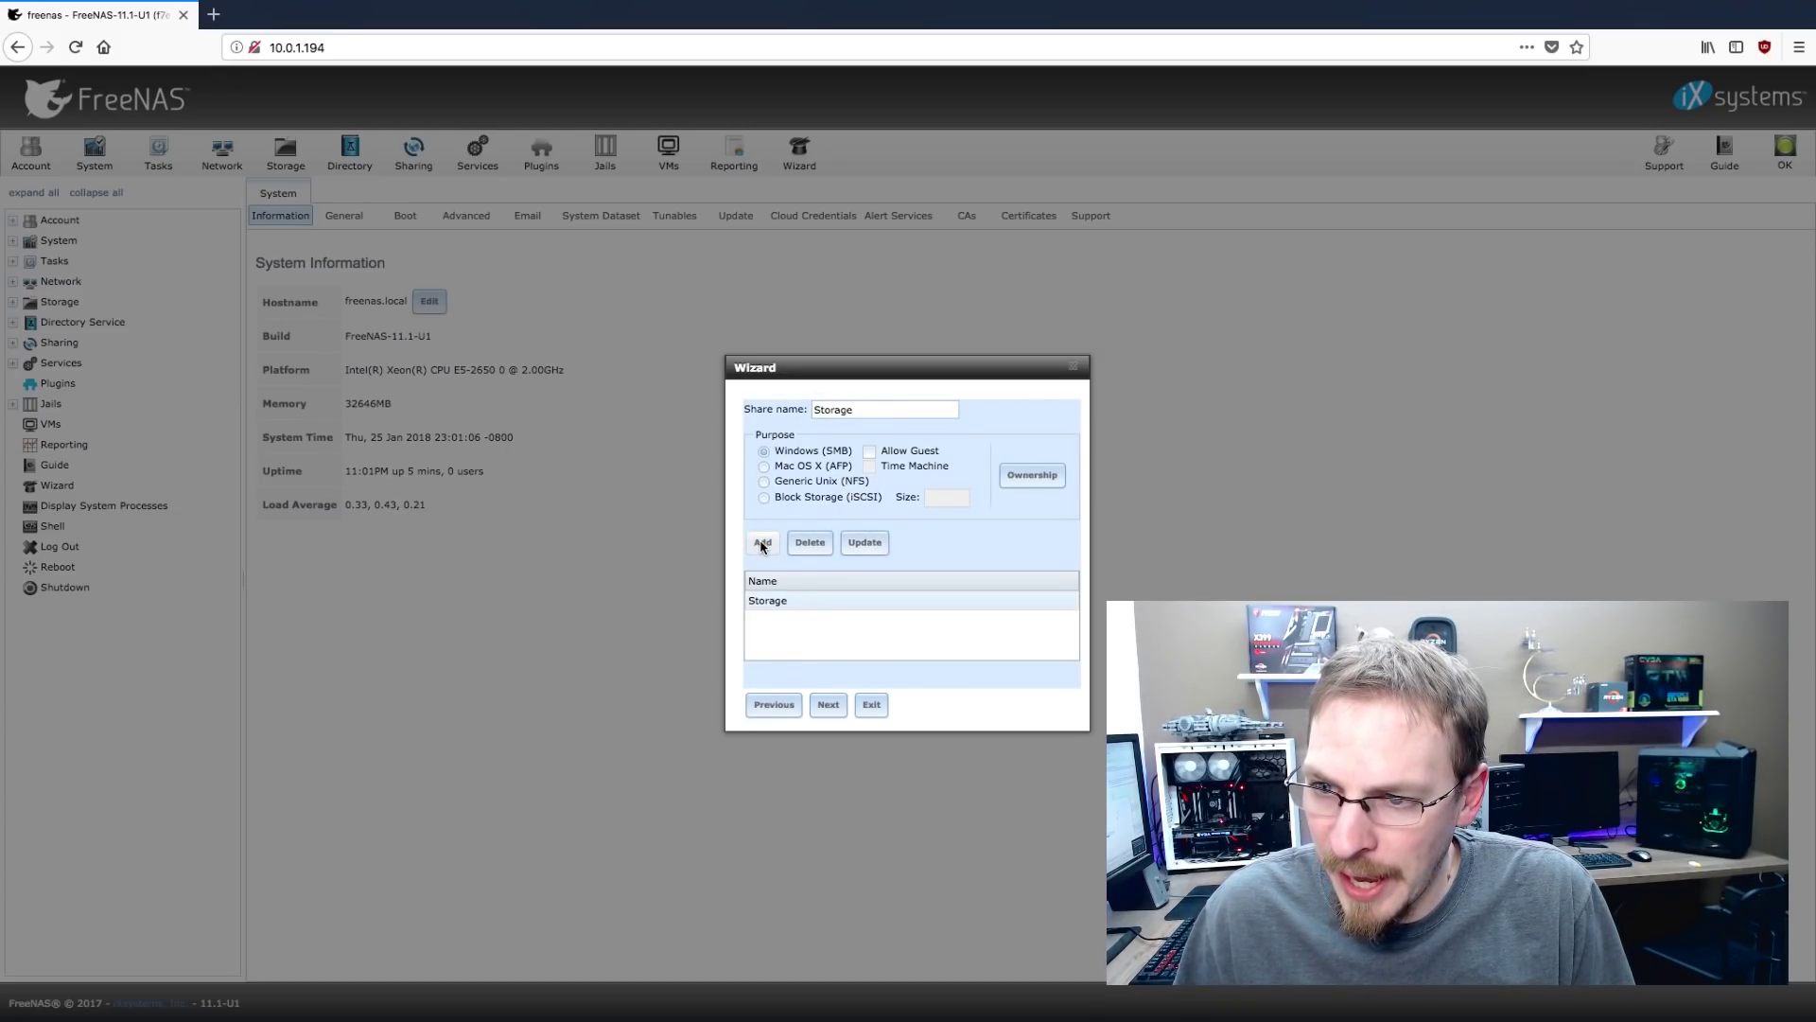
left_click(827, 705)
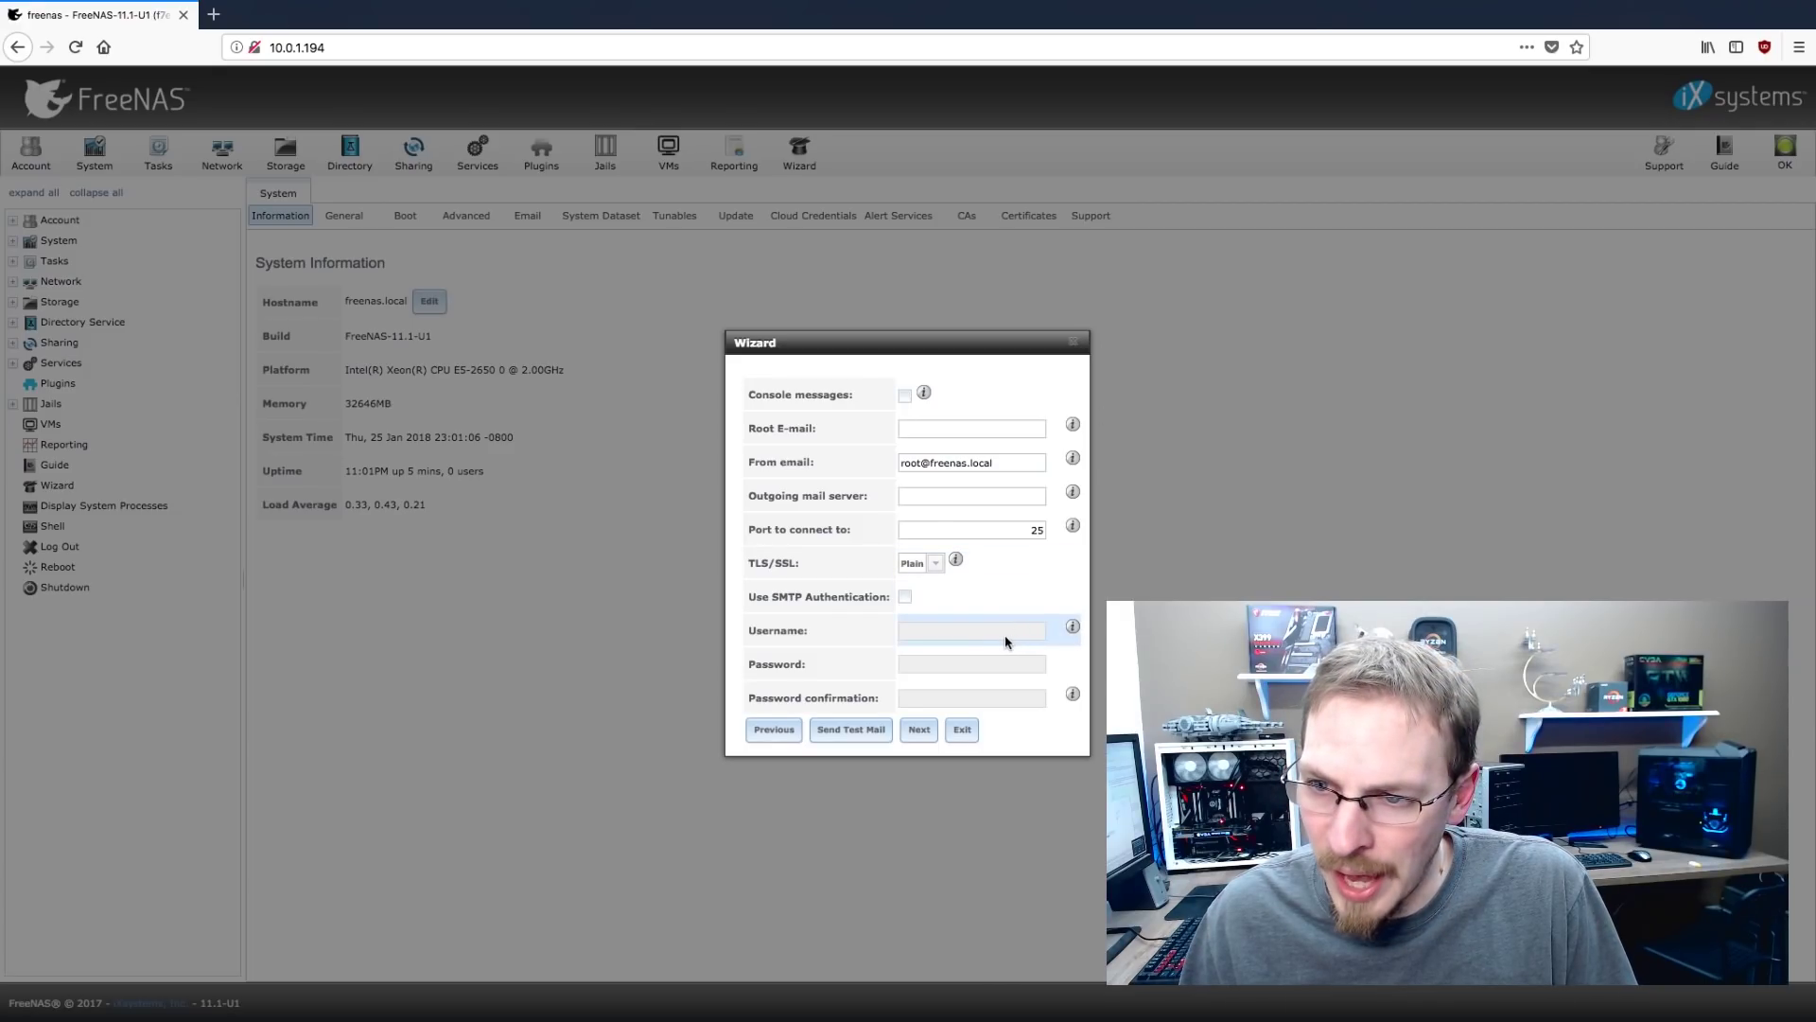
left_click(931, 729)
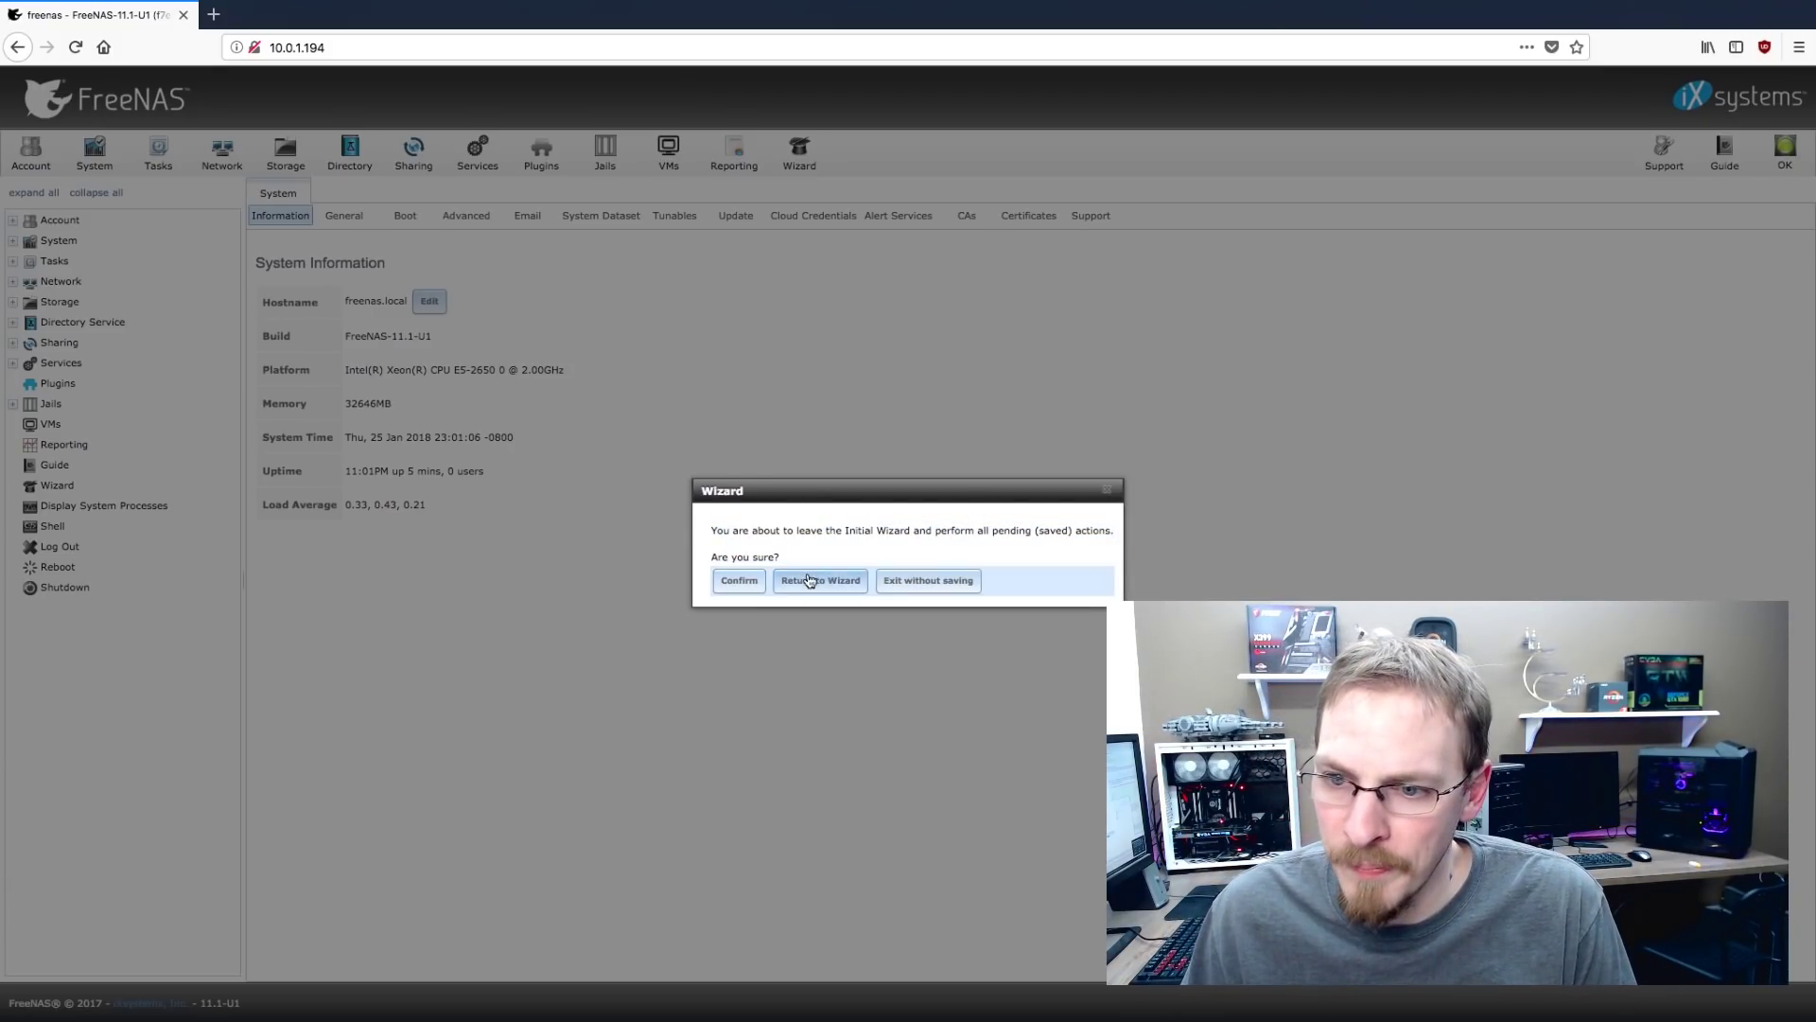
left_click(752, 586)
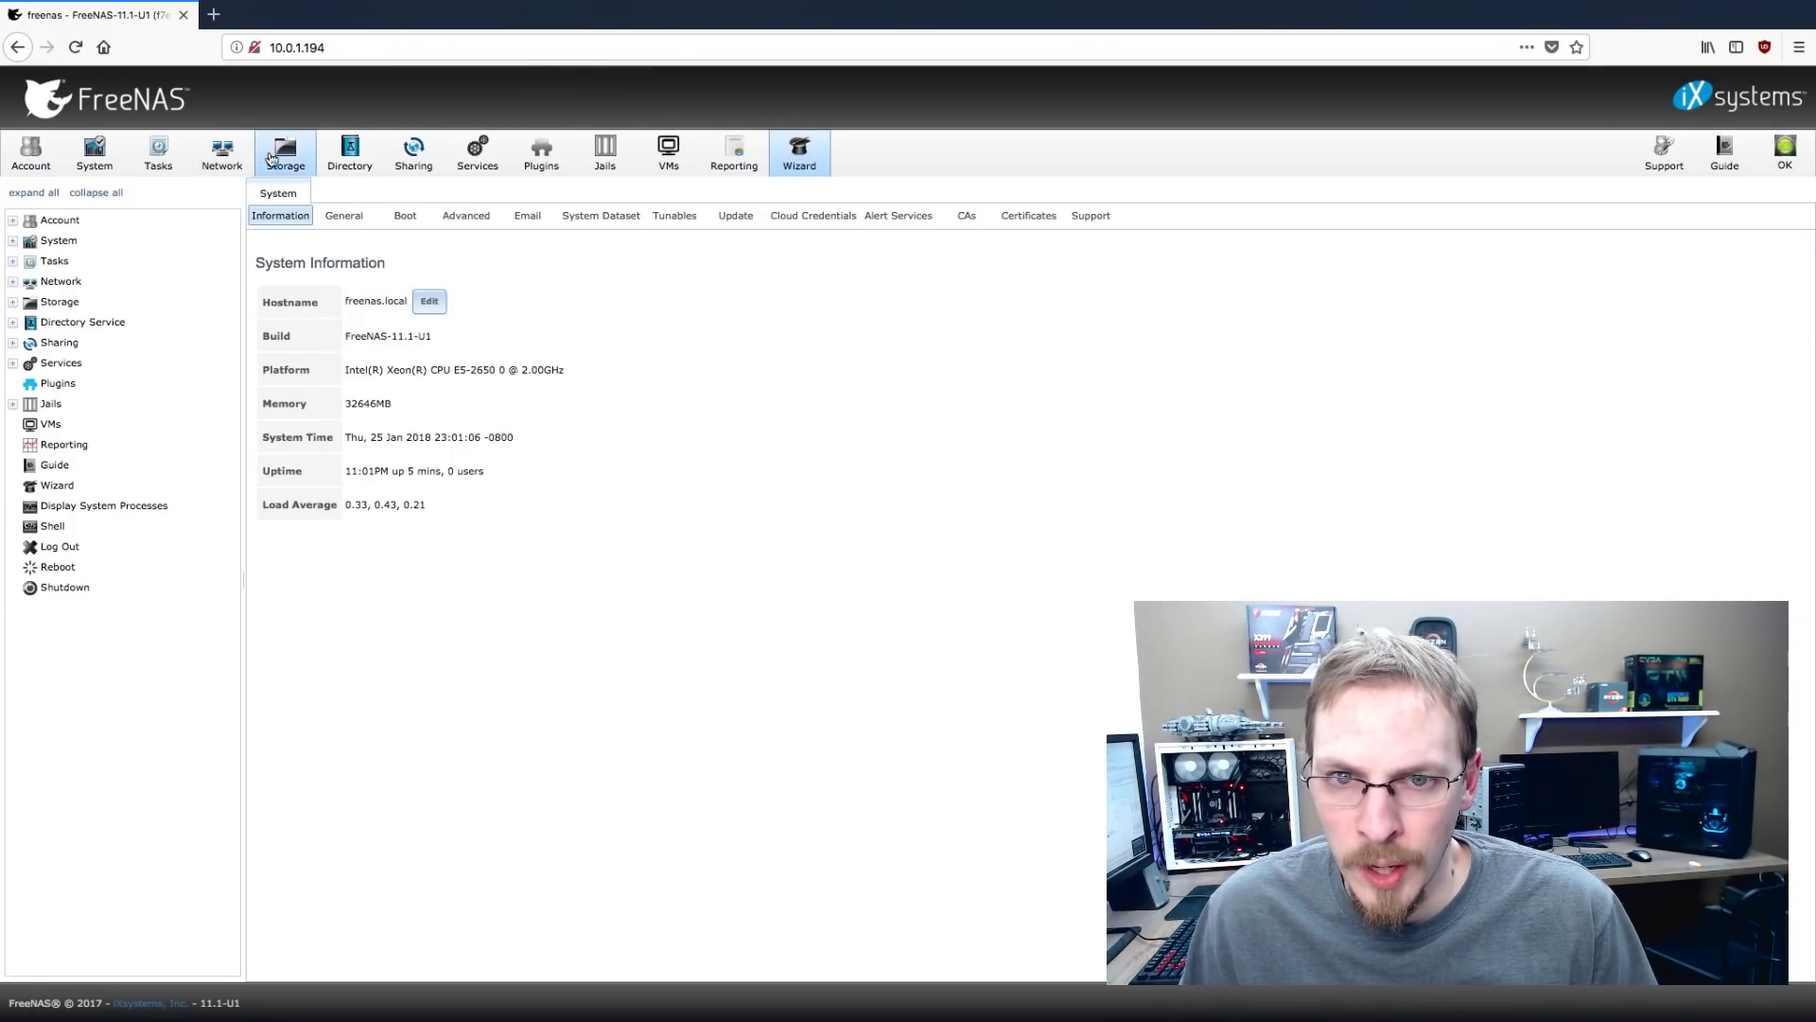
In Global Configuration, set gateway and Nameserver 1 to 10.0.1.1, hostname CRAFT-STORAGE, and save
left_click(222, 152)
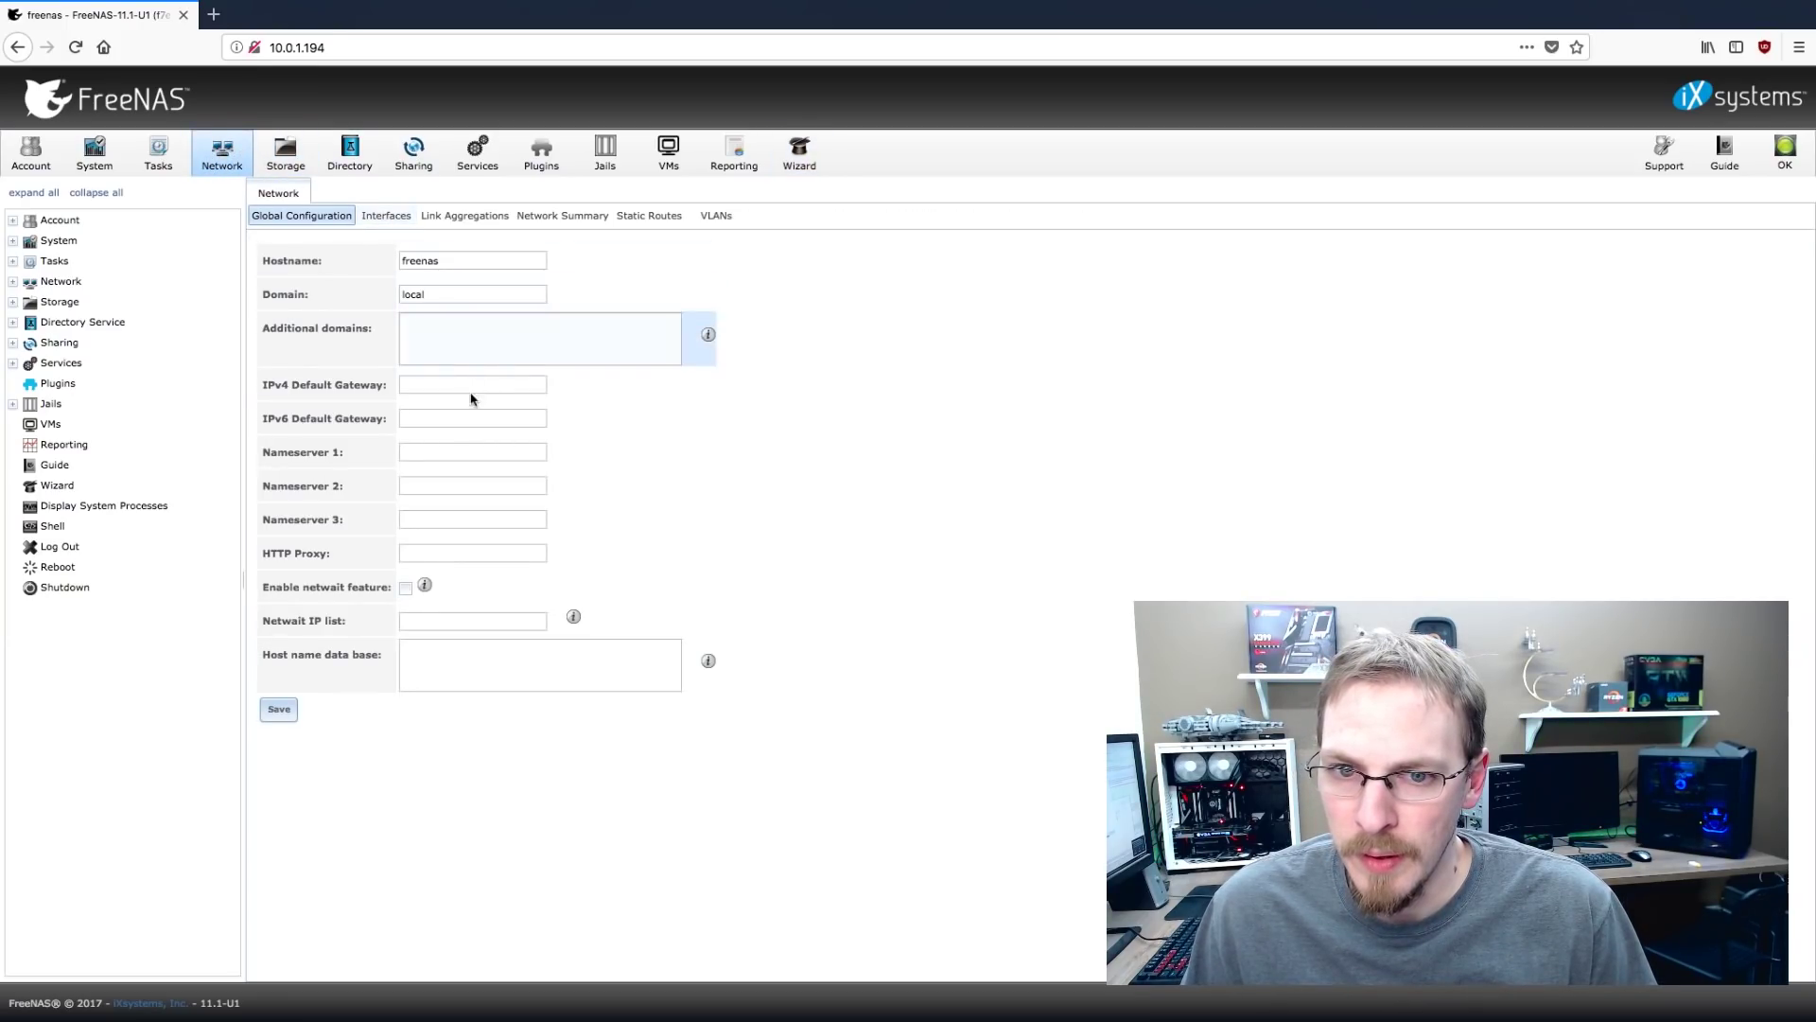
left_click(463, 386)
type("10.0.1.1")
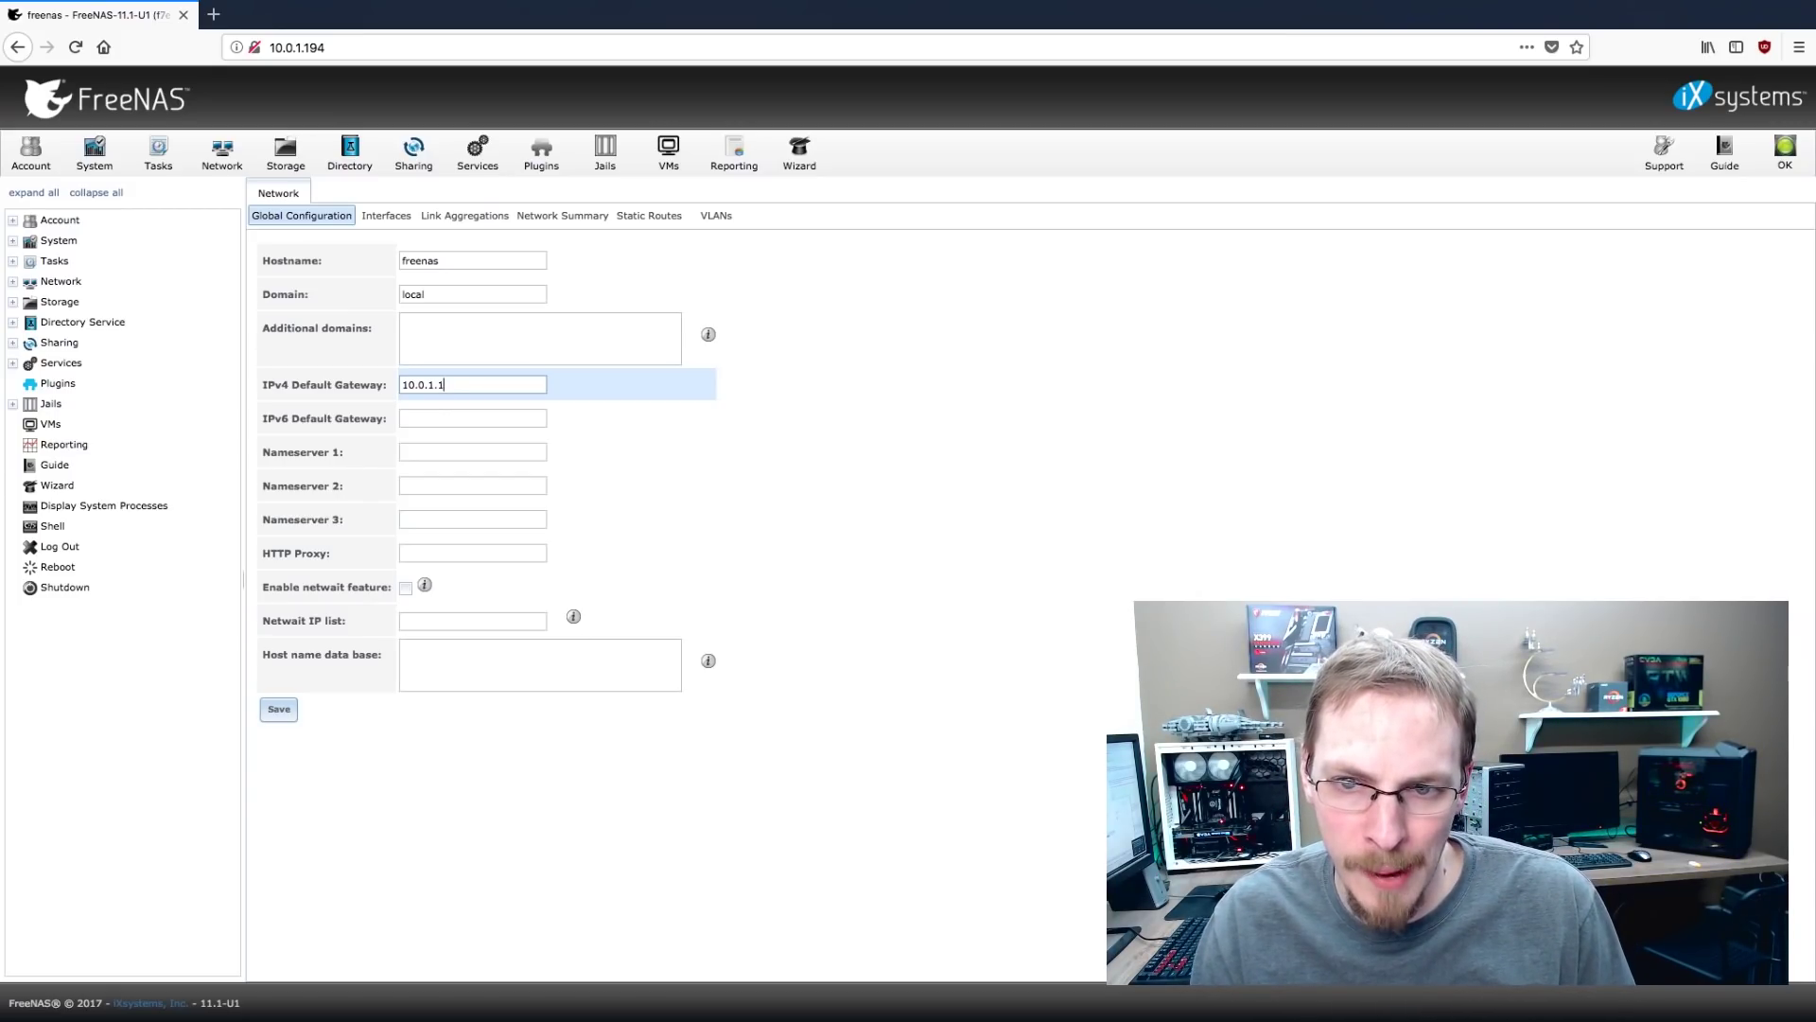
key("Tab")
key("Tab")
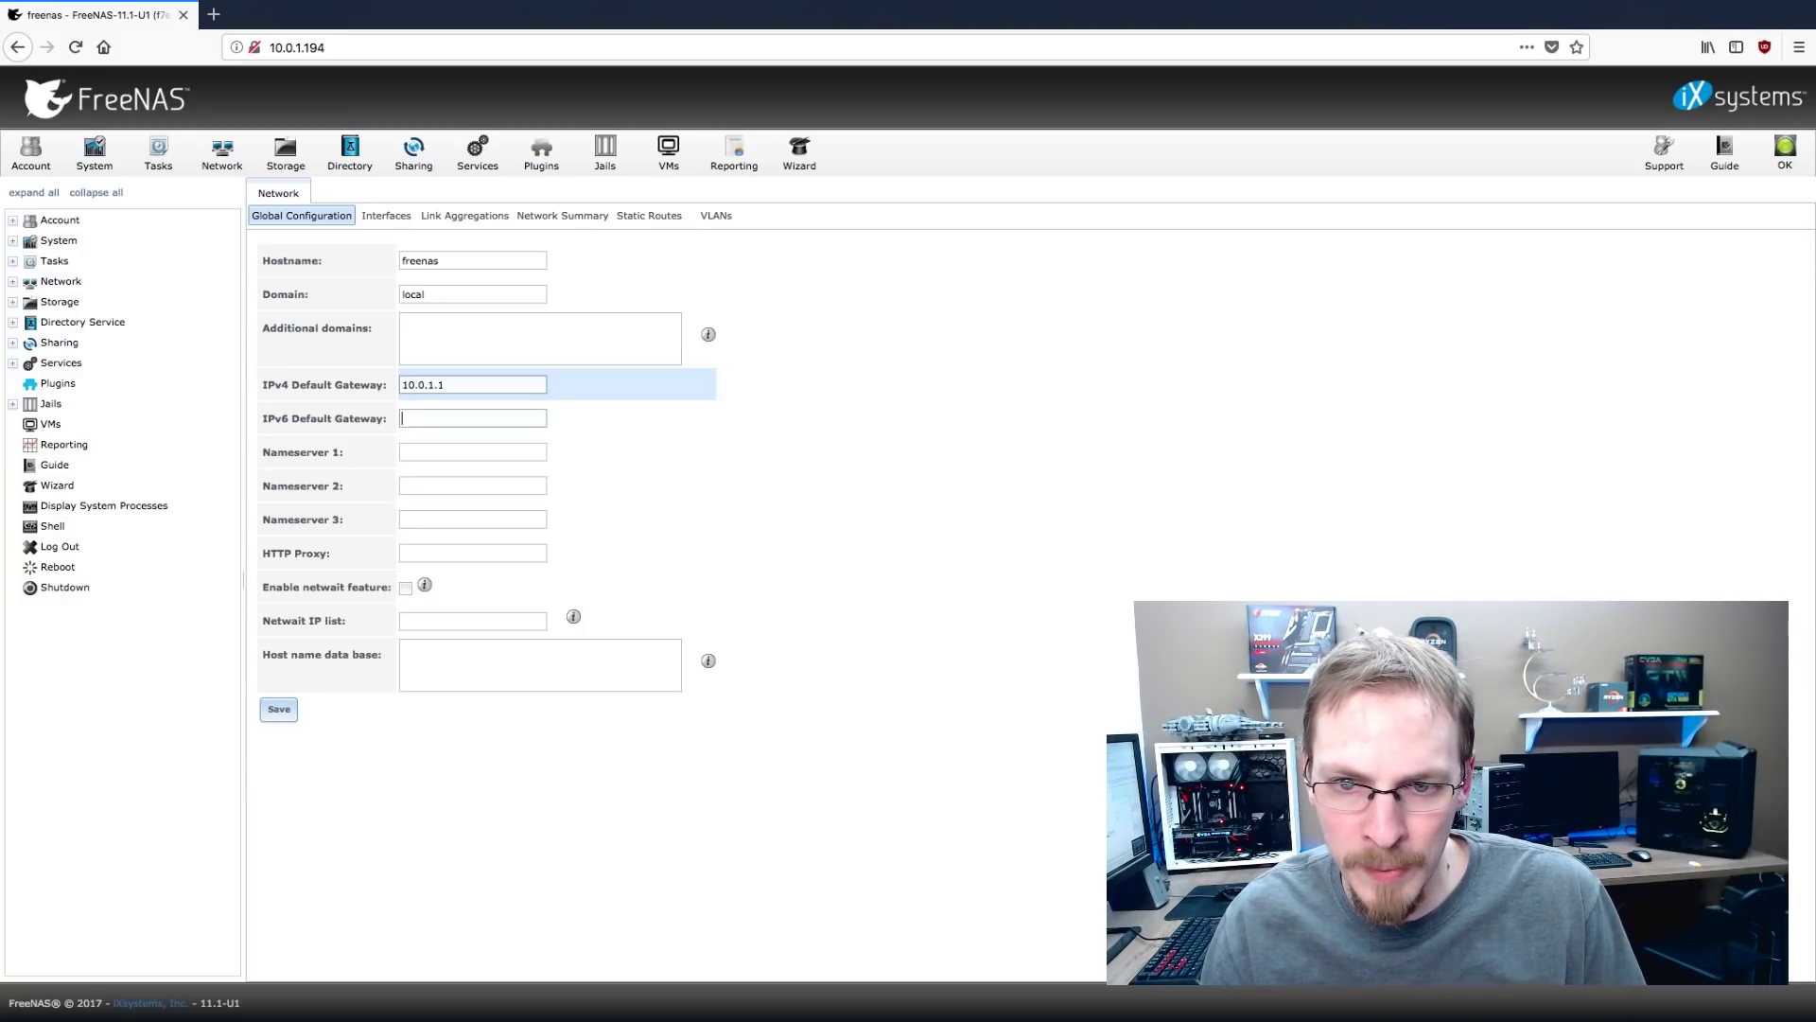
type("10.0.1.1")
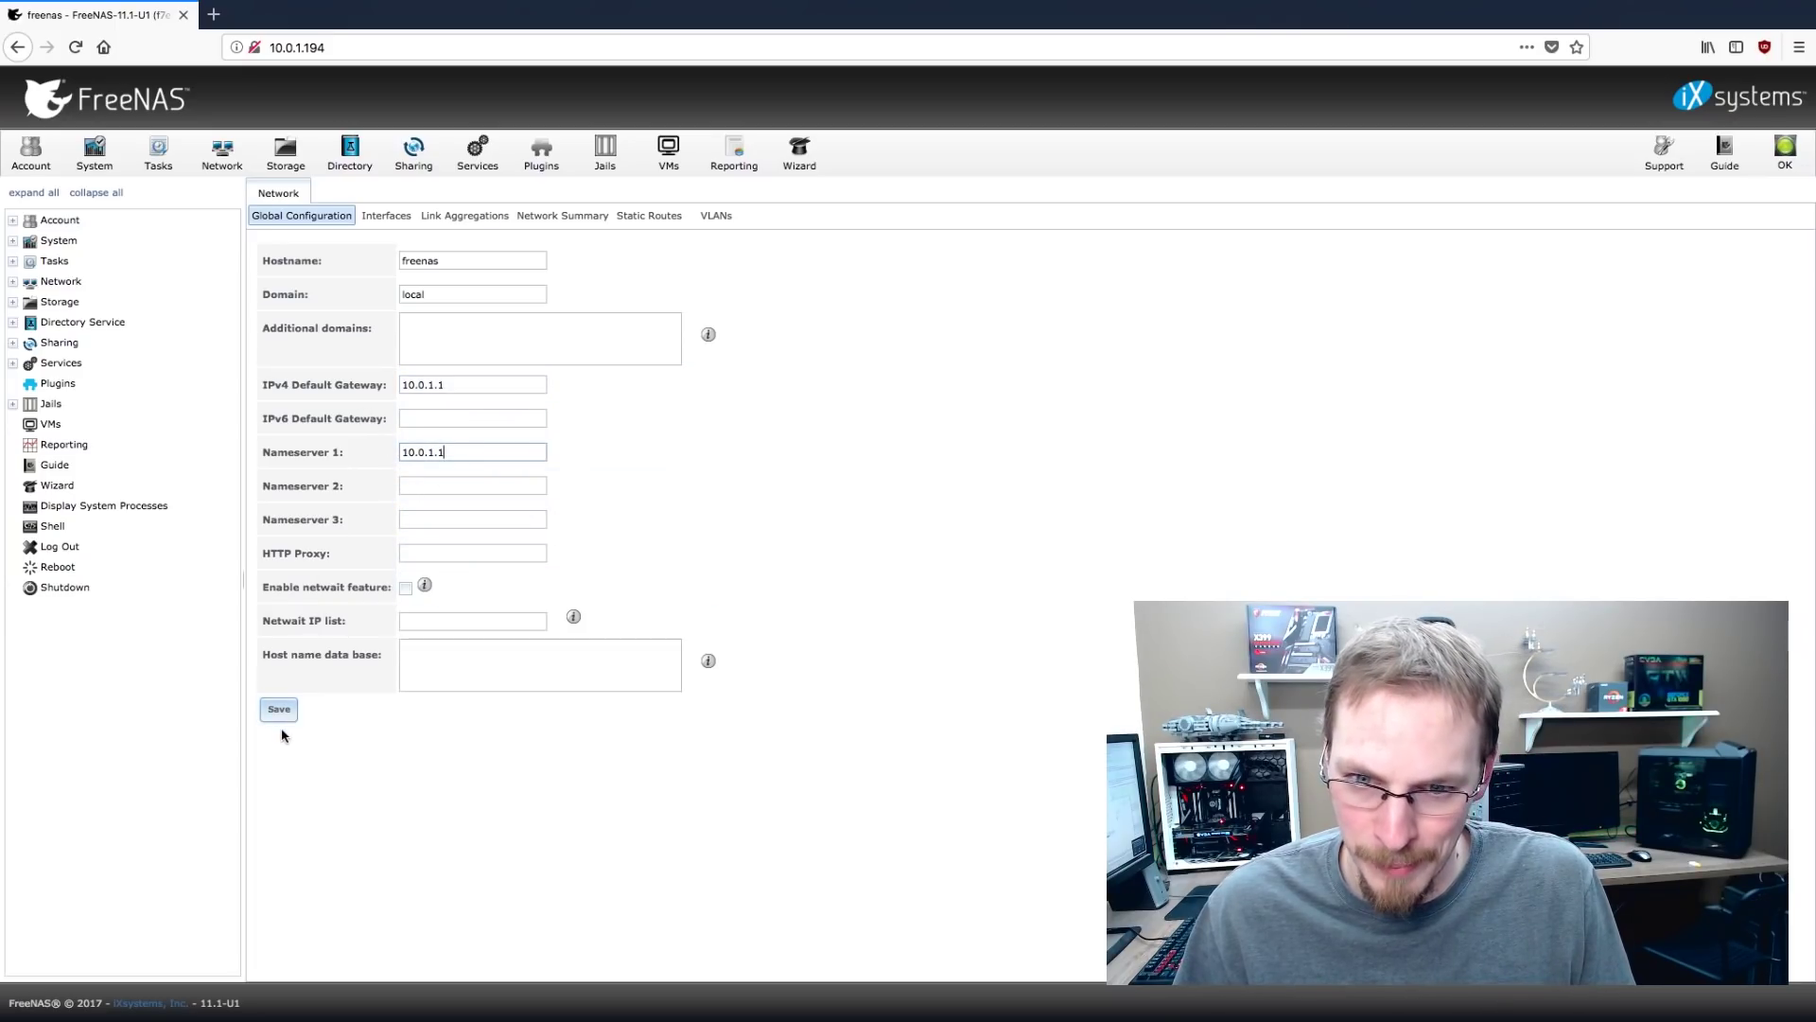
double_click(463, 256)
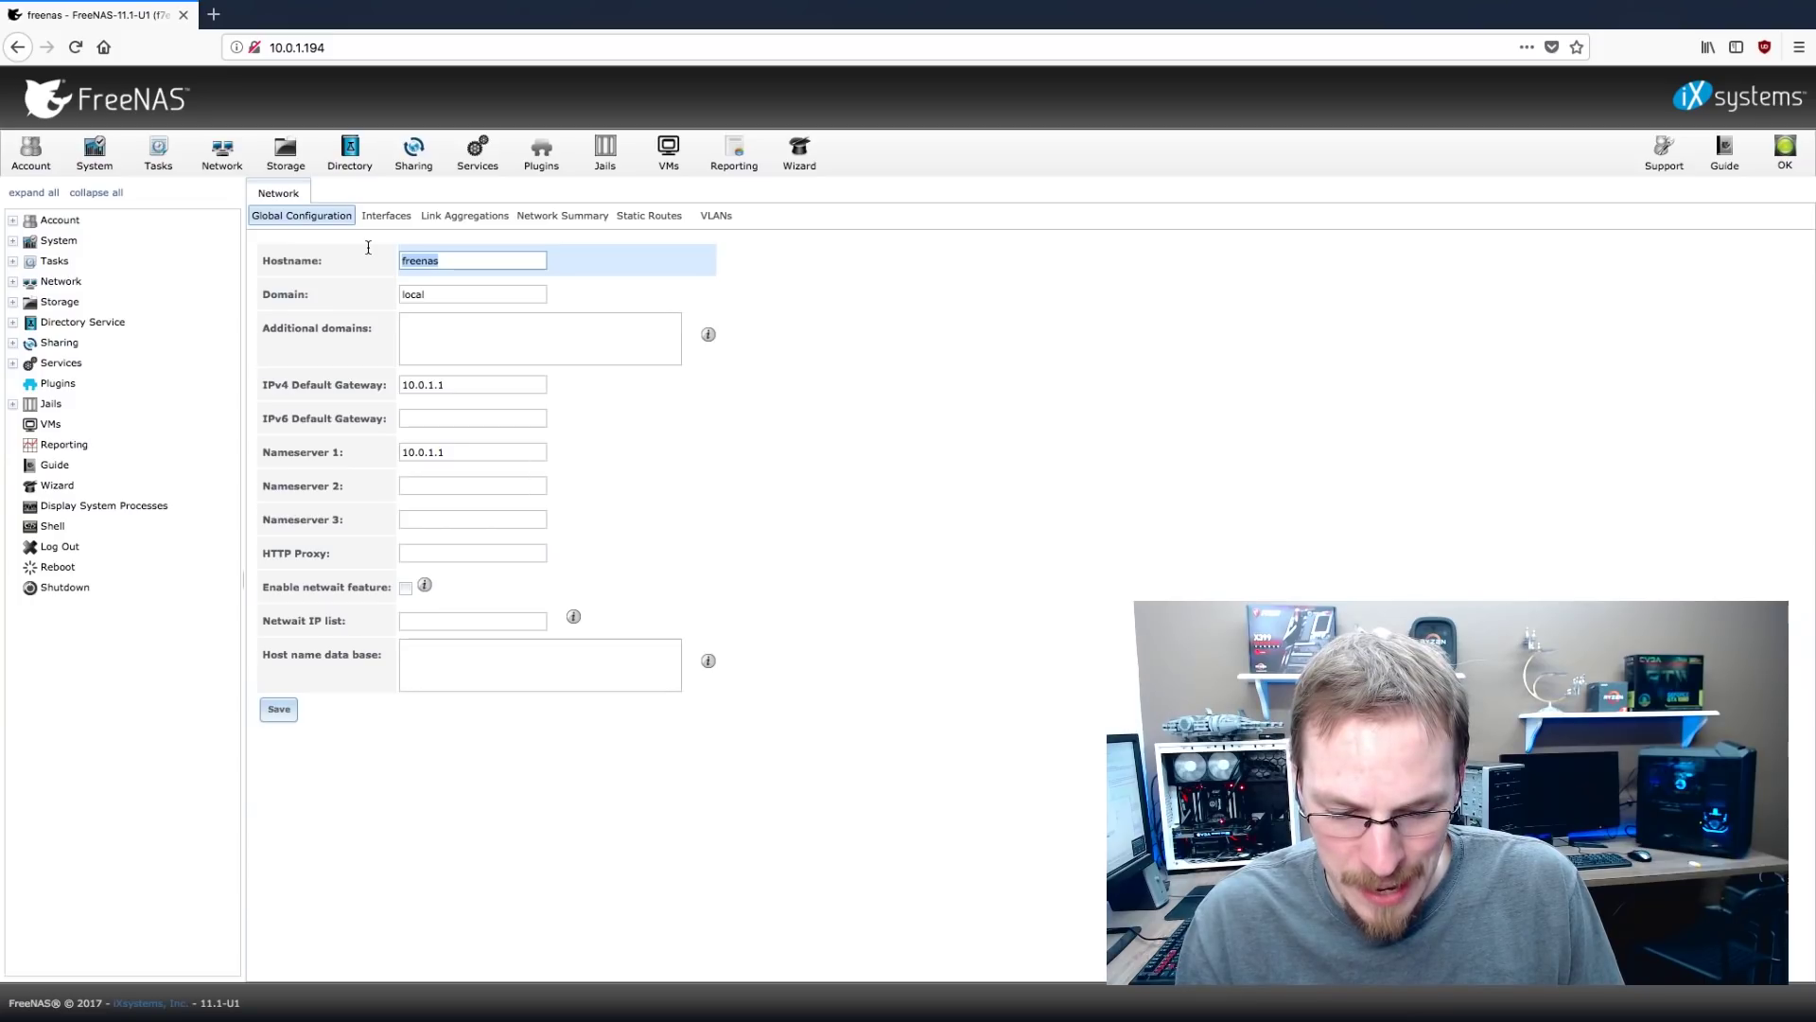
type("CRAFT=")
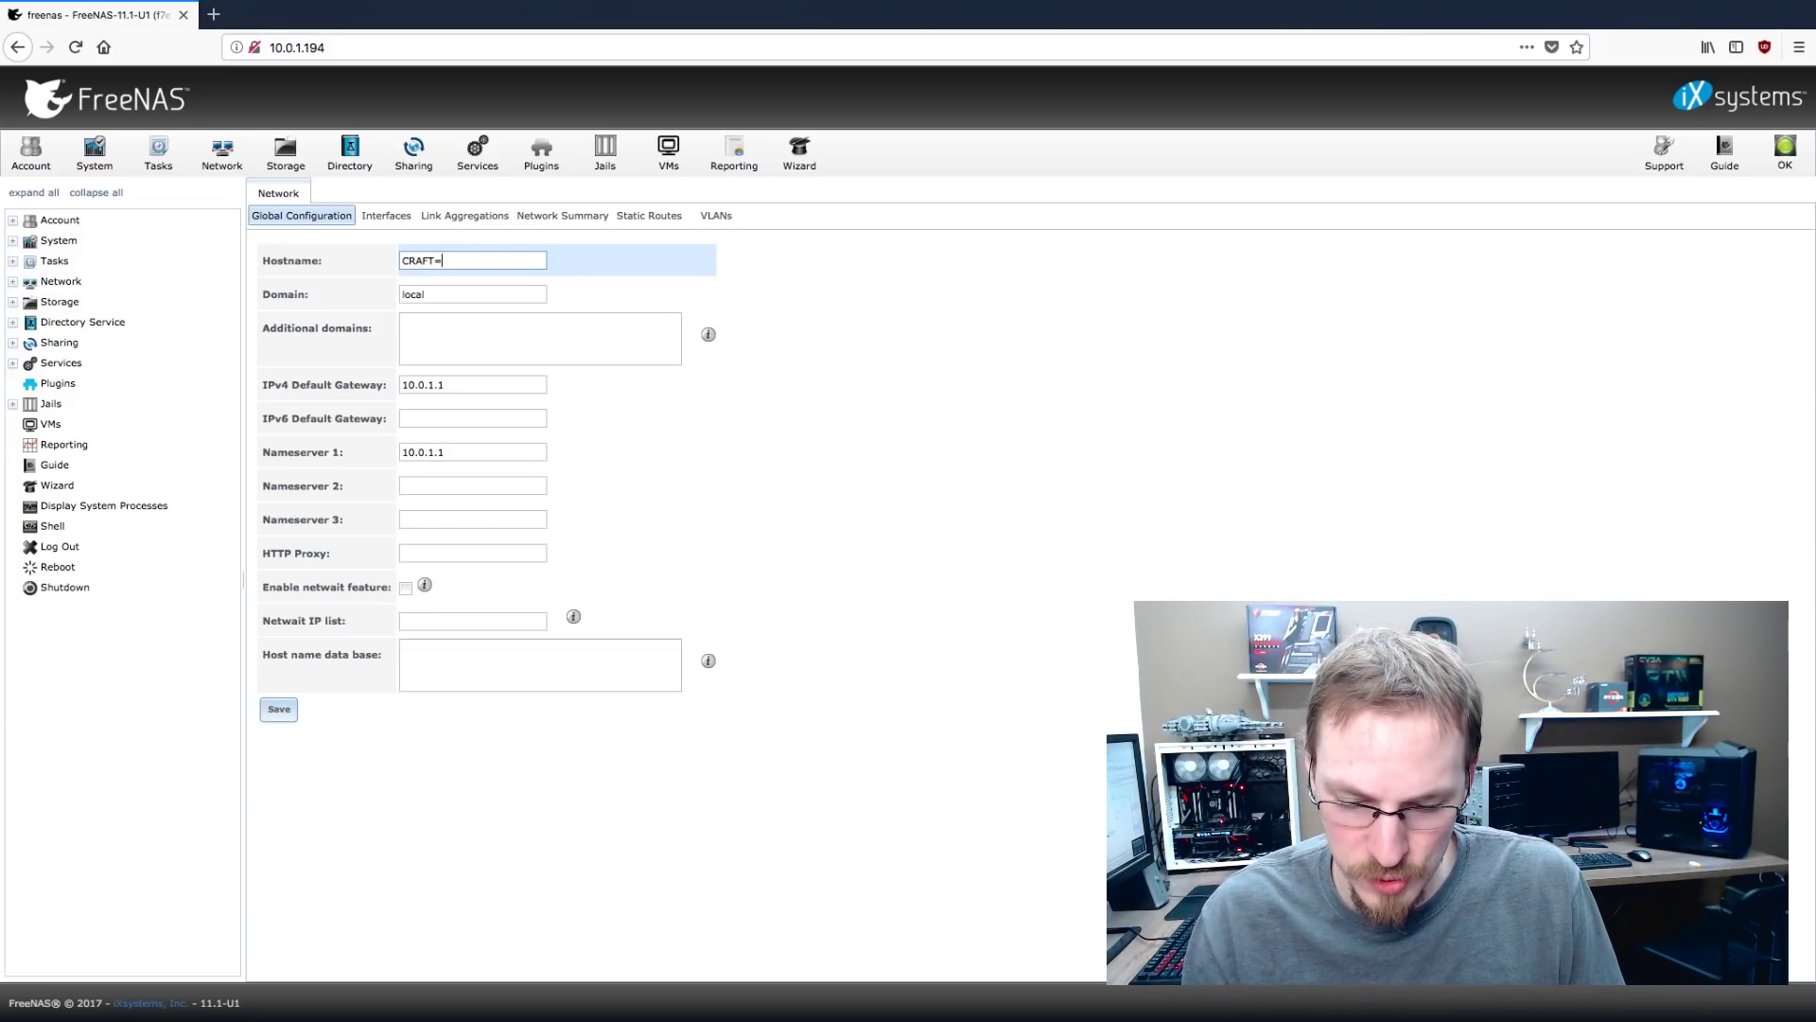
key("BackSpace")
type("-STORAGE")
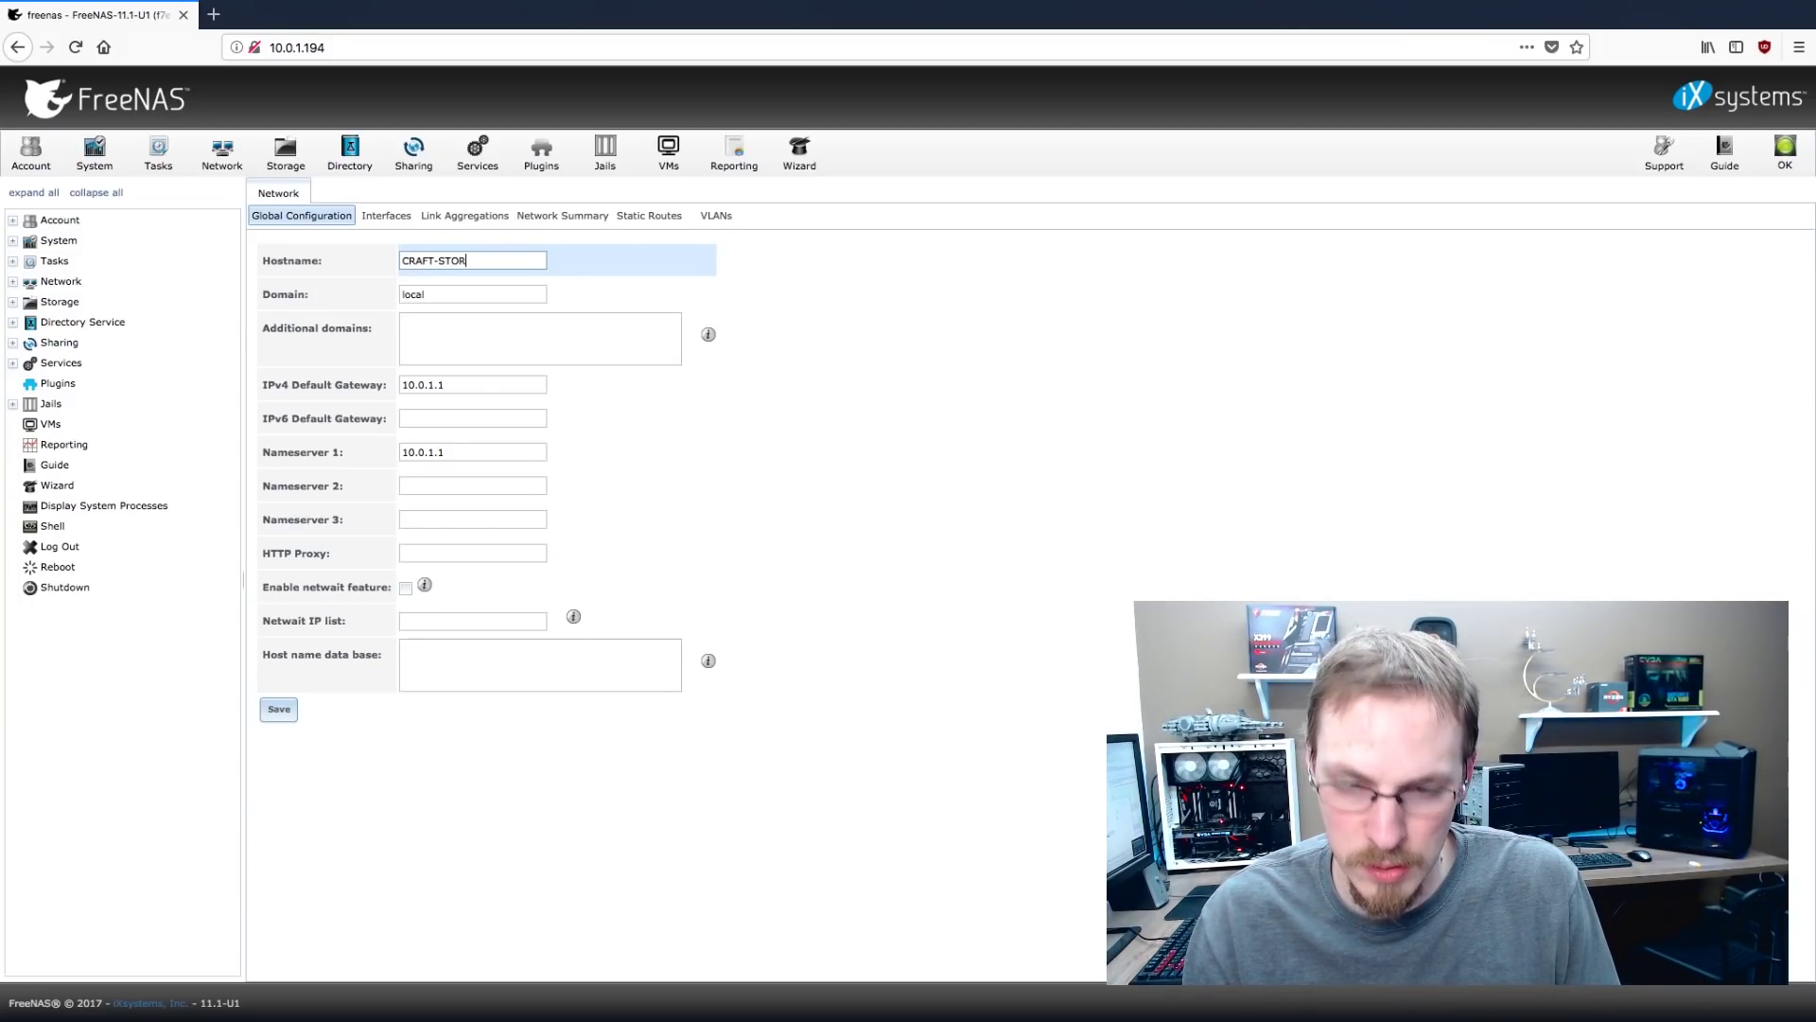
left_click(288, 714)
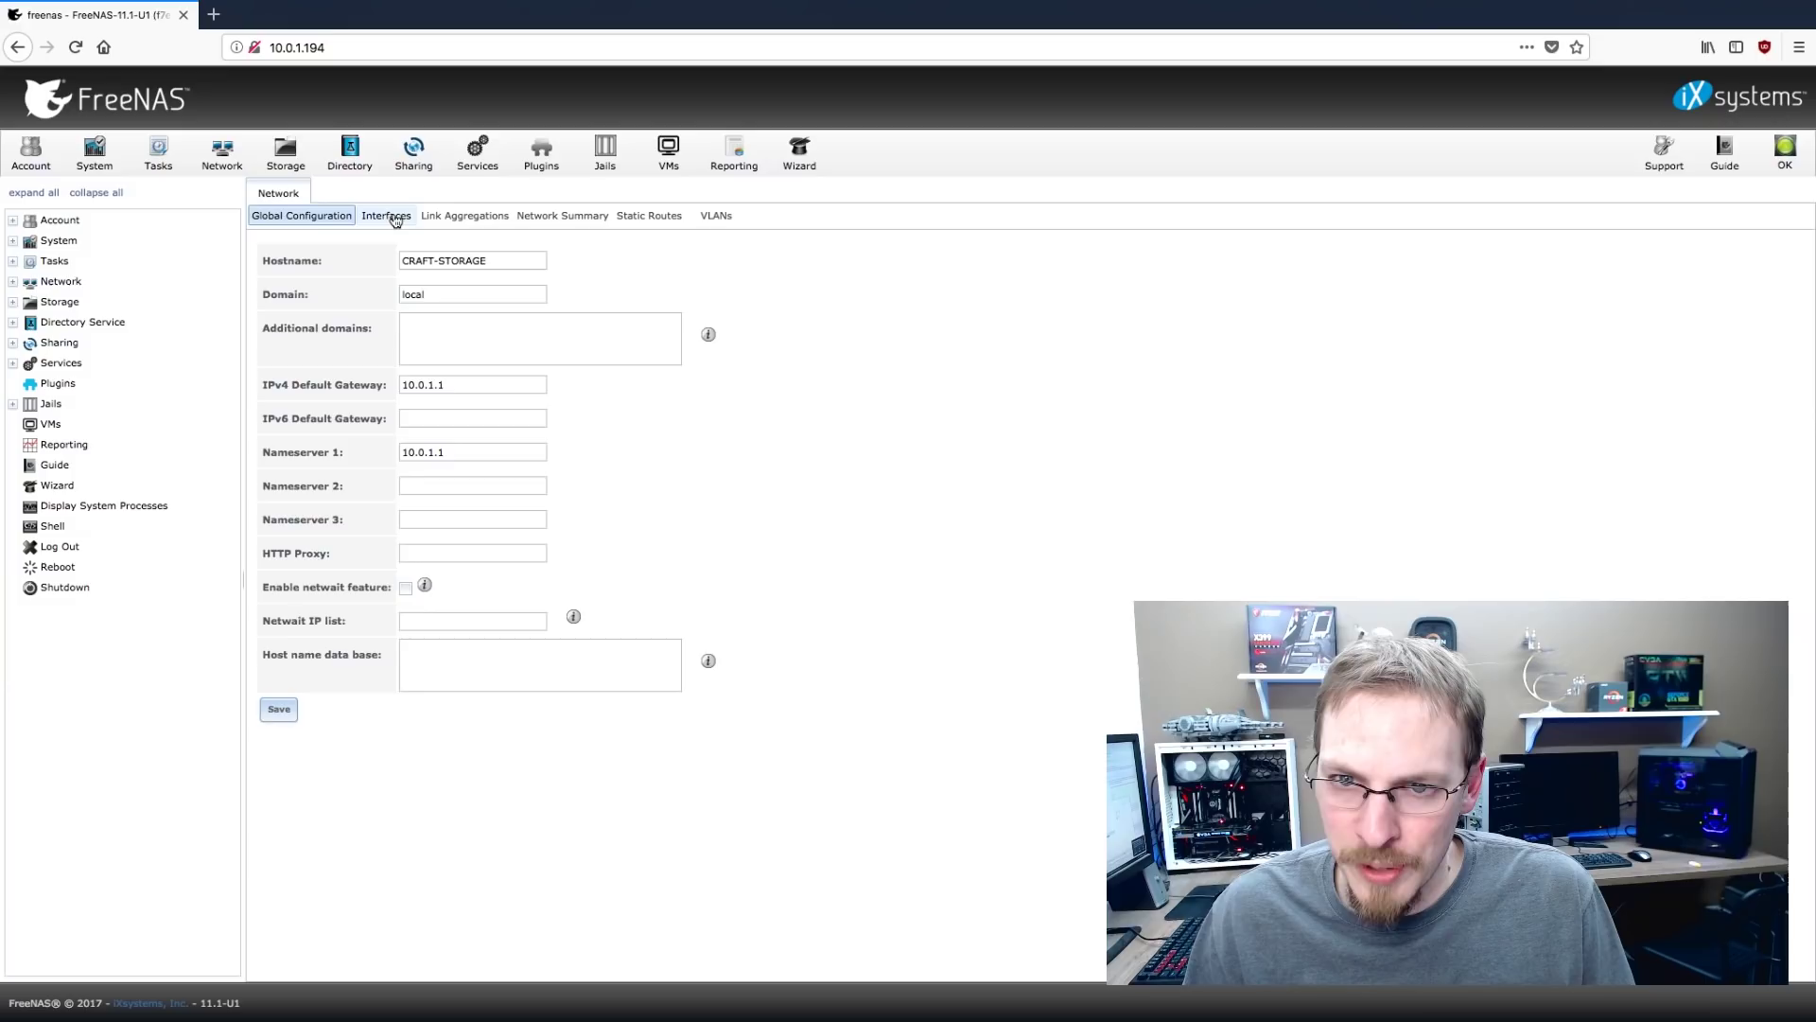
Add interface RE0 with IPv4 address 10.0.1.5 and netmask /24 (255.255.255.0)
left_click(394, 217)
left_click(302, 243)
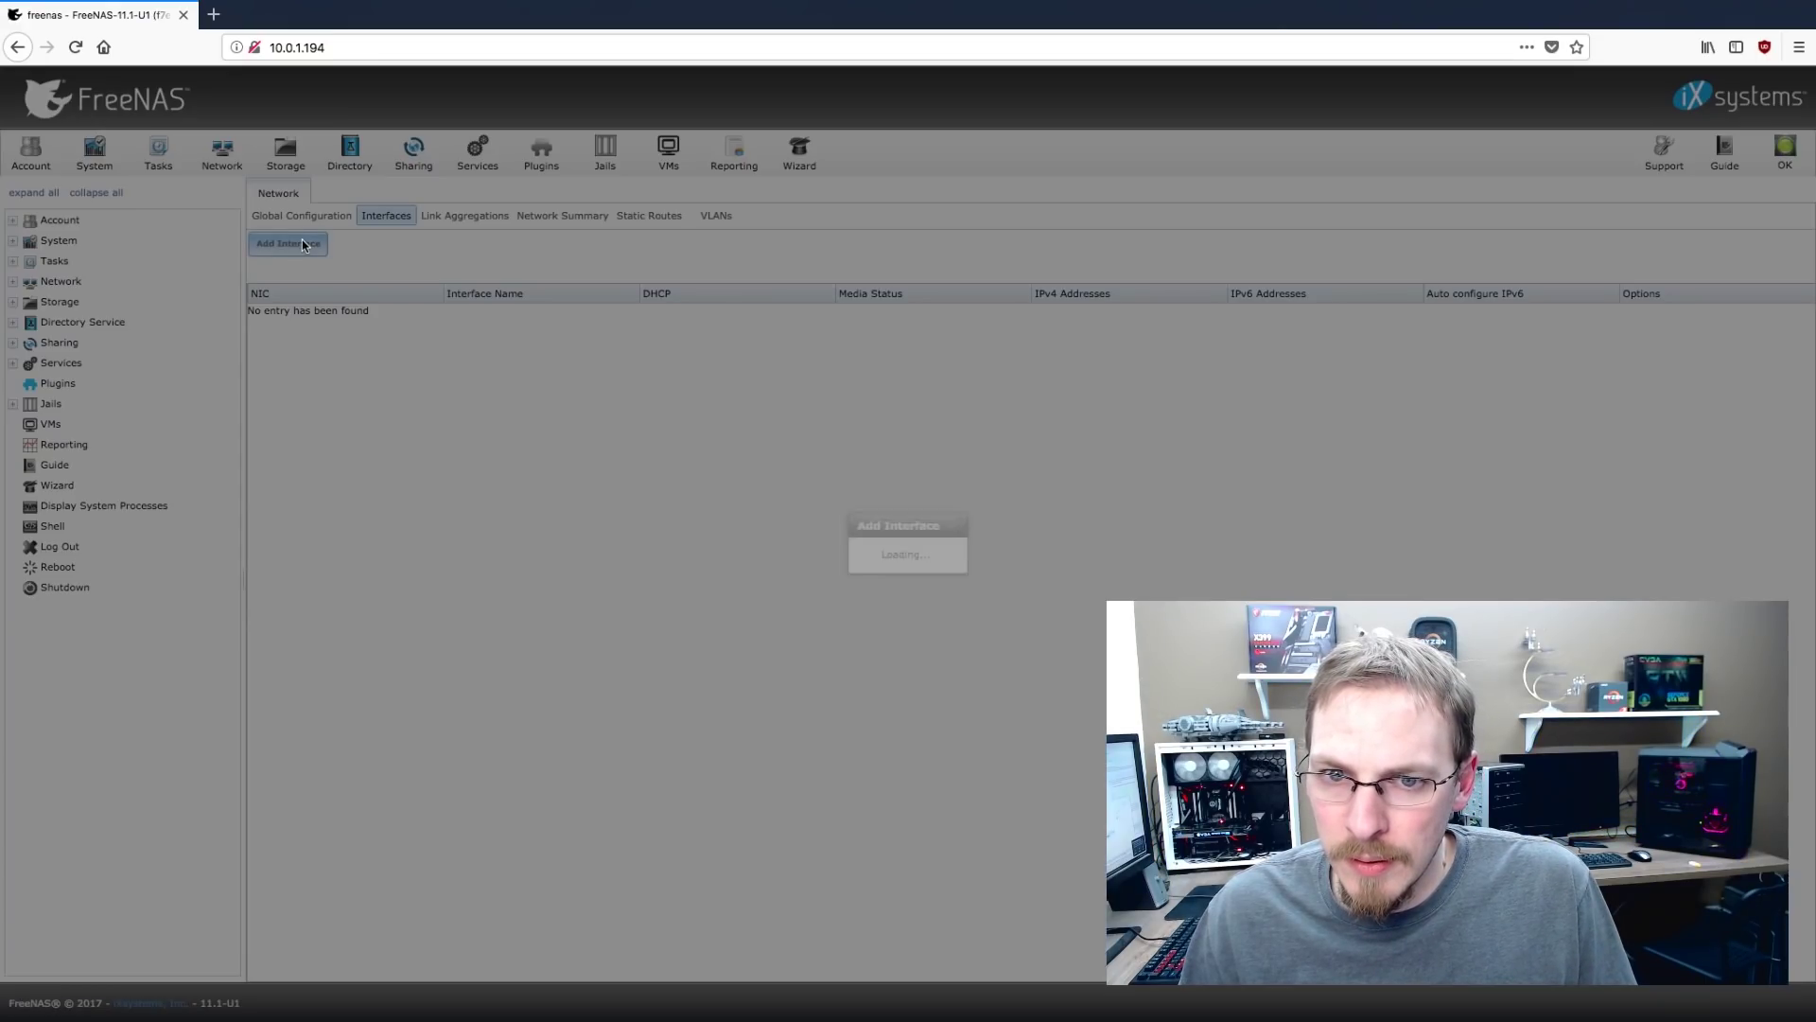
left_click(918, 352)
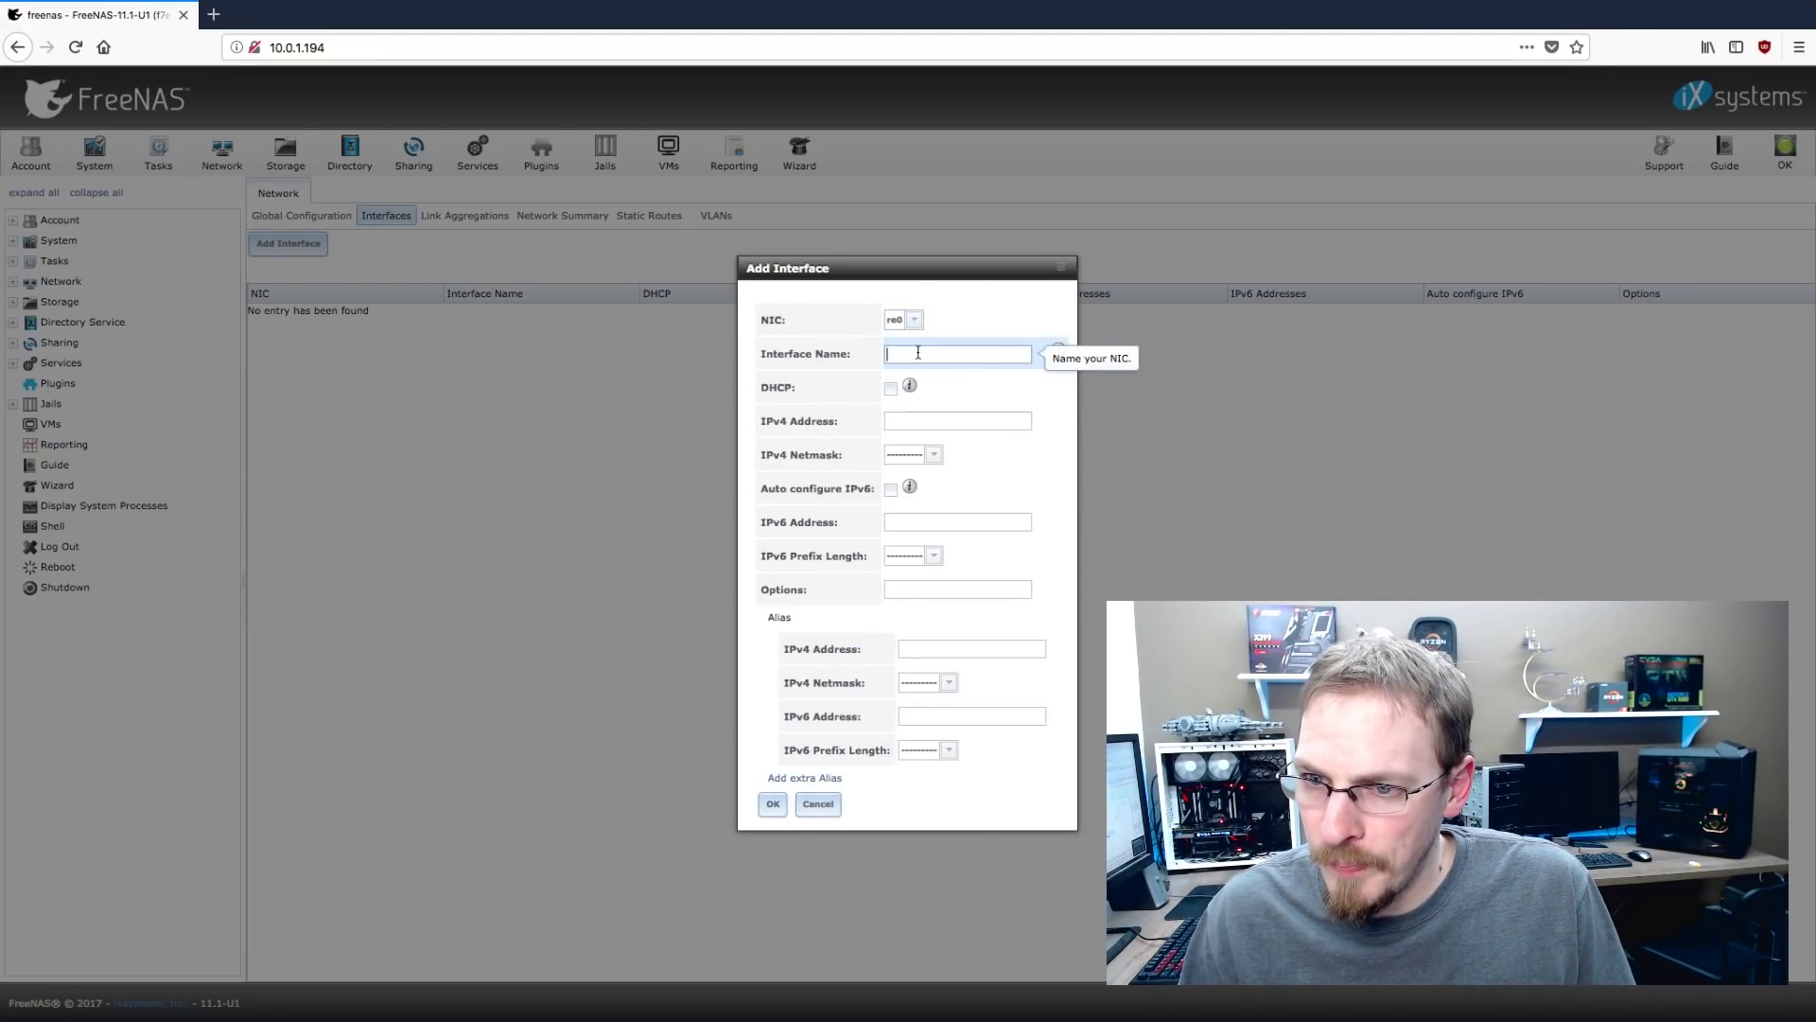
type("RE0")
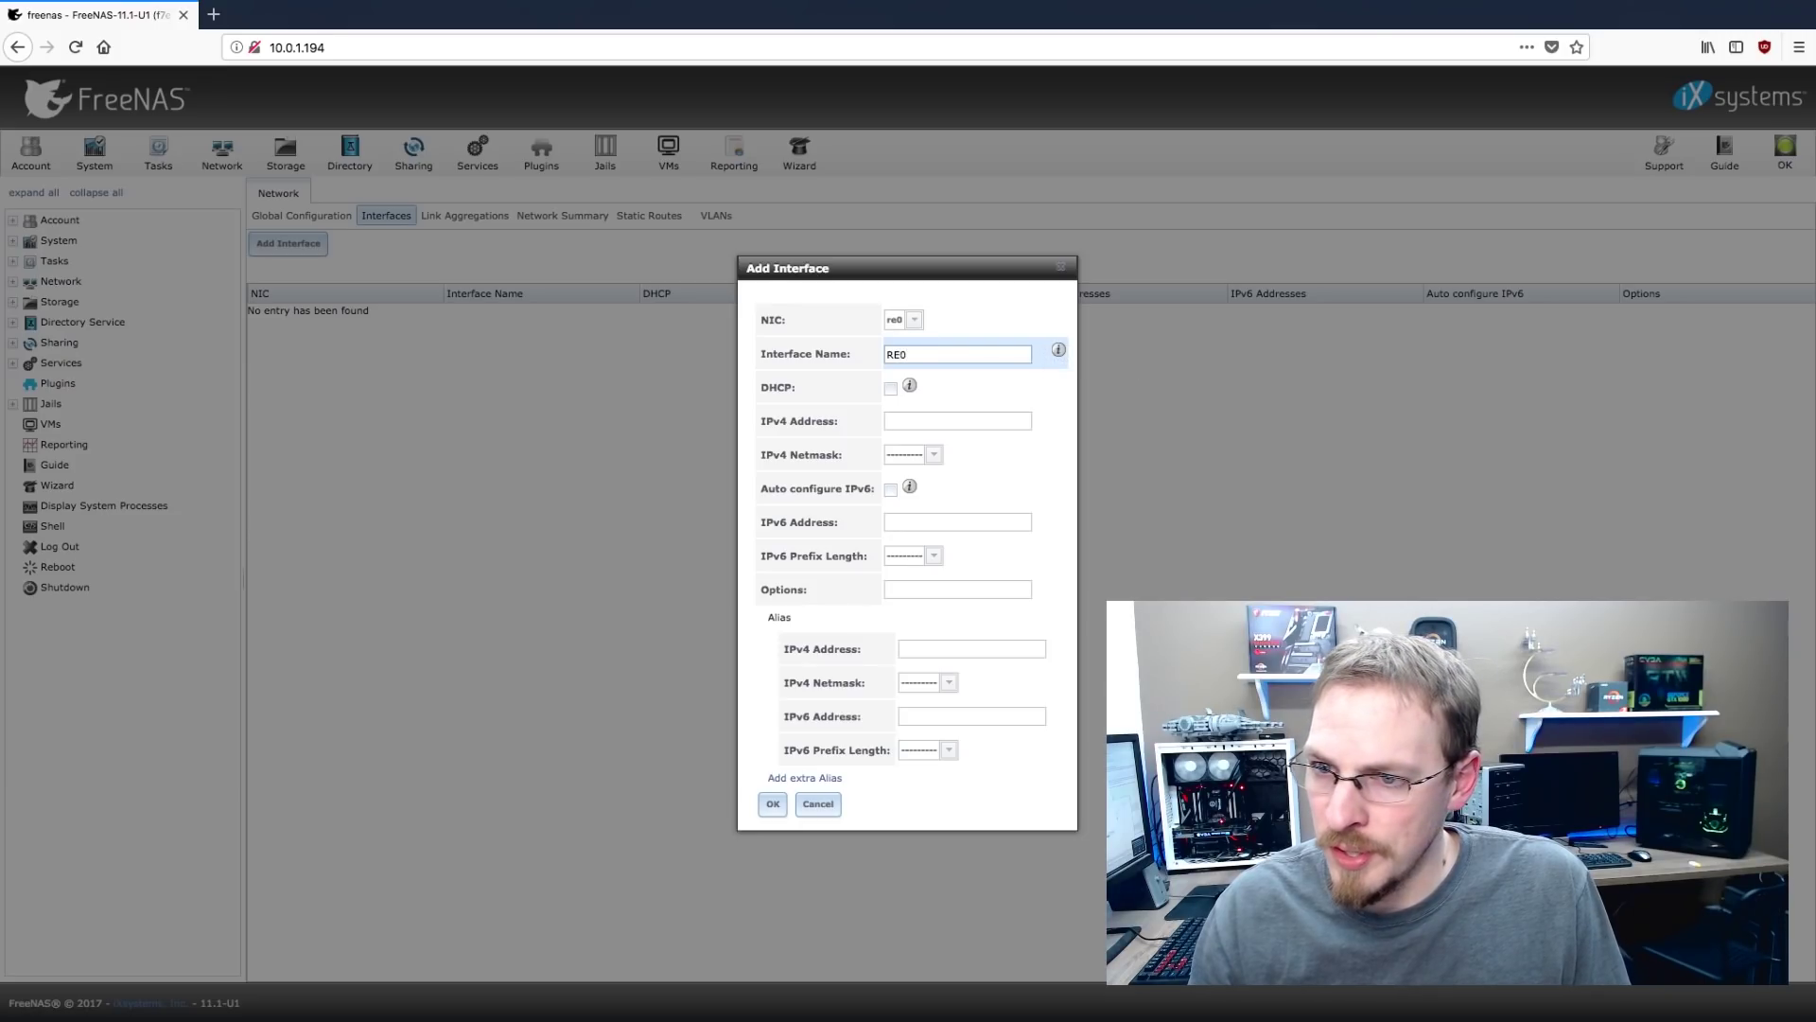
left_click(903, 421)
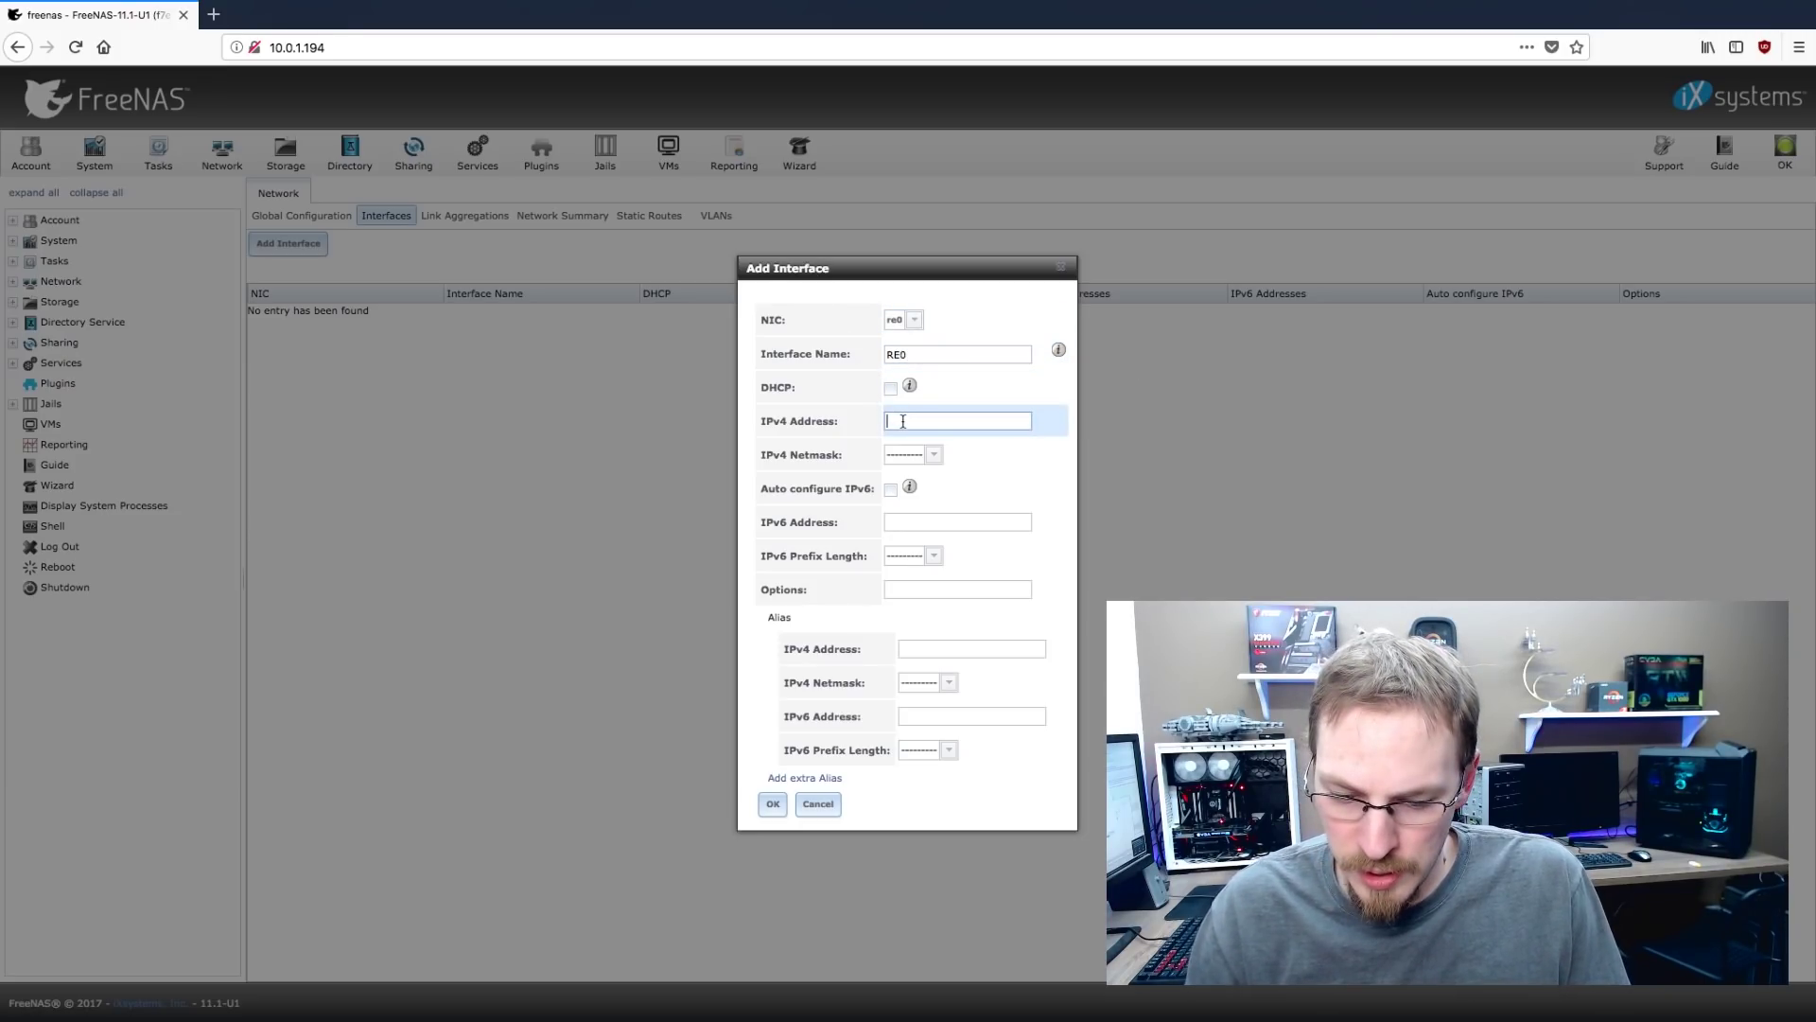
type("10.0.1.")
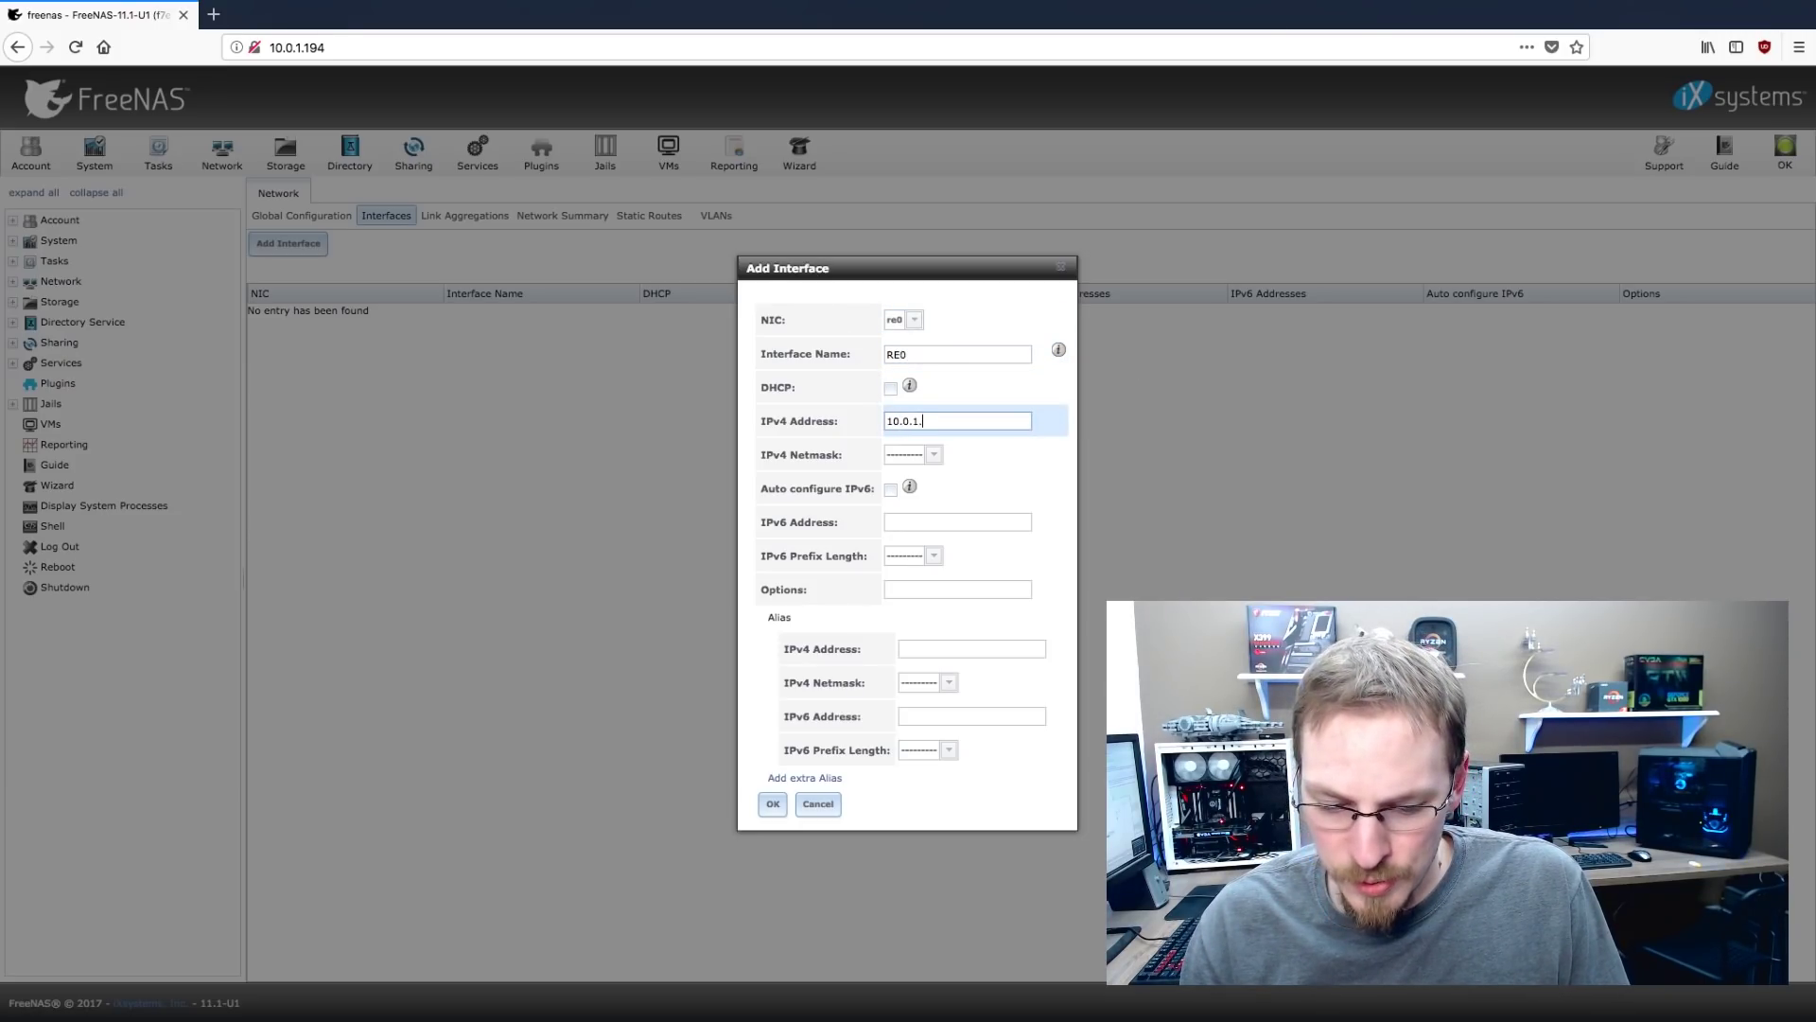
type("5")
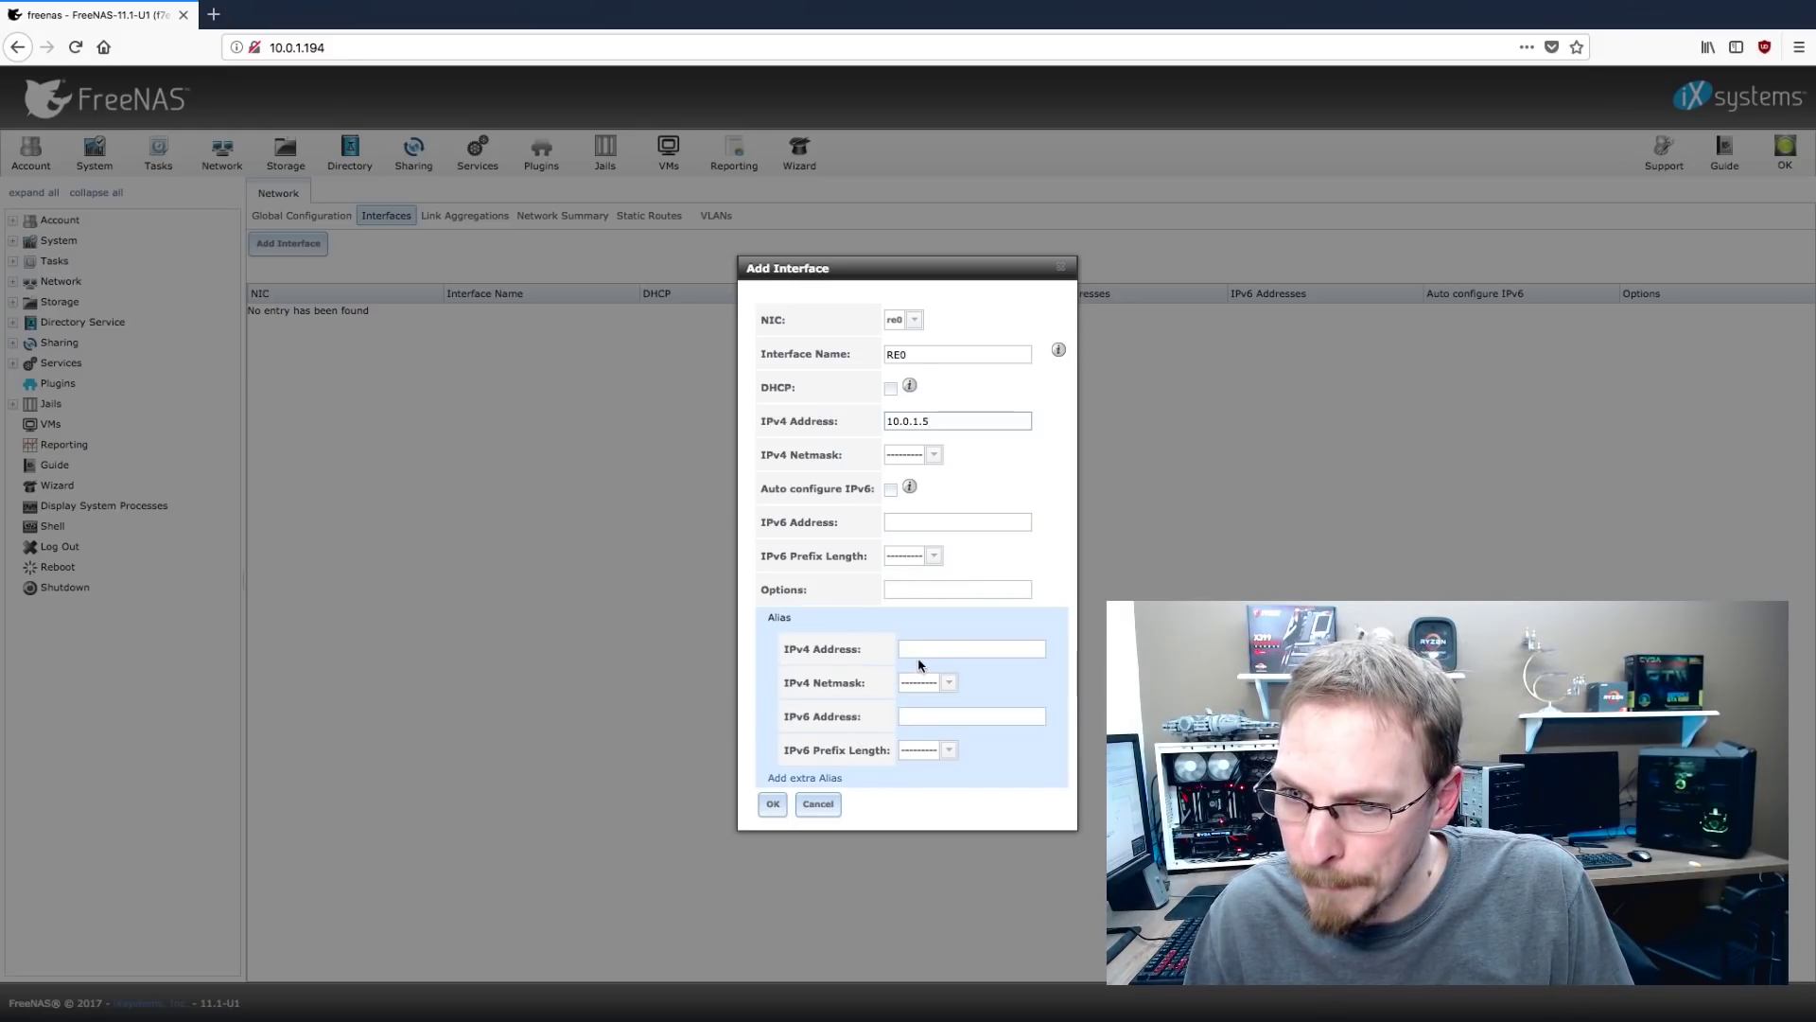
left_click(773, 804)
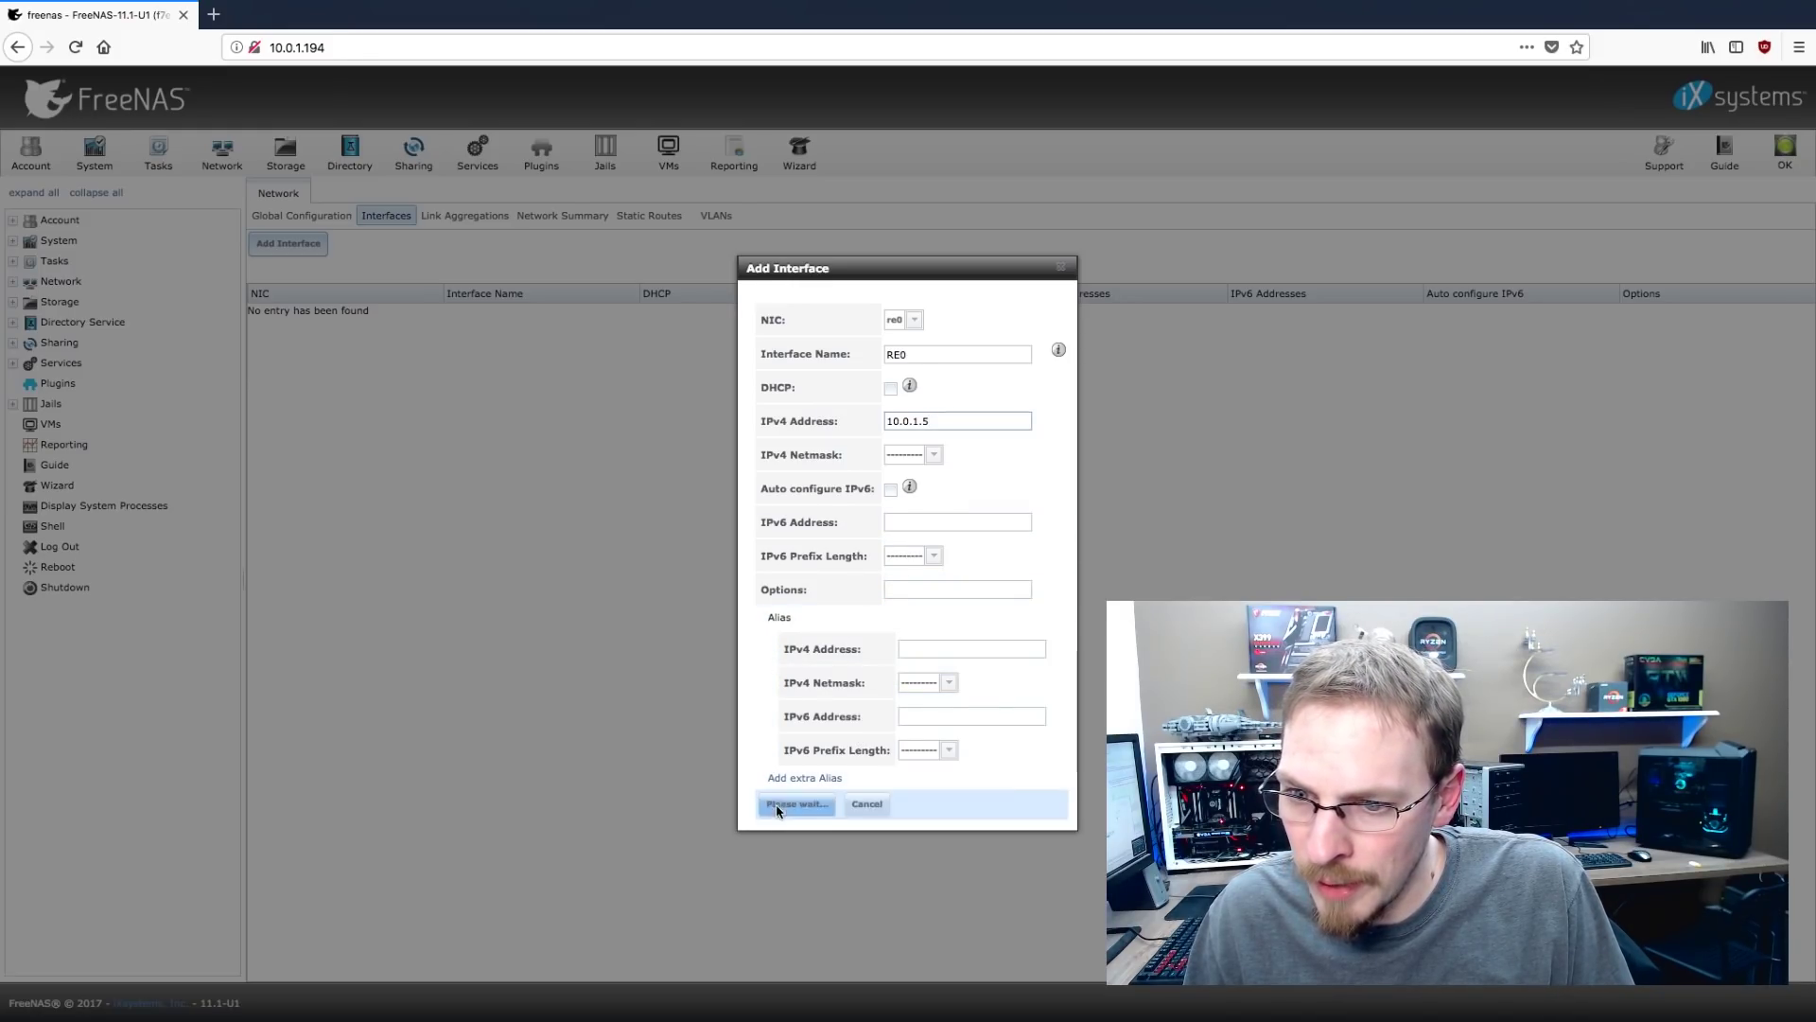
left_click(927, 482)
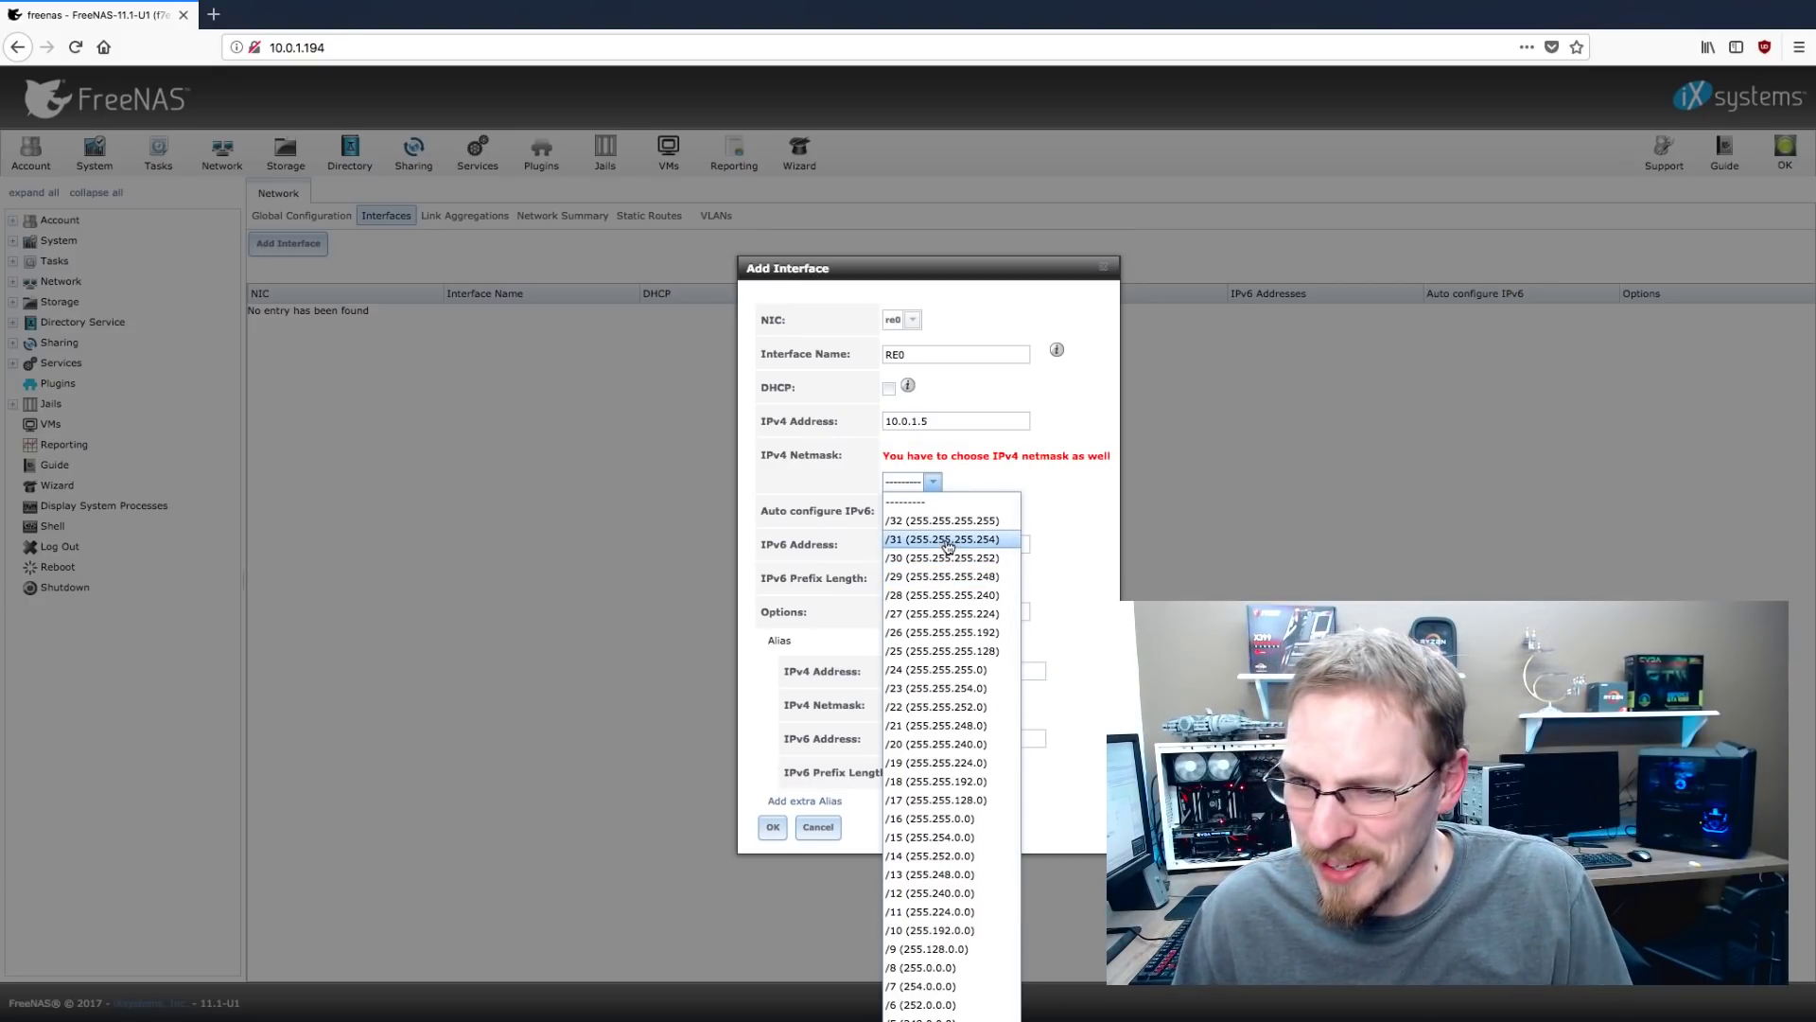
left_click(924, 671)
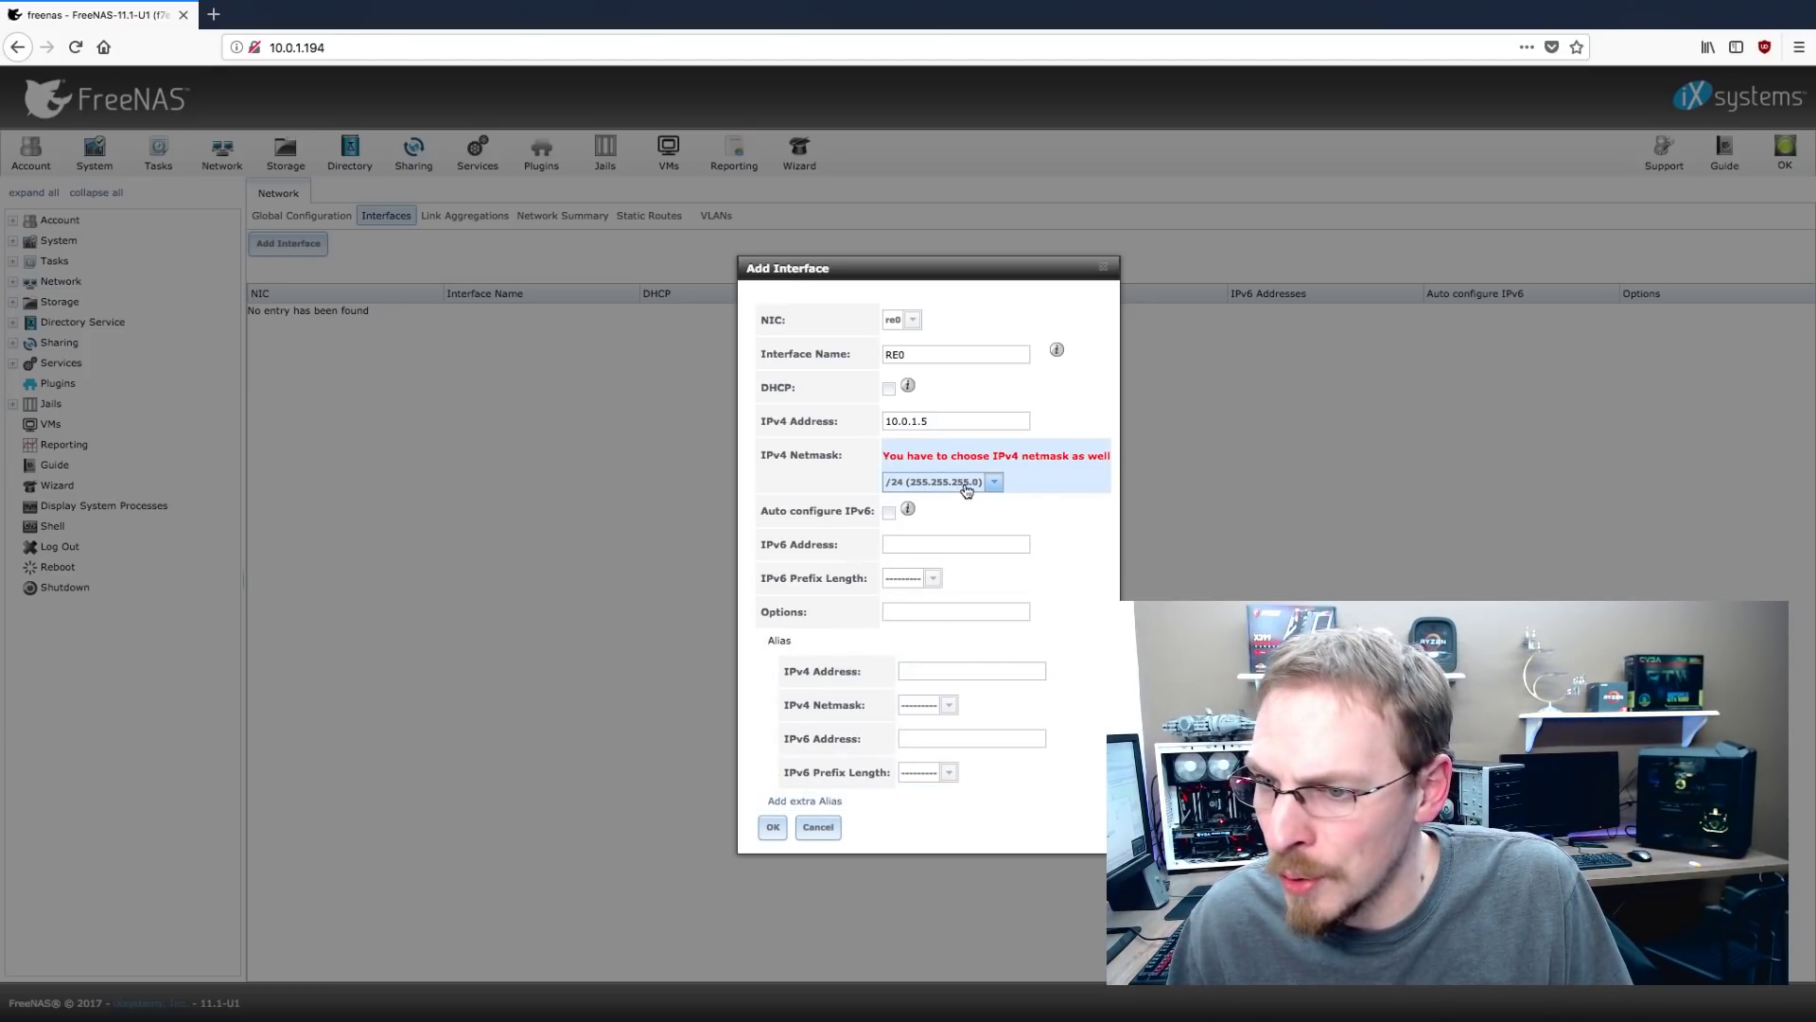
left_click(773, 827)
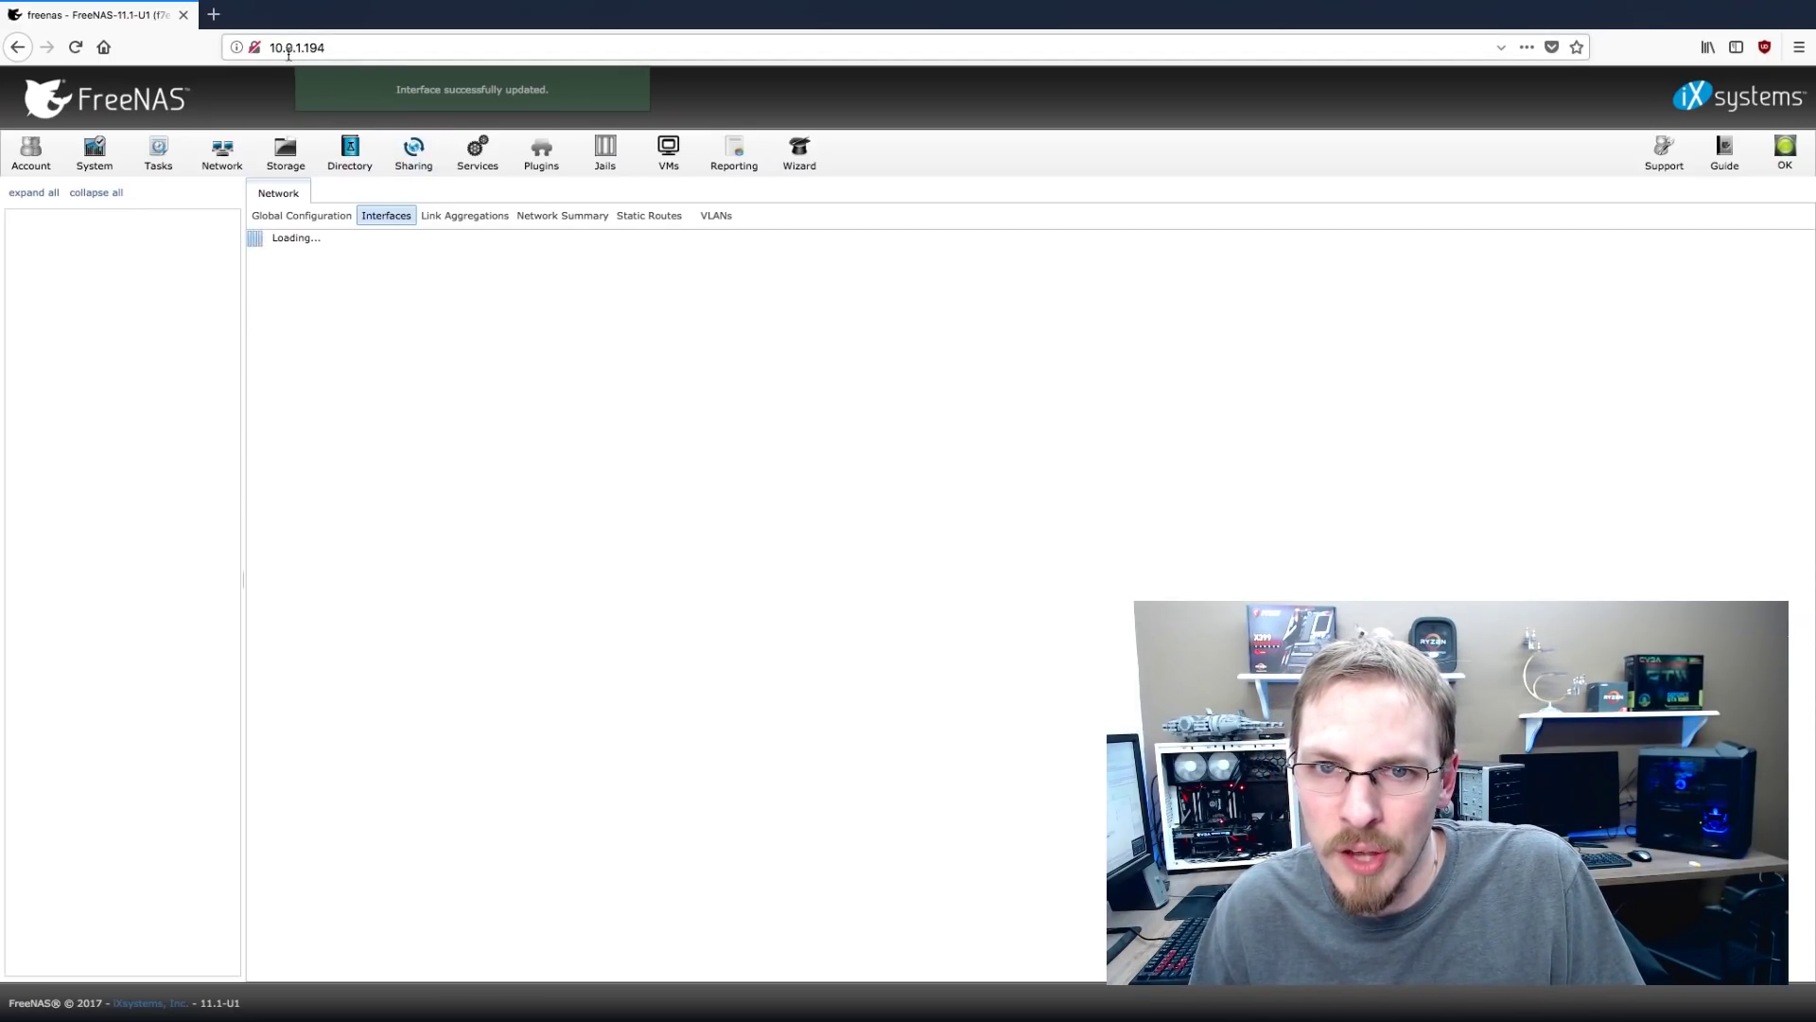
Load the FreeNAS web interface at 10.0.1.5 and log in with the admin password
left_click(336, 48)
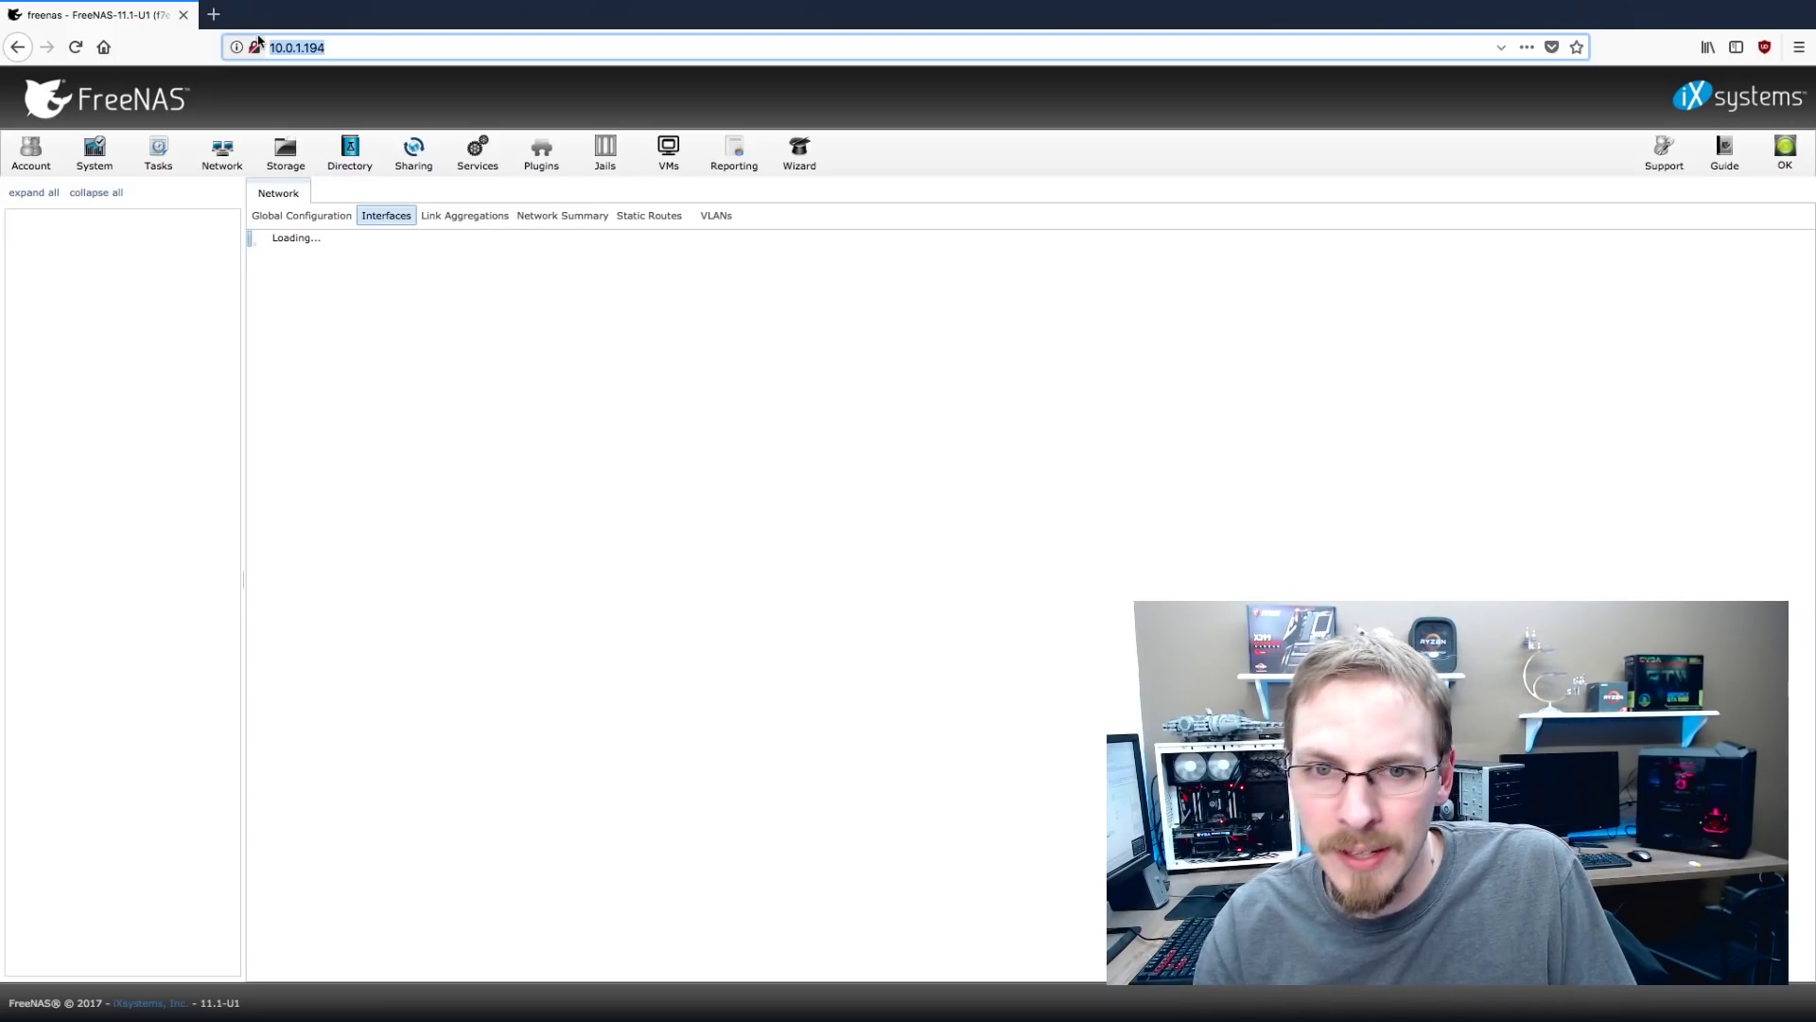
type("10.0.1.5/")
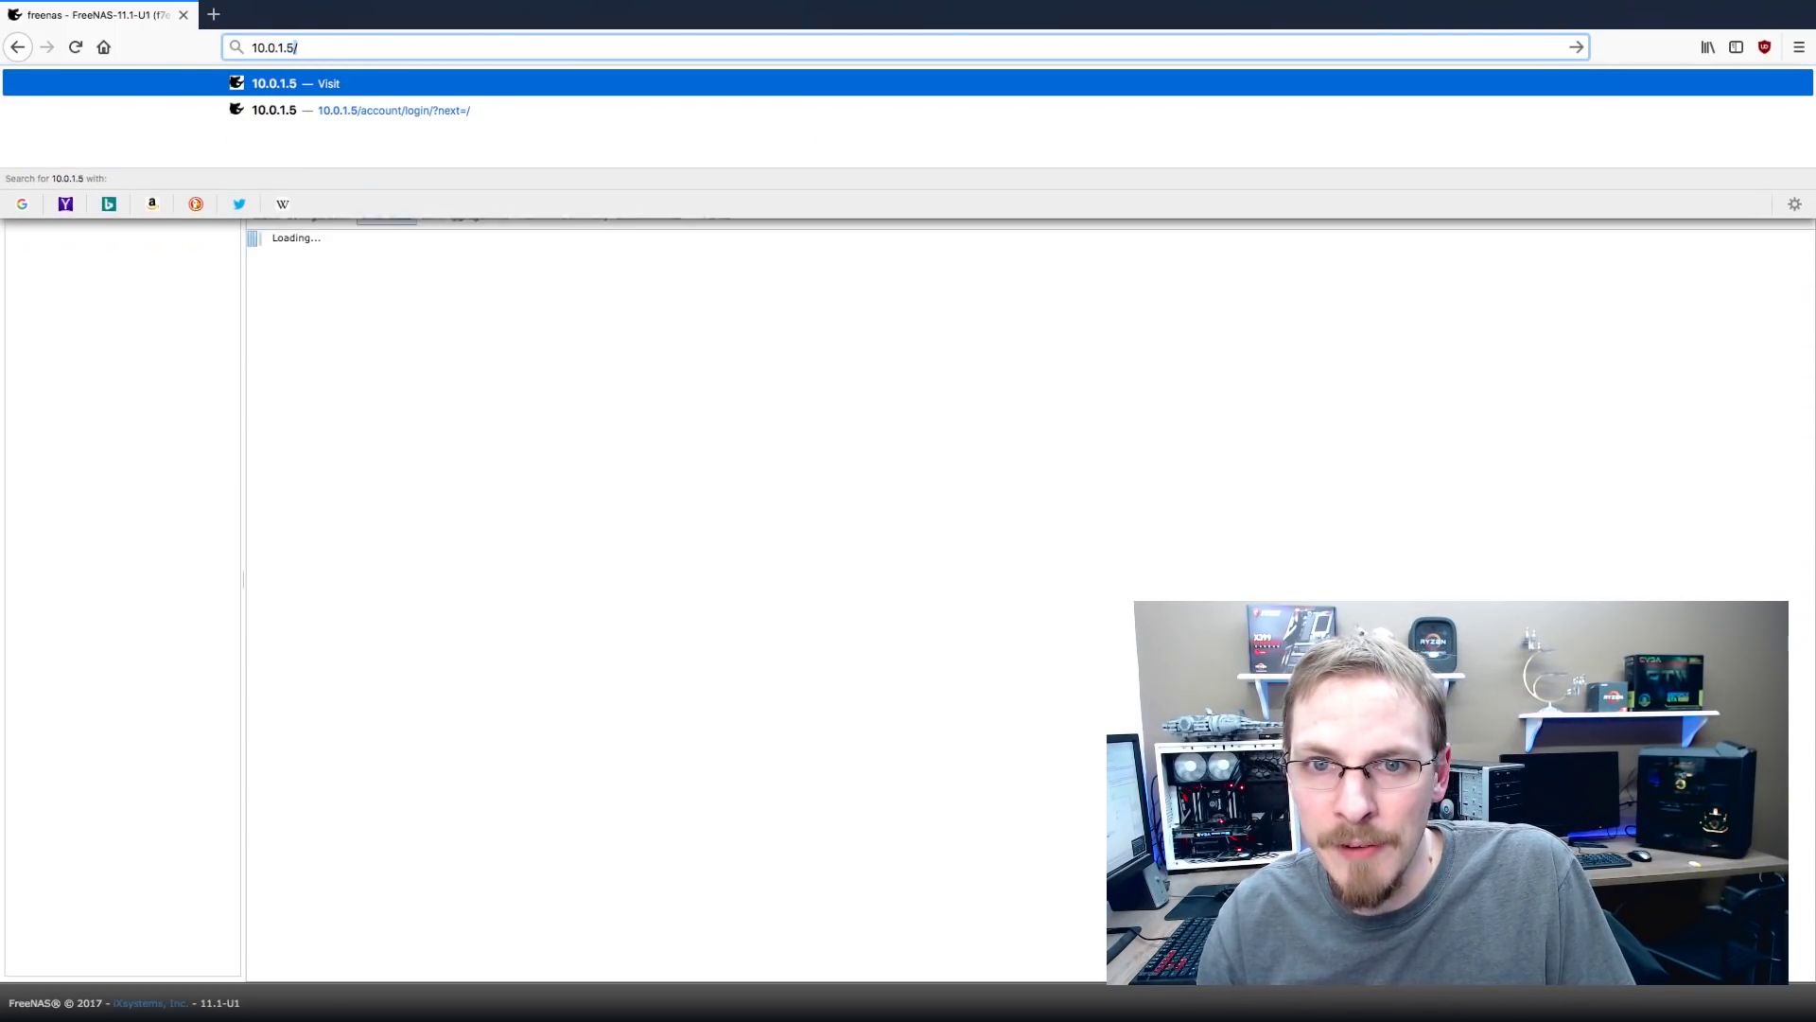
key("Return")
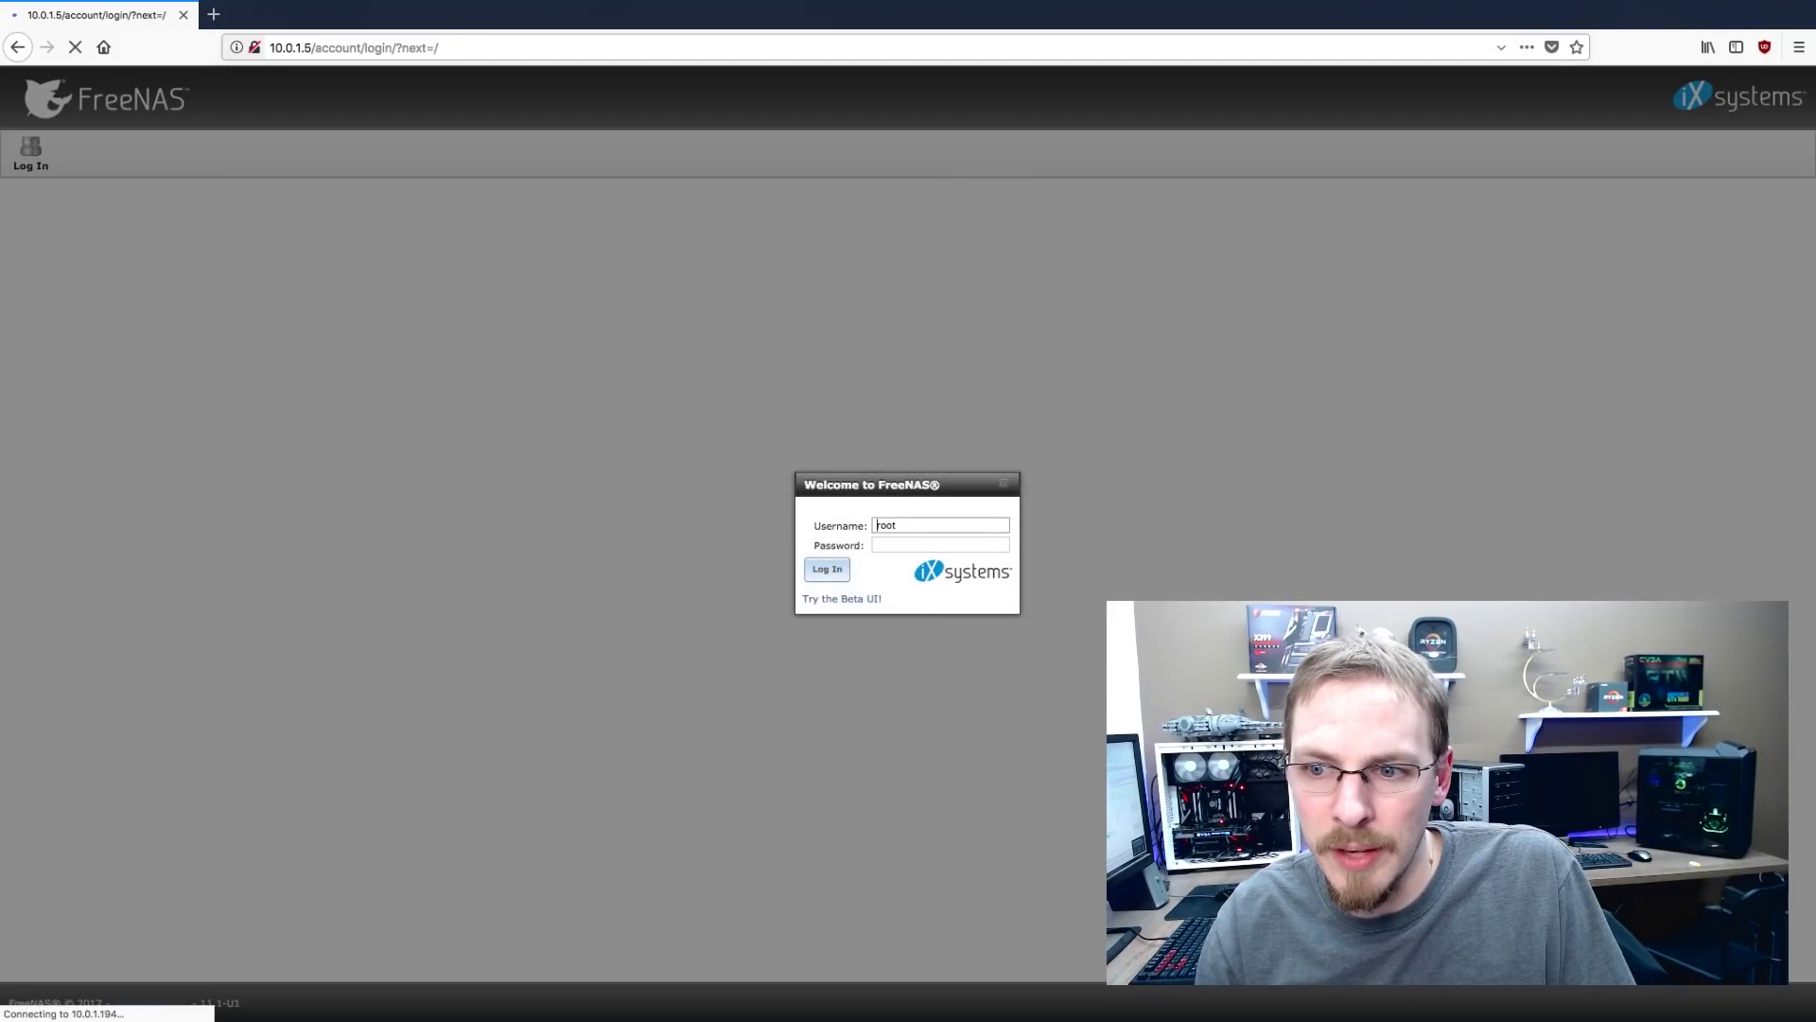
type("••••••••")
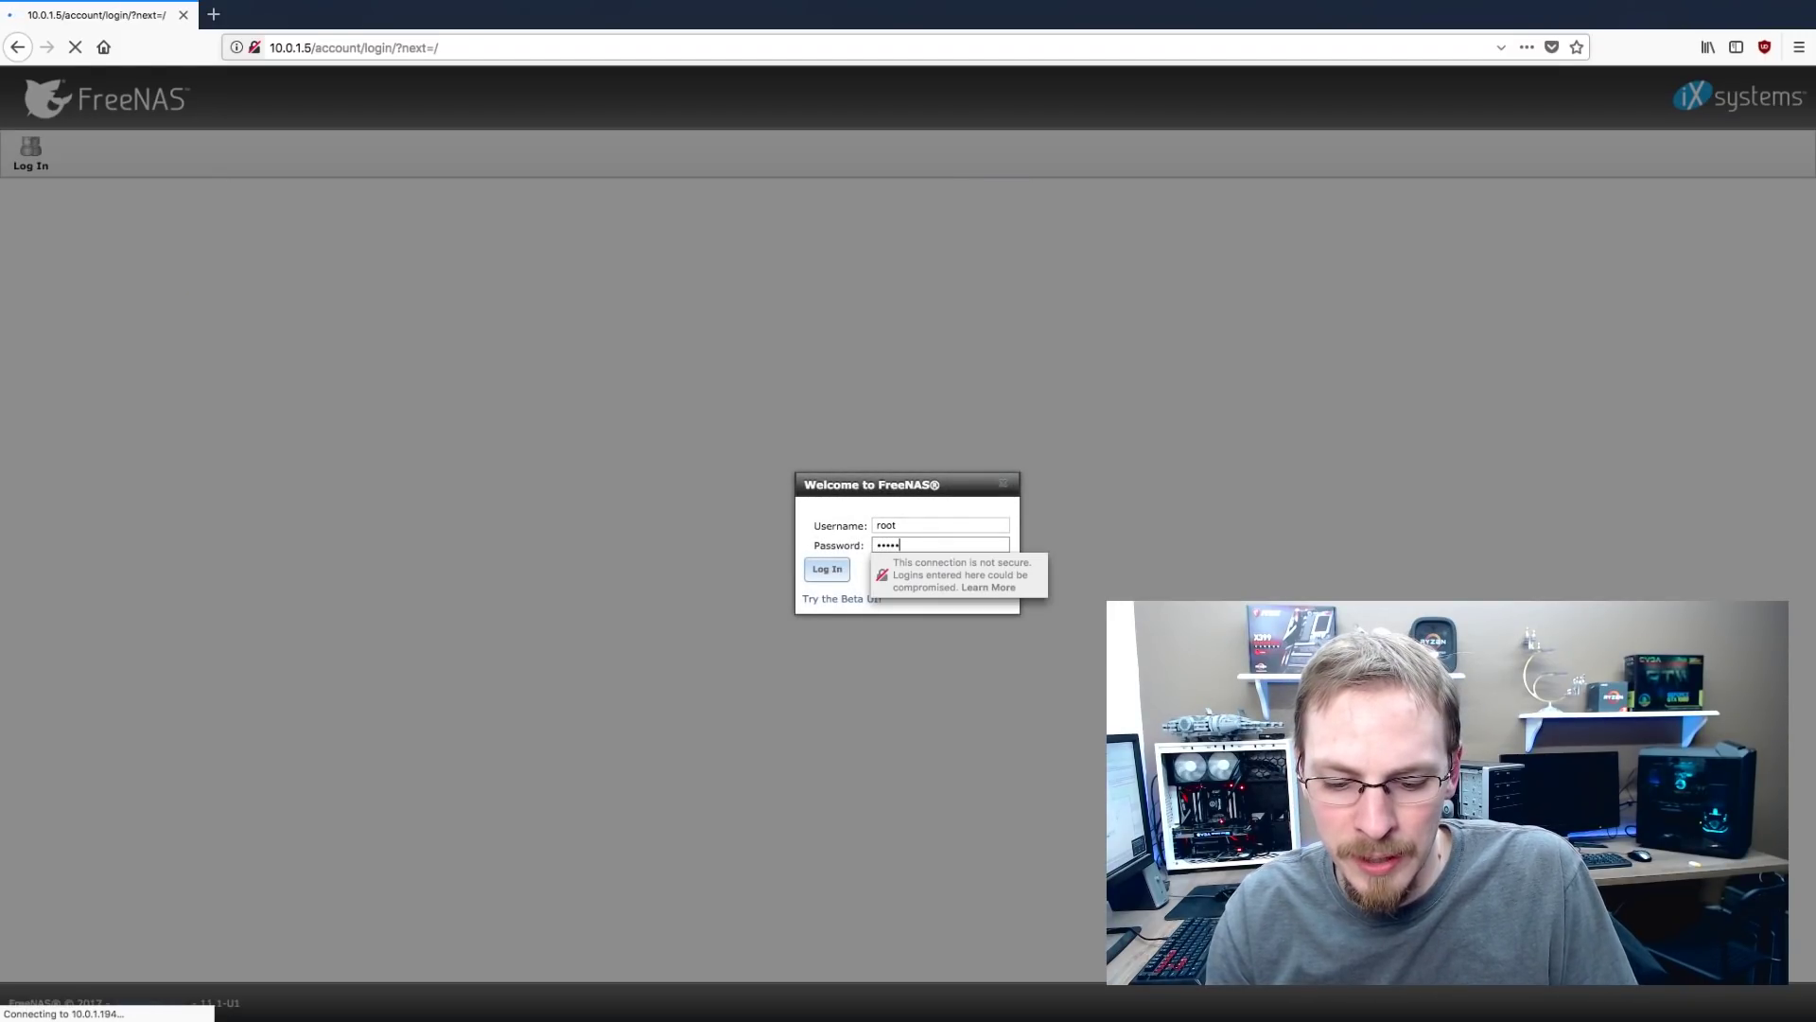
type("••••••")
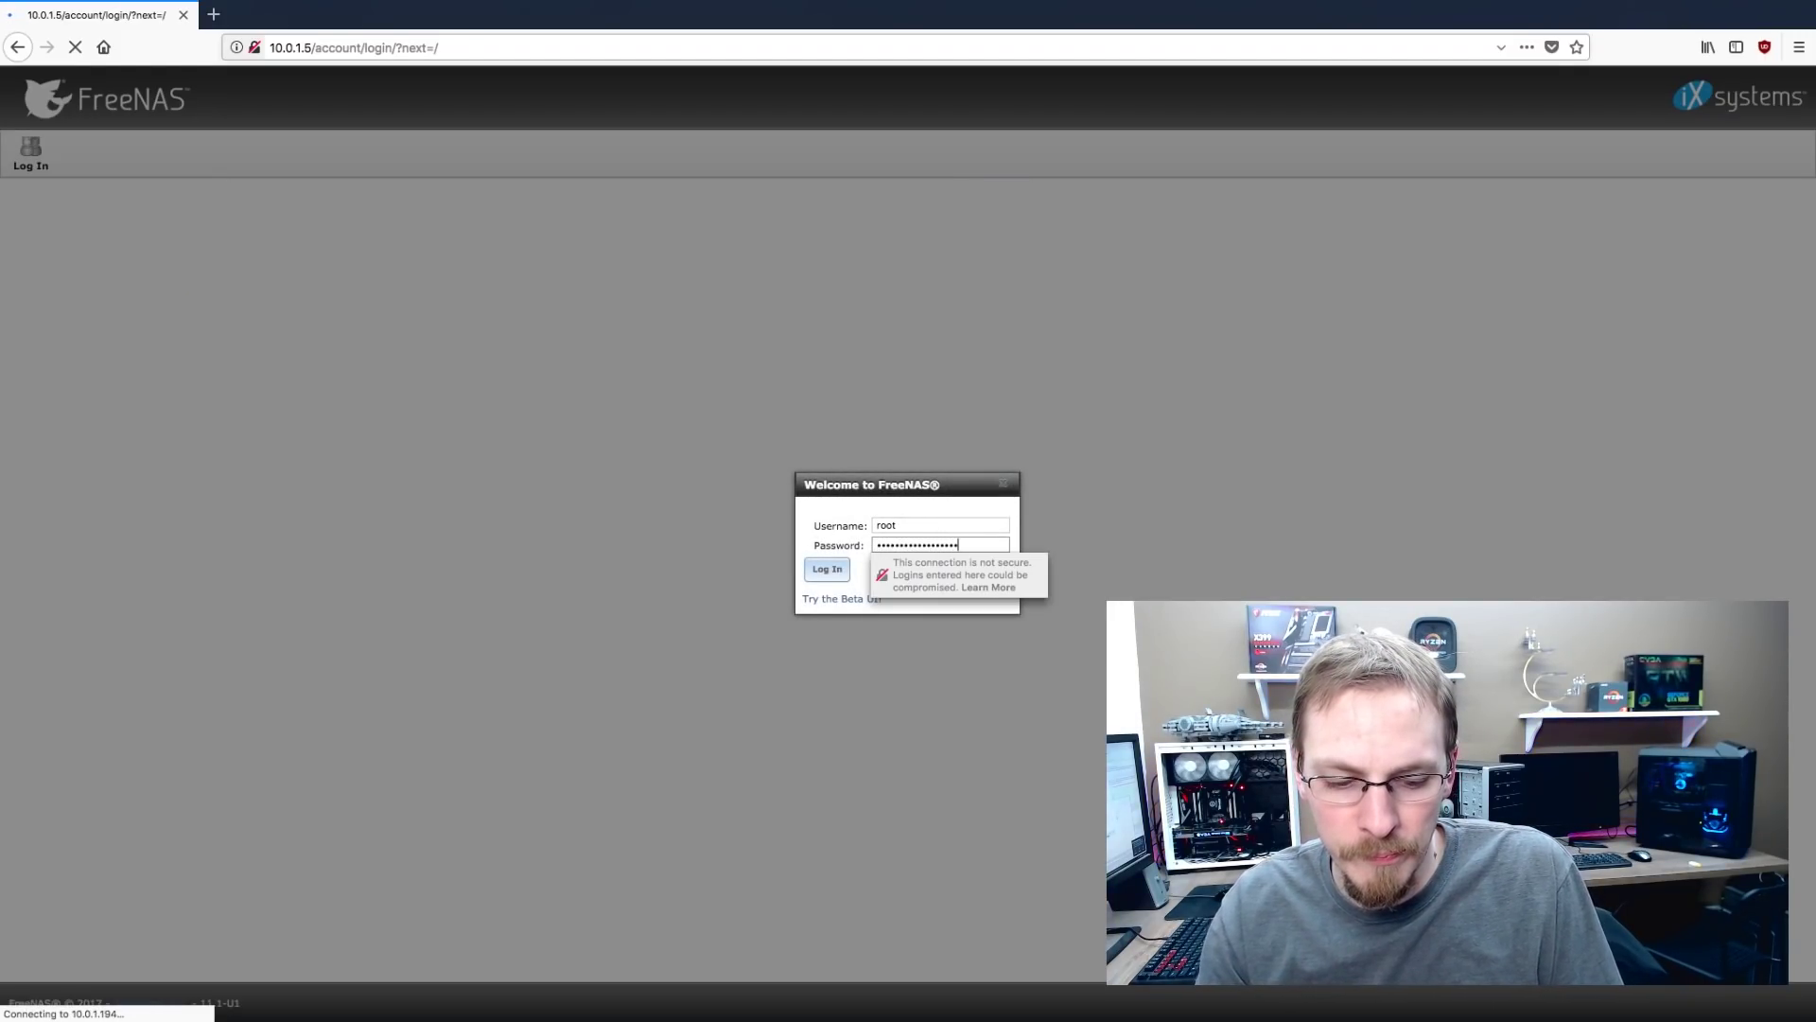
key("Return")
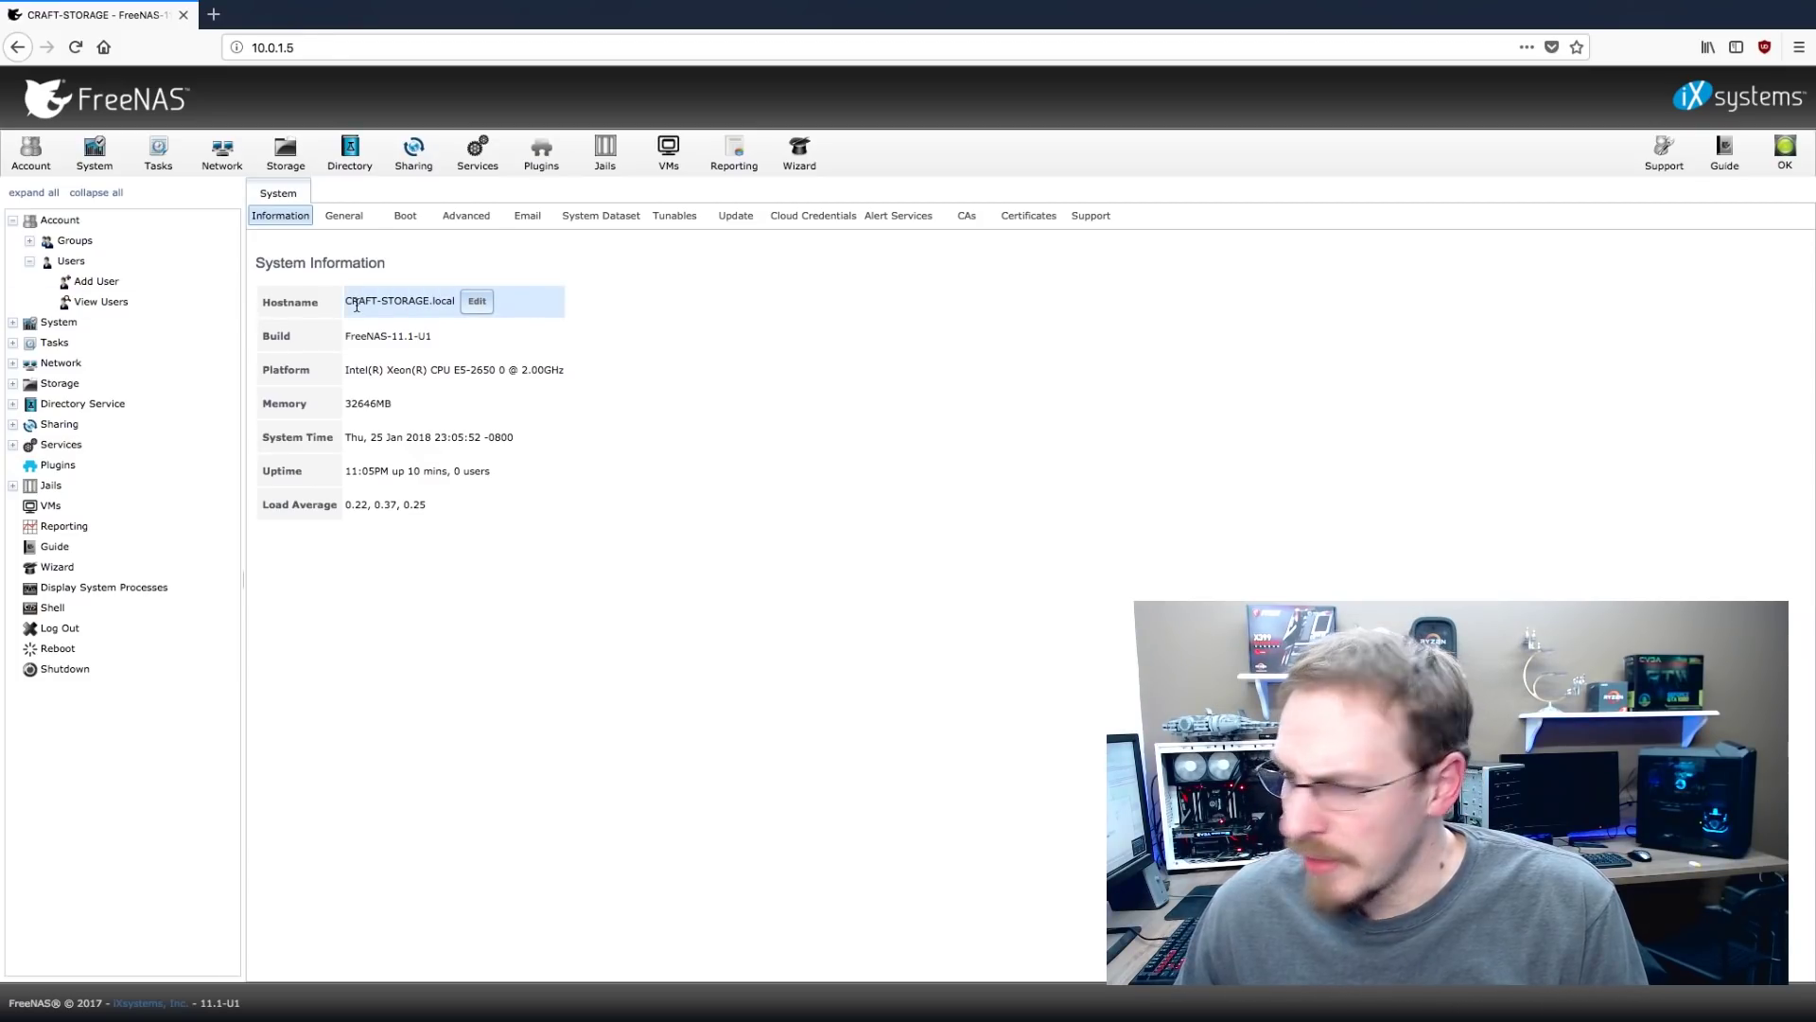
Start a new user account and enter its username and the user's full name
left_click(96, 281)
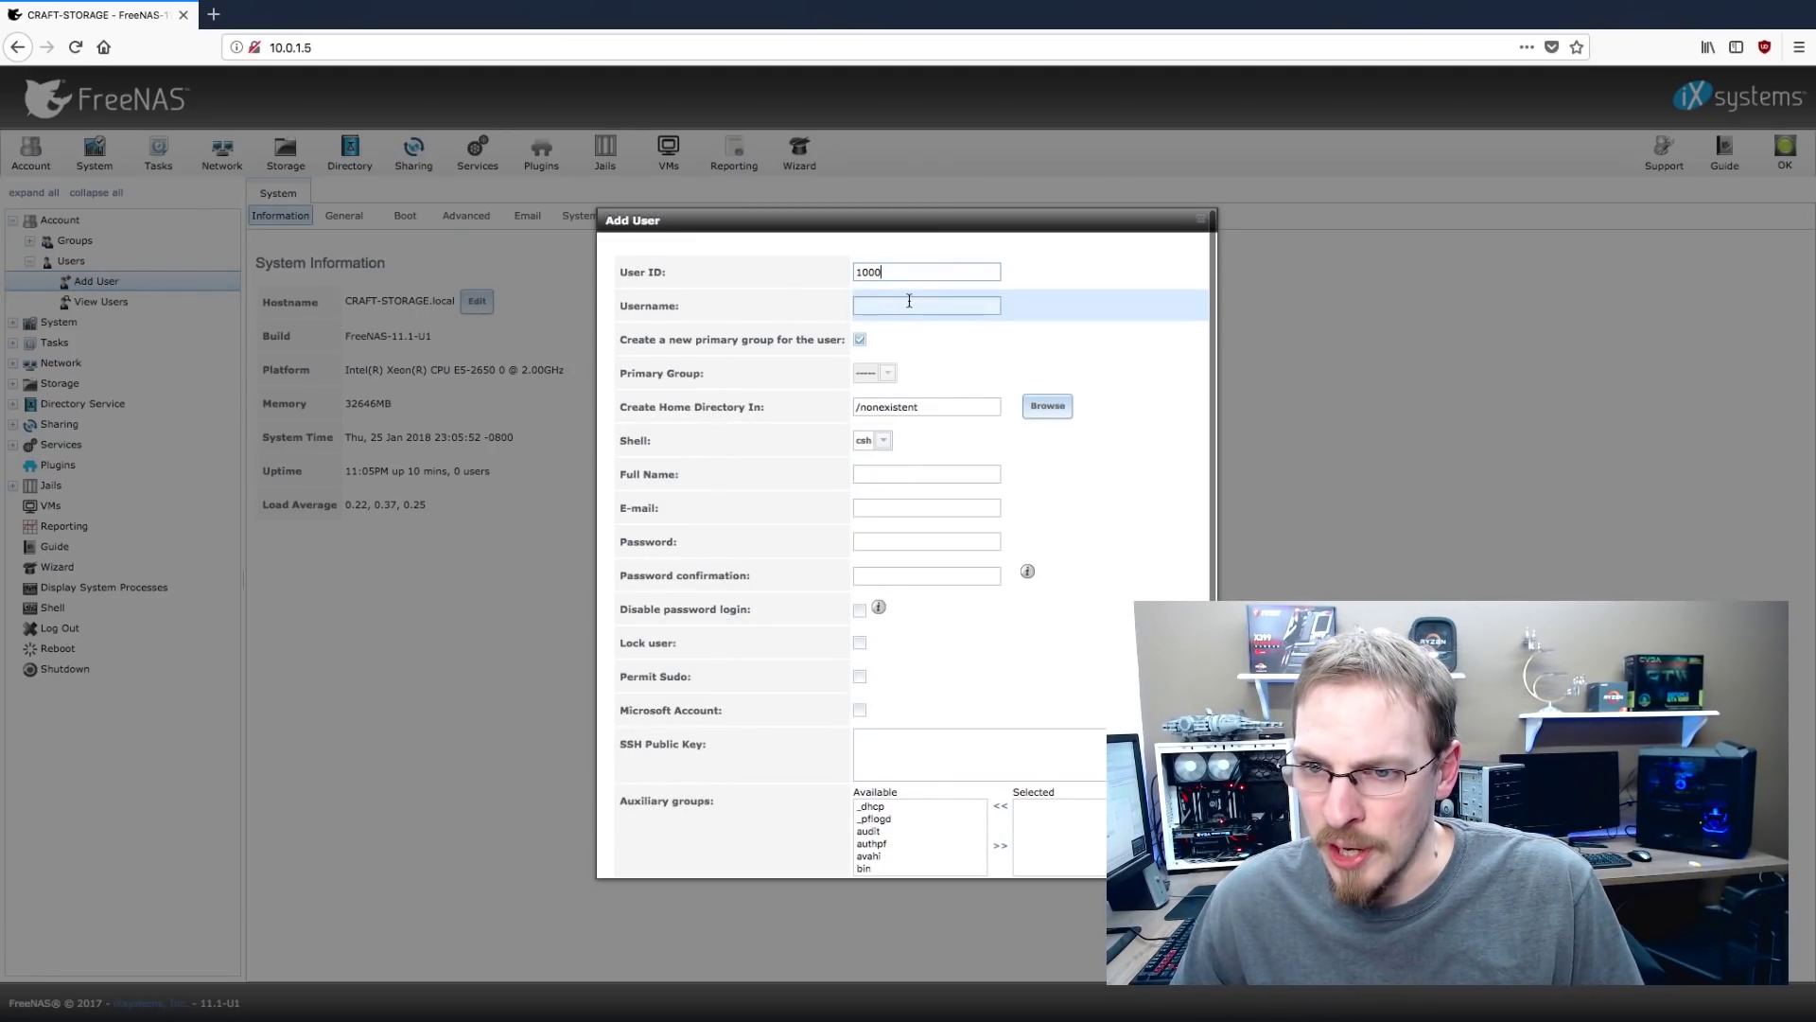
left_click(909, 303)
type("Craft")
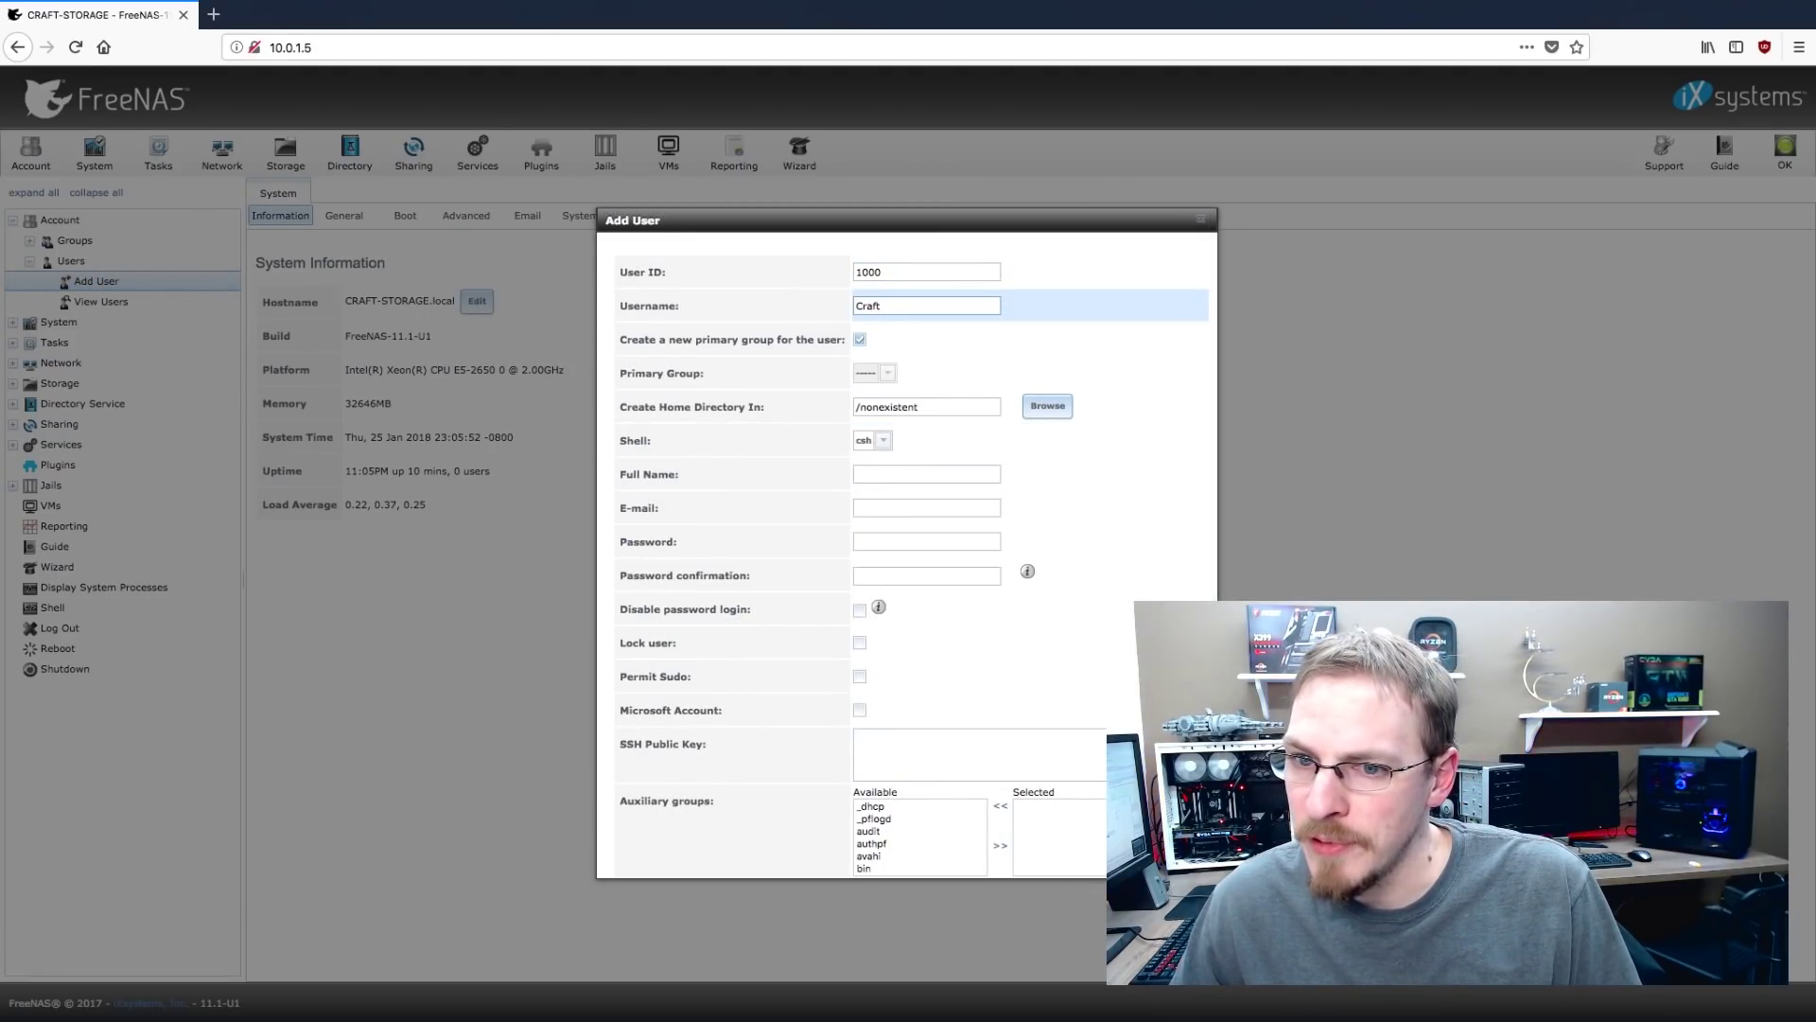
left_click(880, 373)
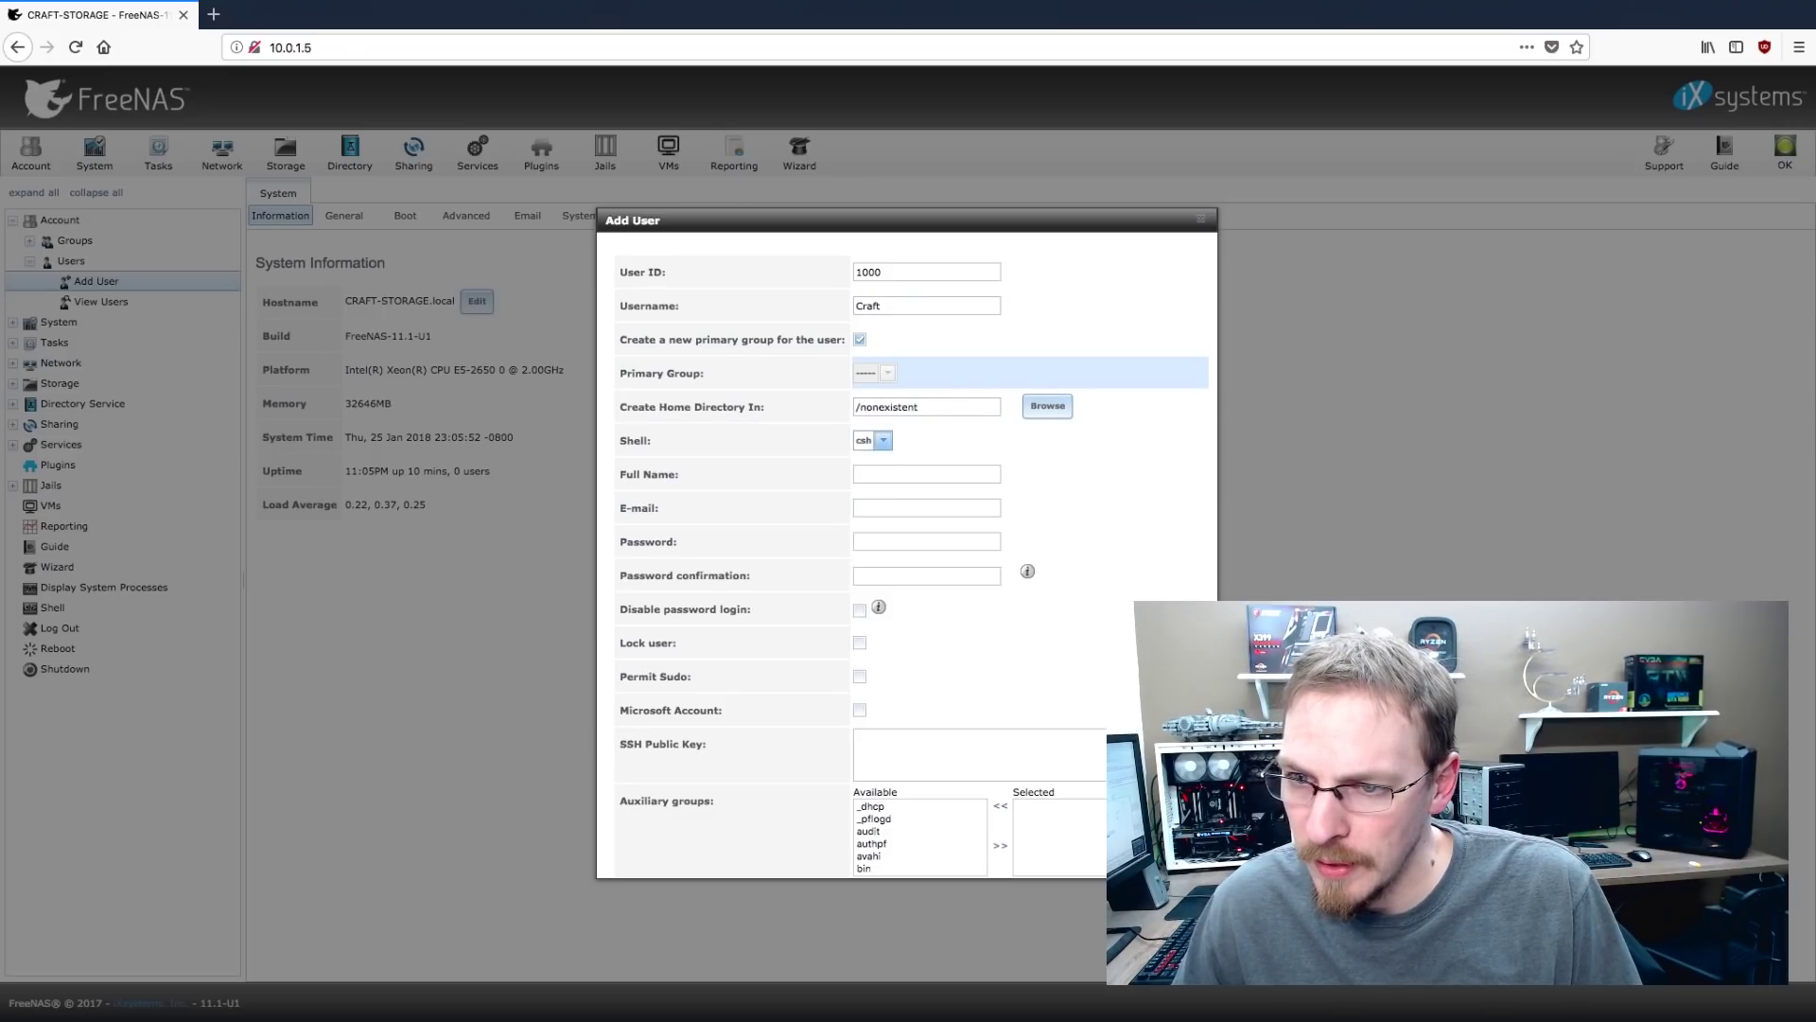
key("Tab")
type("Craft")
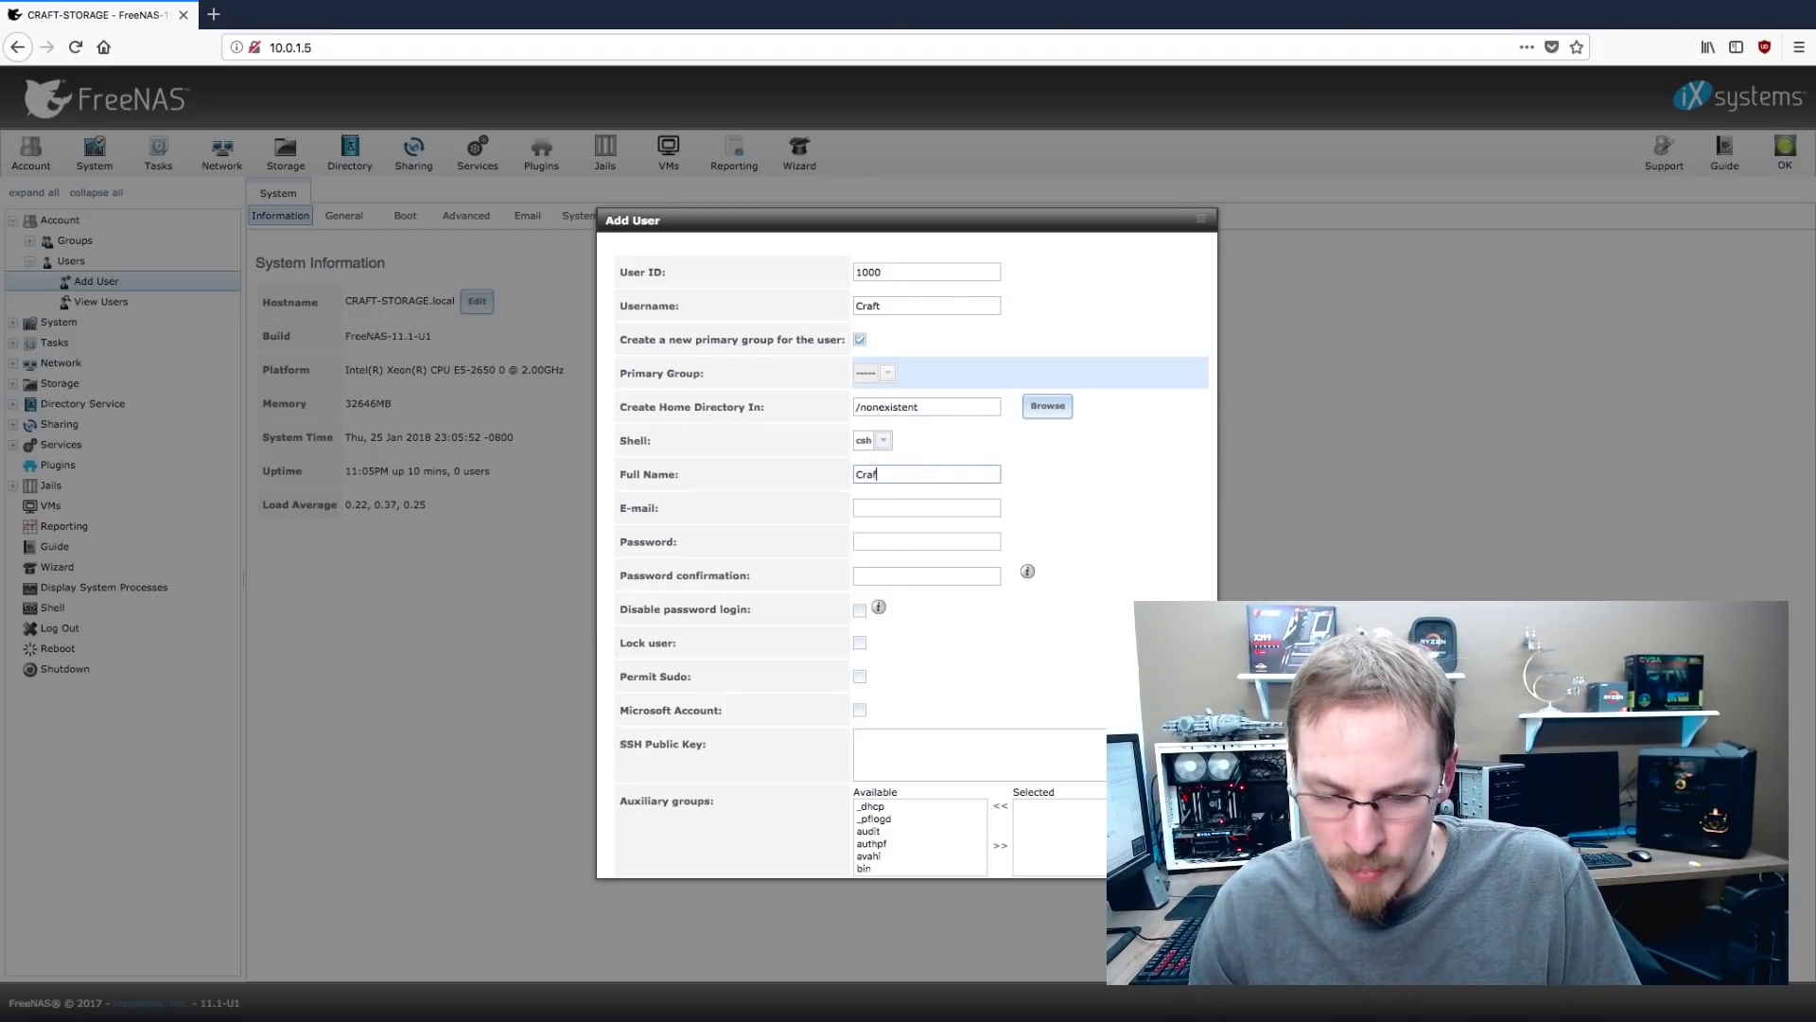
key("BackSpace")
key("BackSpace")
key("BackSpace")
key("BackSpace")
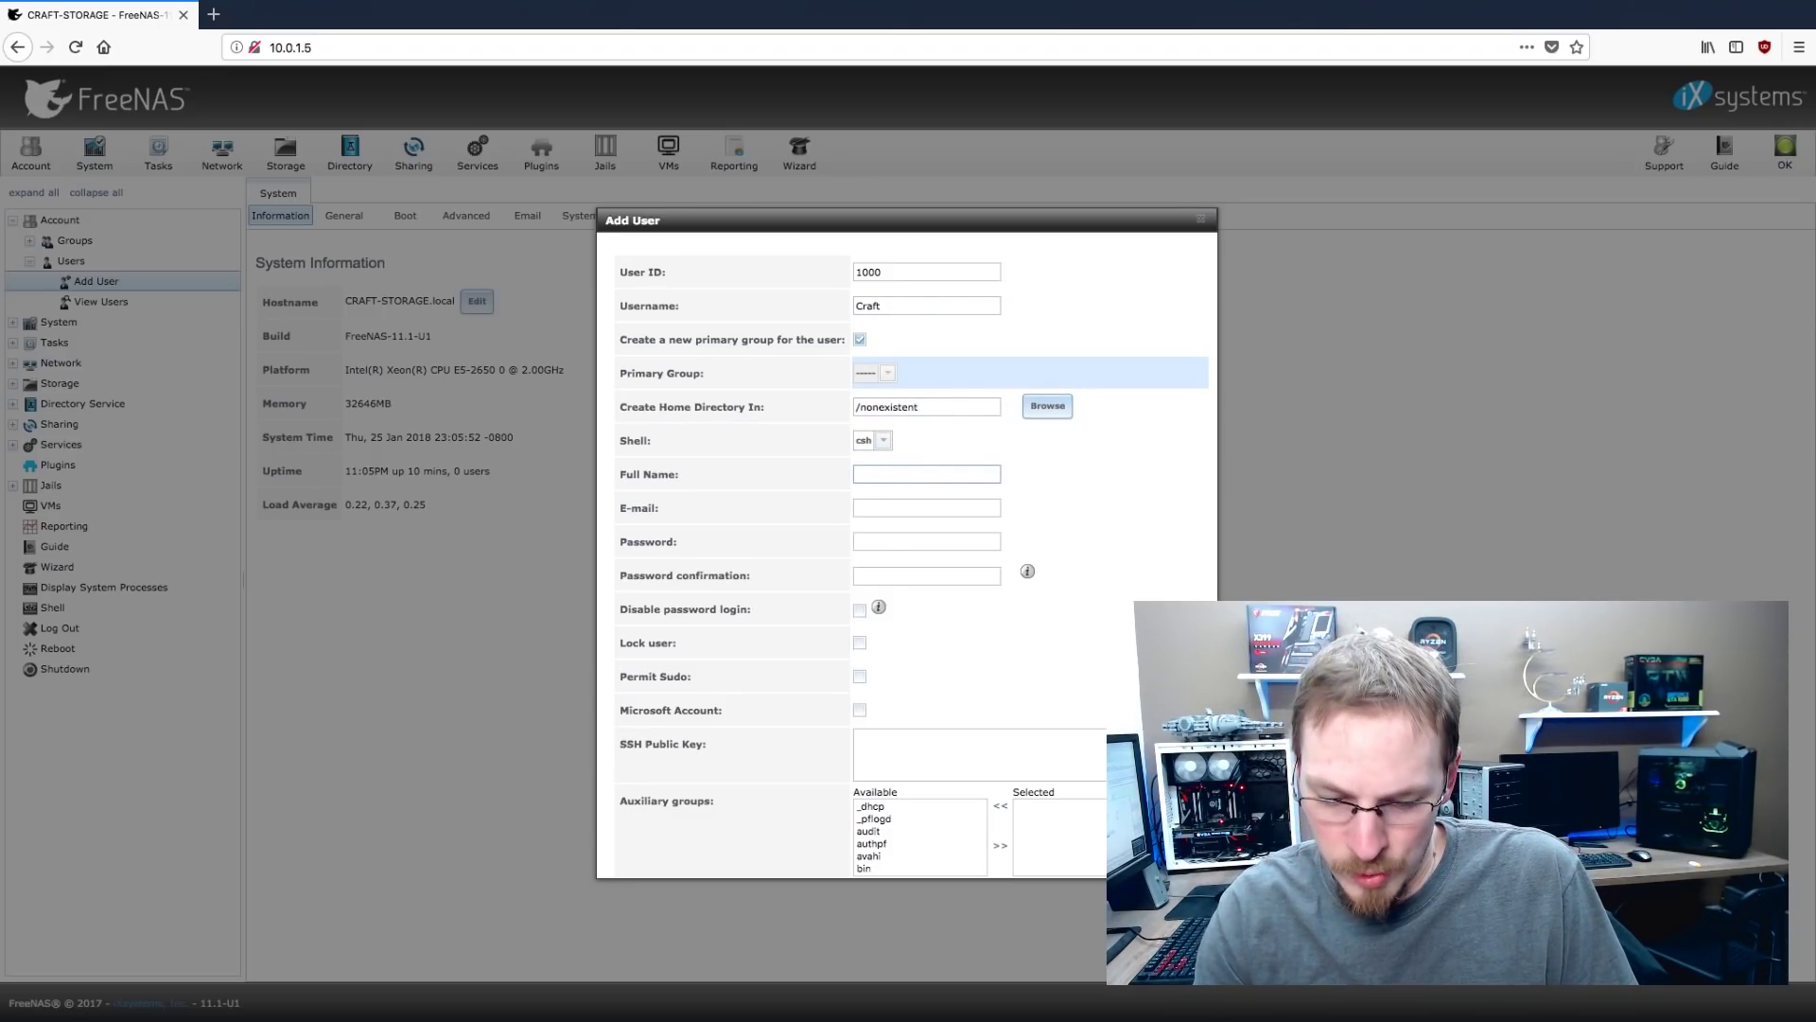
type("Jeff")
Enter and confirm the new user's password, then submit the account
key("Tab")
key("Tab")
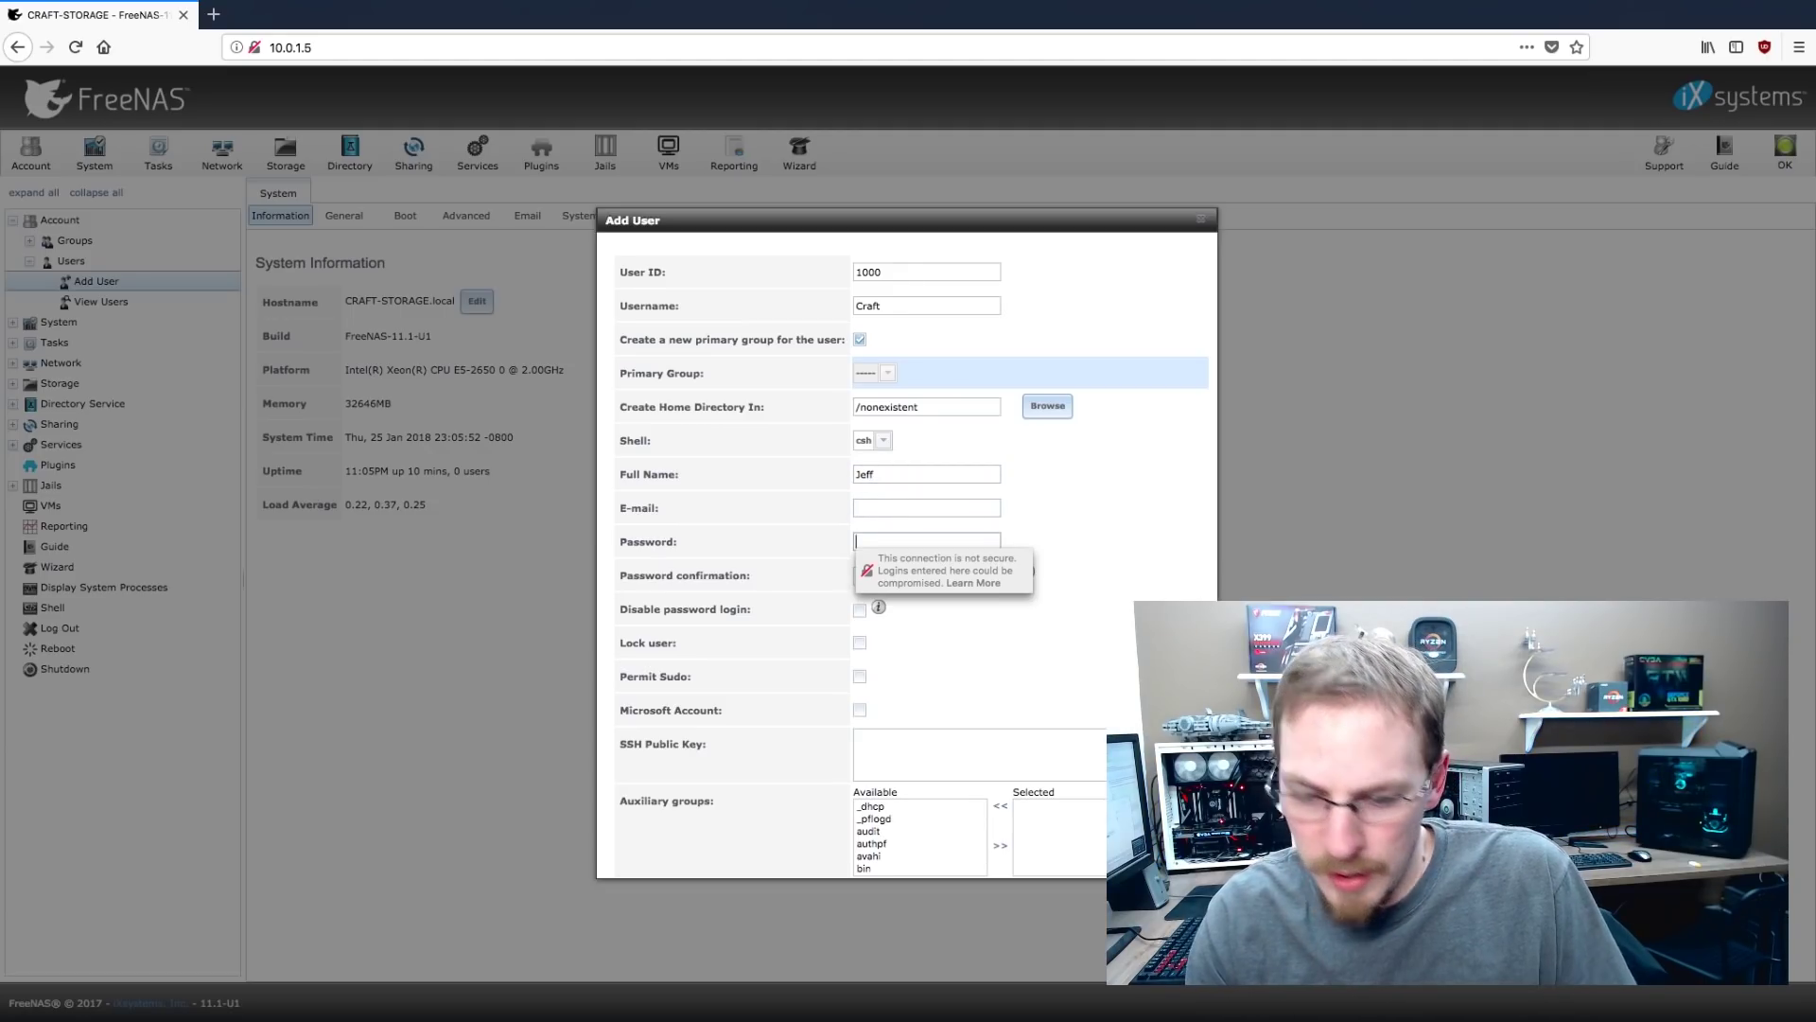
type("••••••••••••••••••")
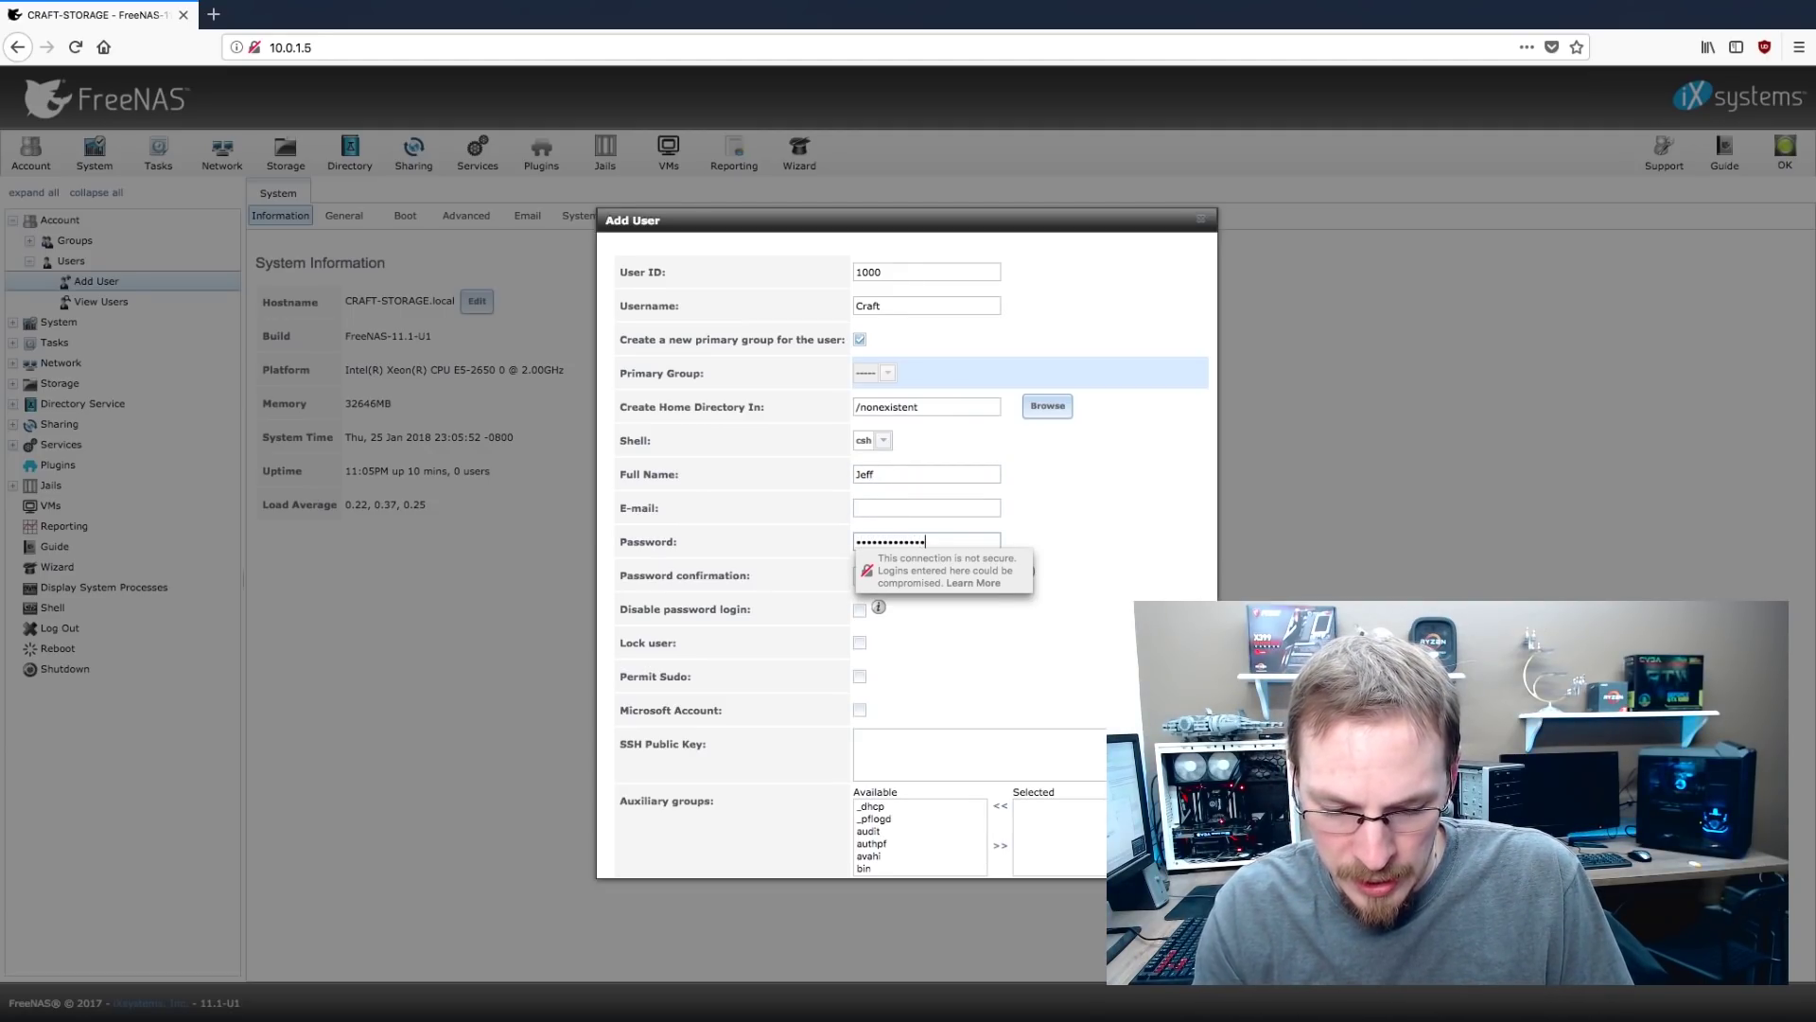
key("Tab")
type("••••••••••")
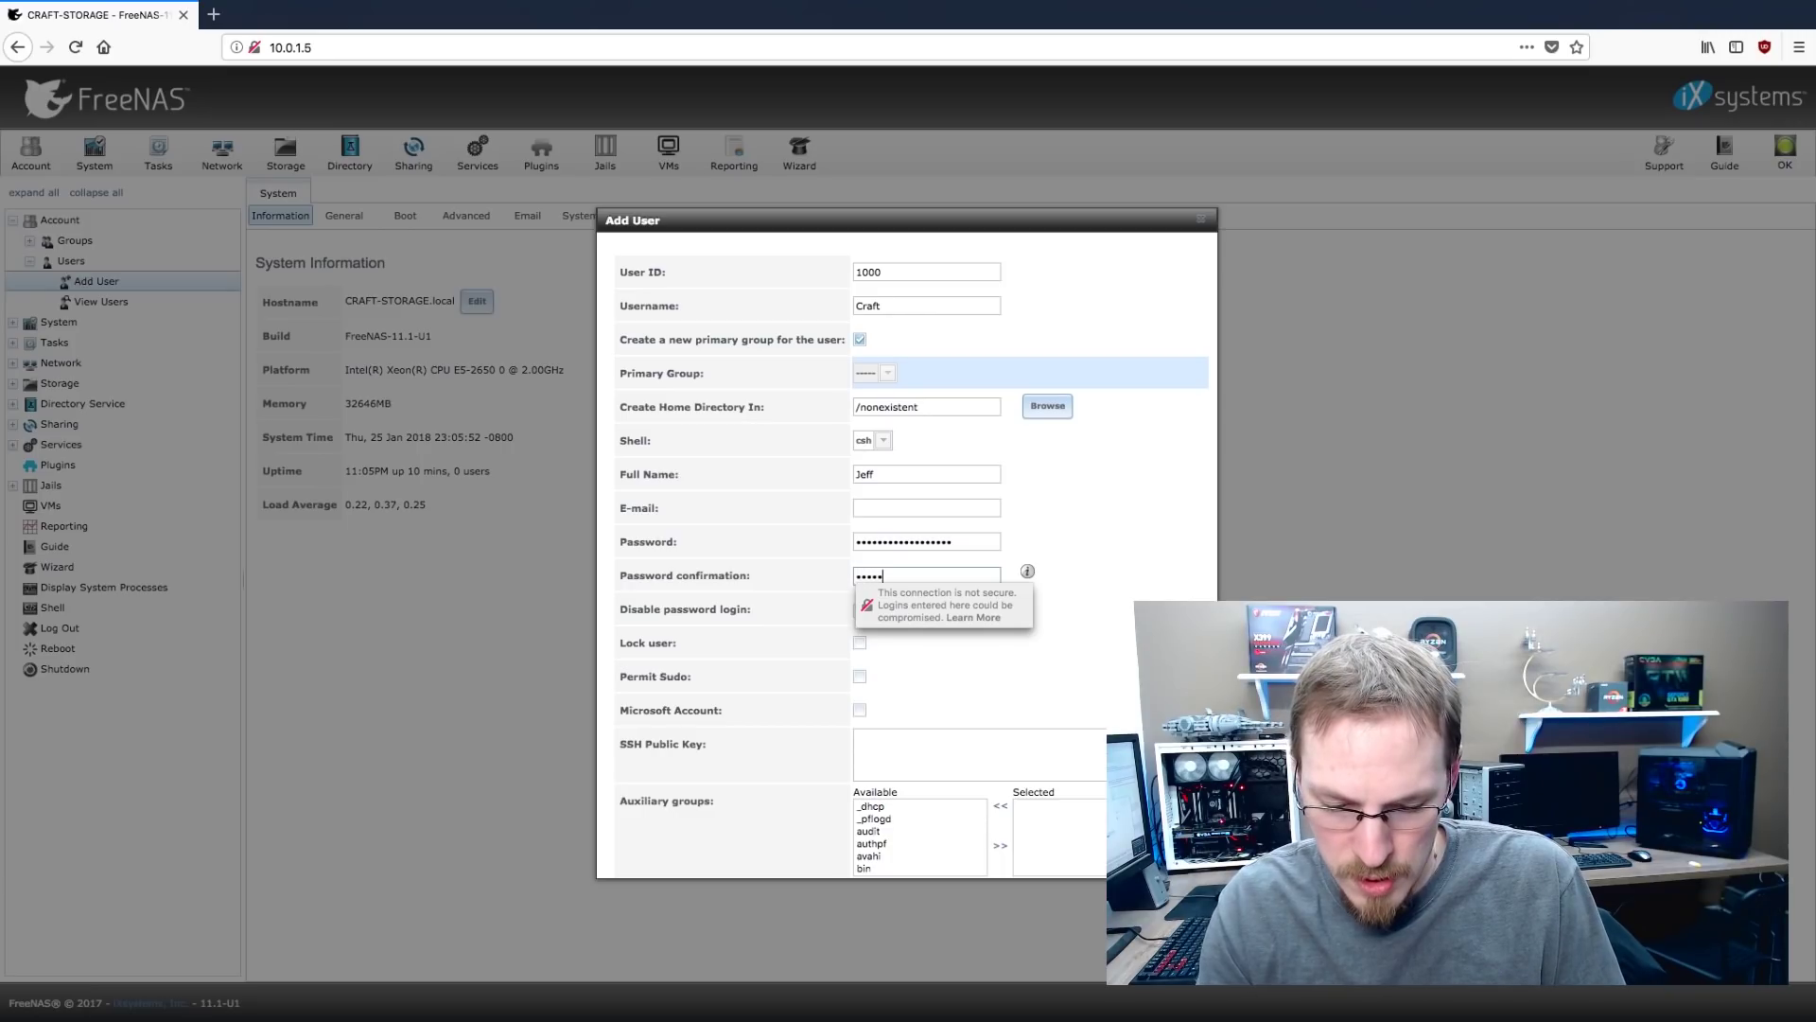
type("••••••••")
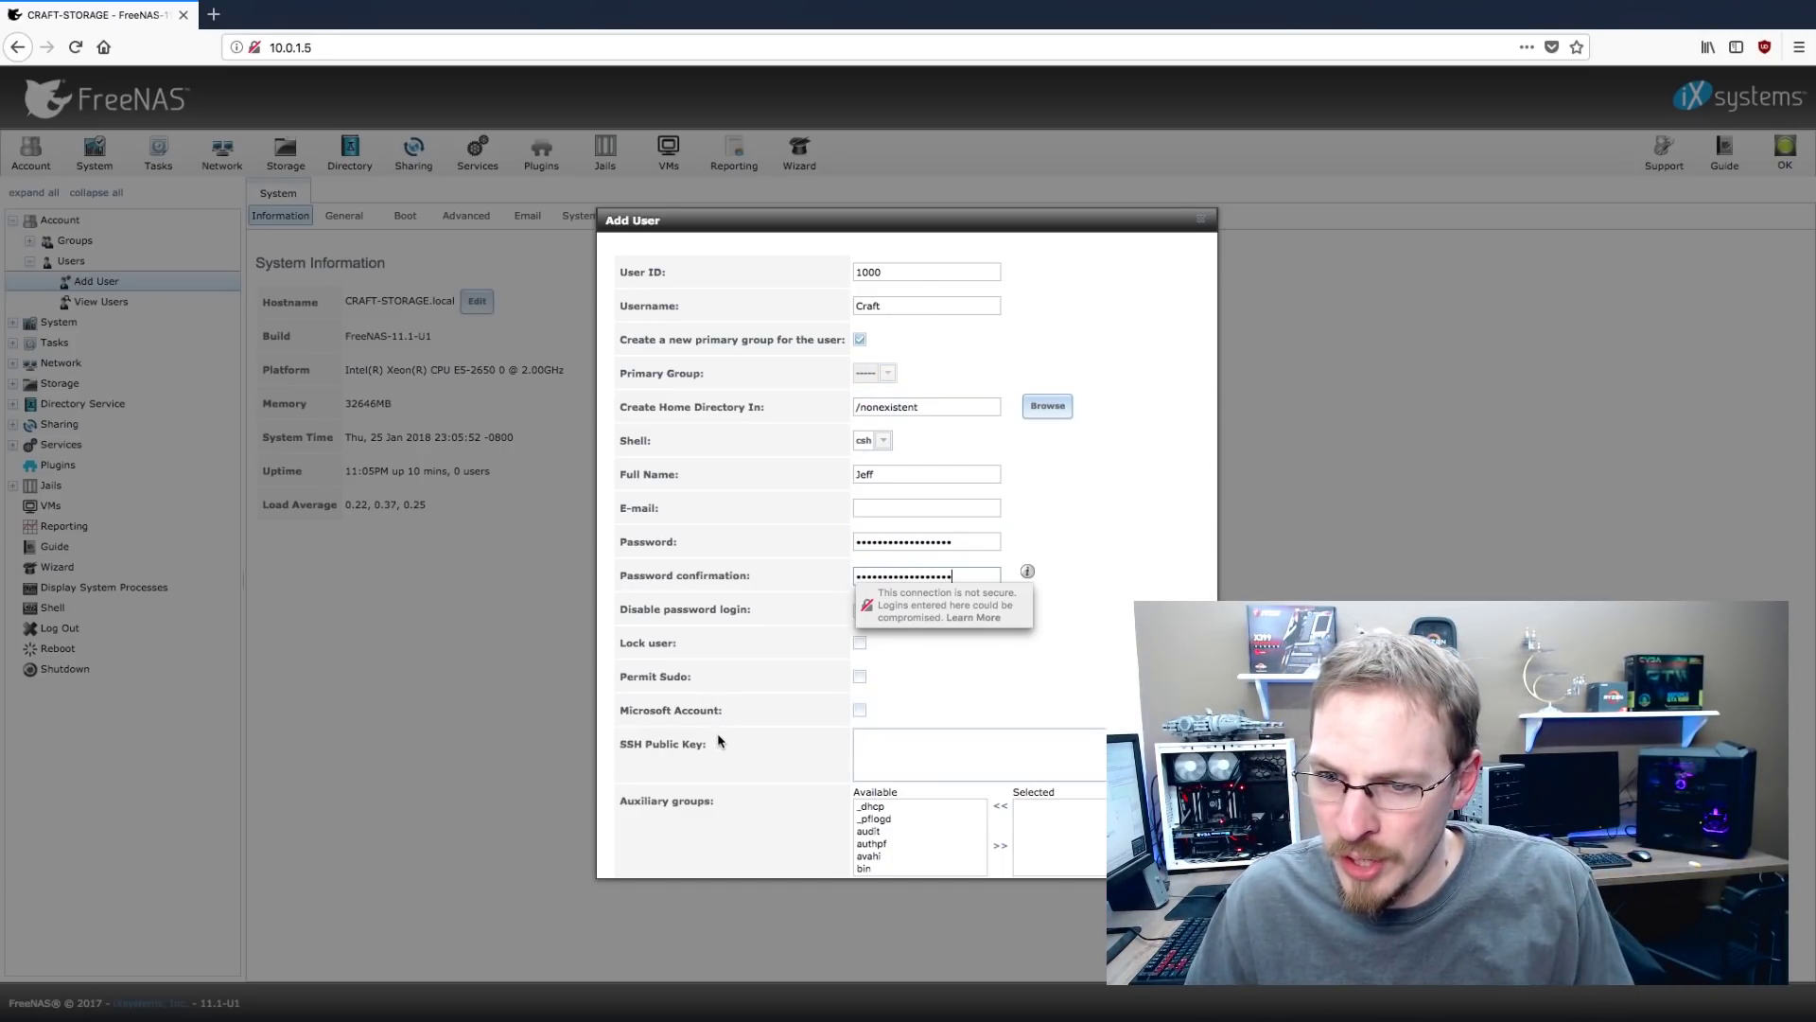
scroll(729, 743, "down", 1)
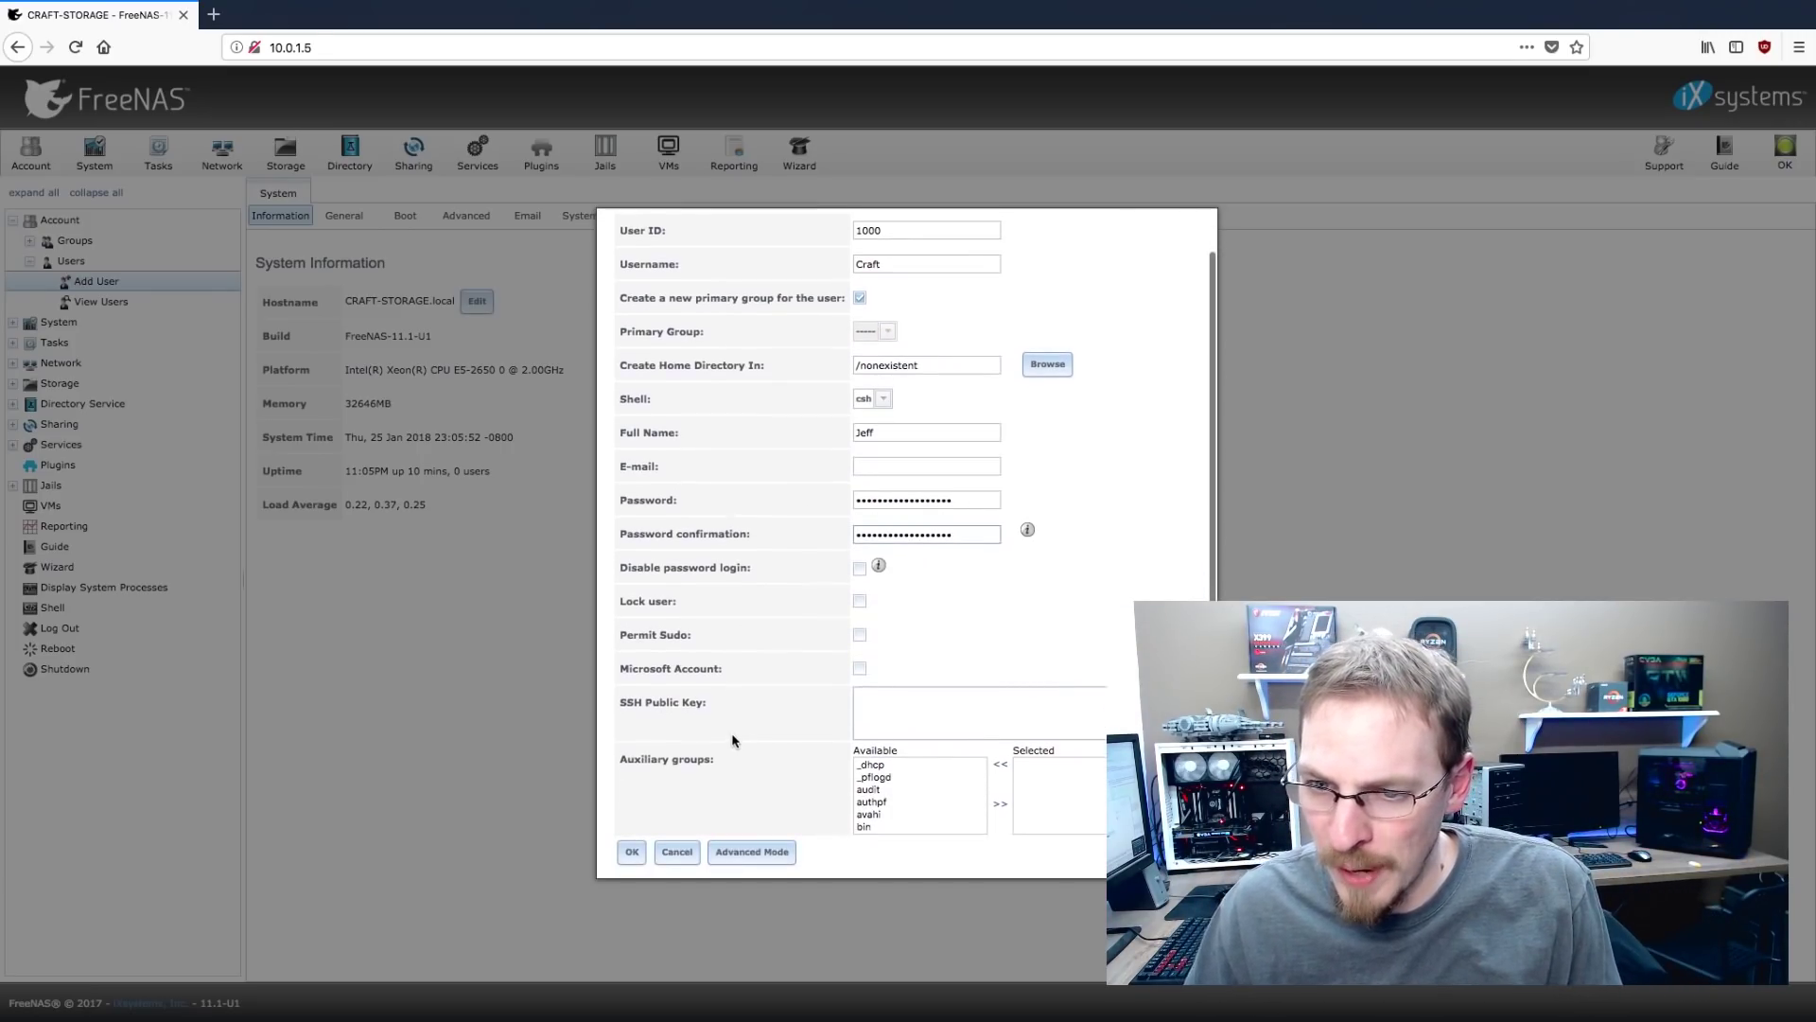
left_click(632, 854)
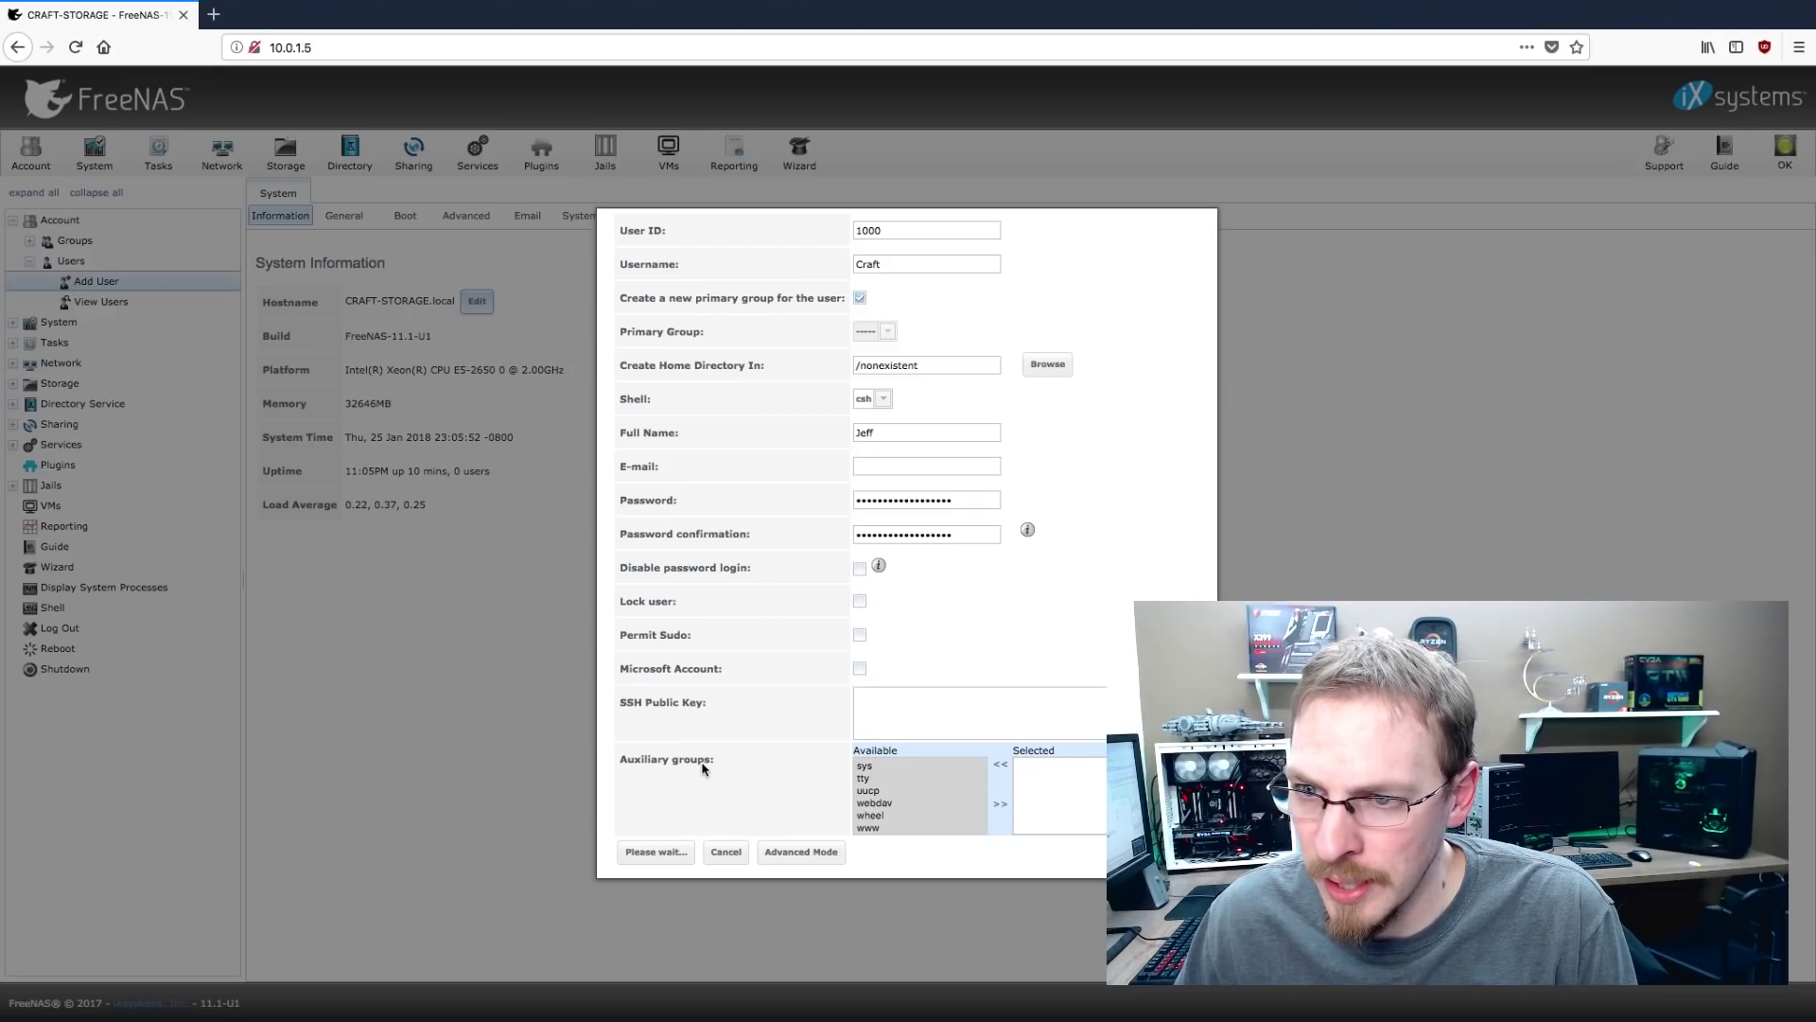
Set the new user as owner of the Storage dataset's permissions, then bring up the Windows Start menu
left_click(294, 157)
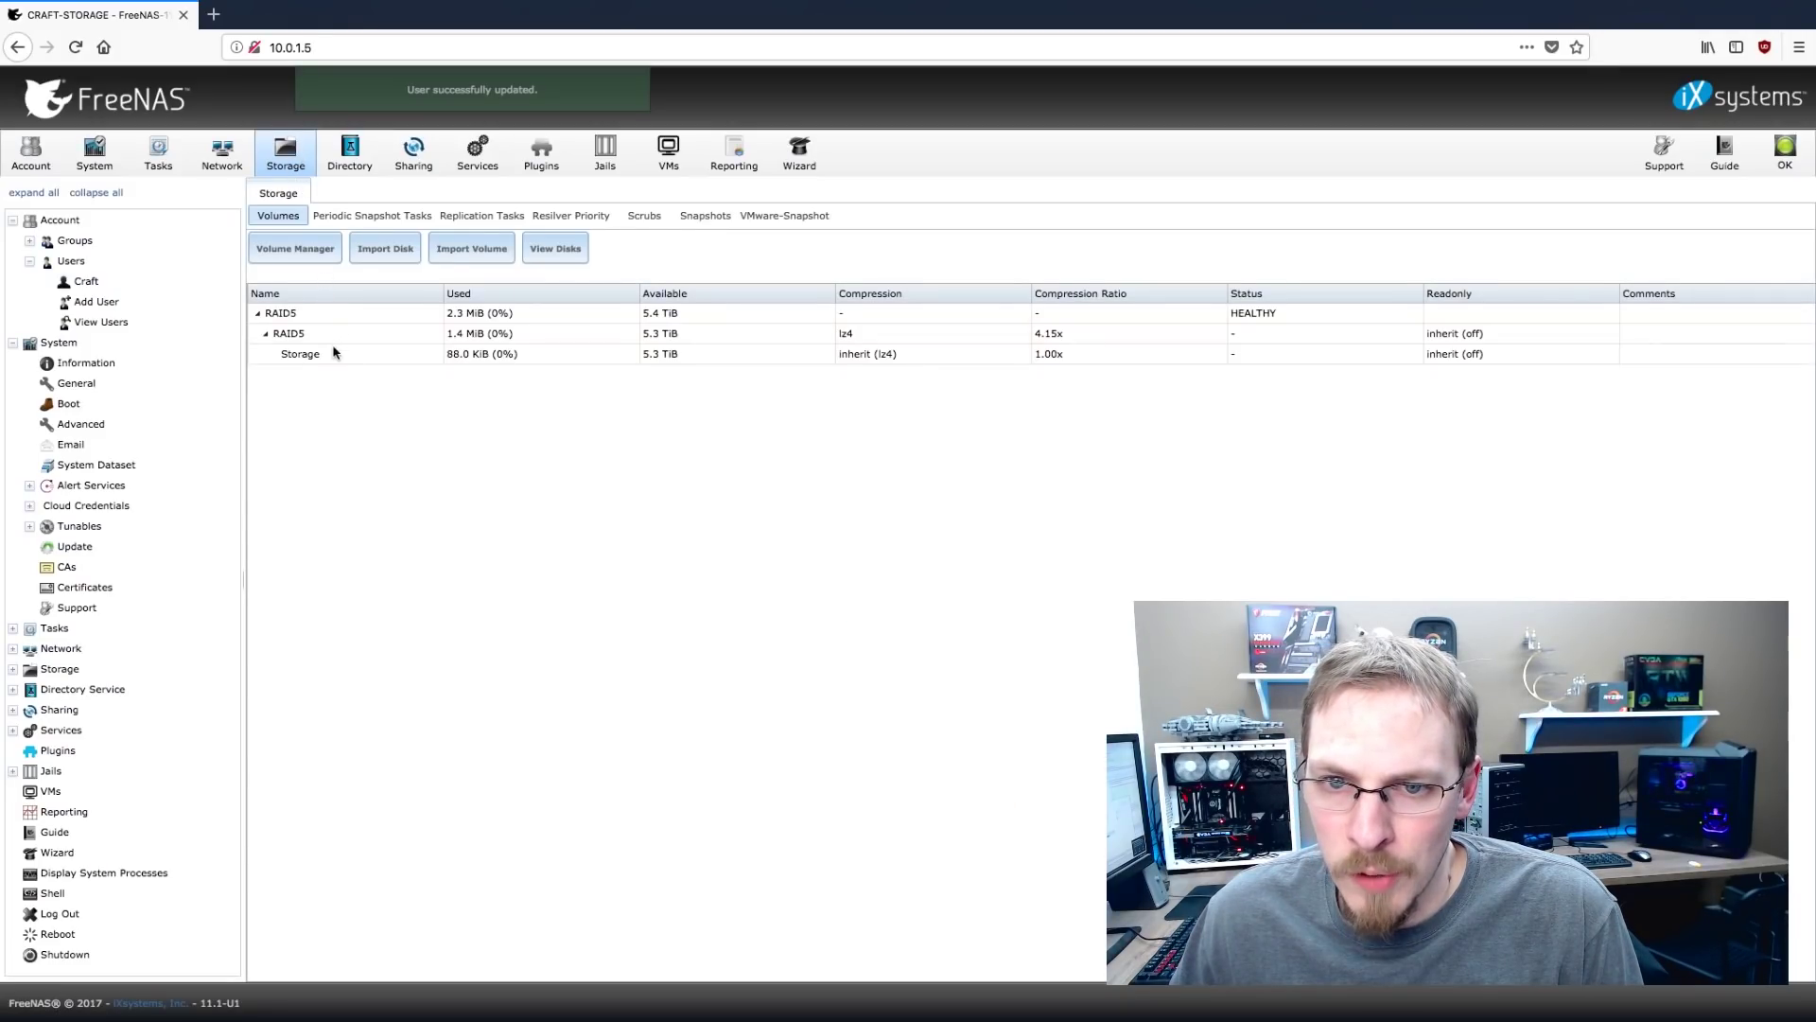
left_click(317, 357)
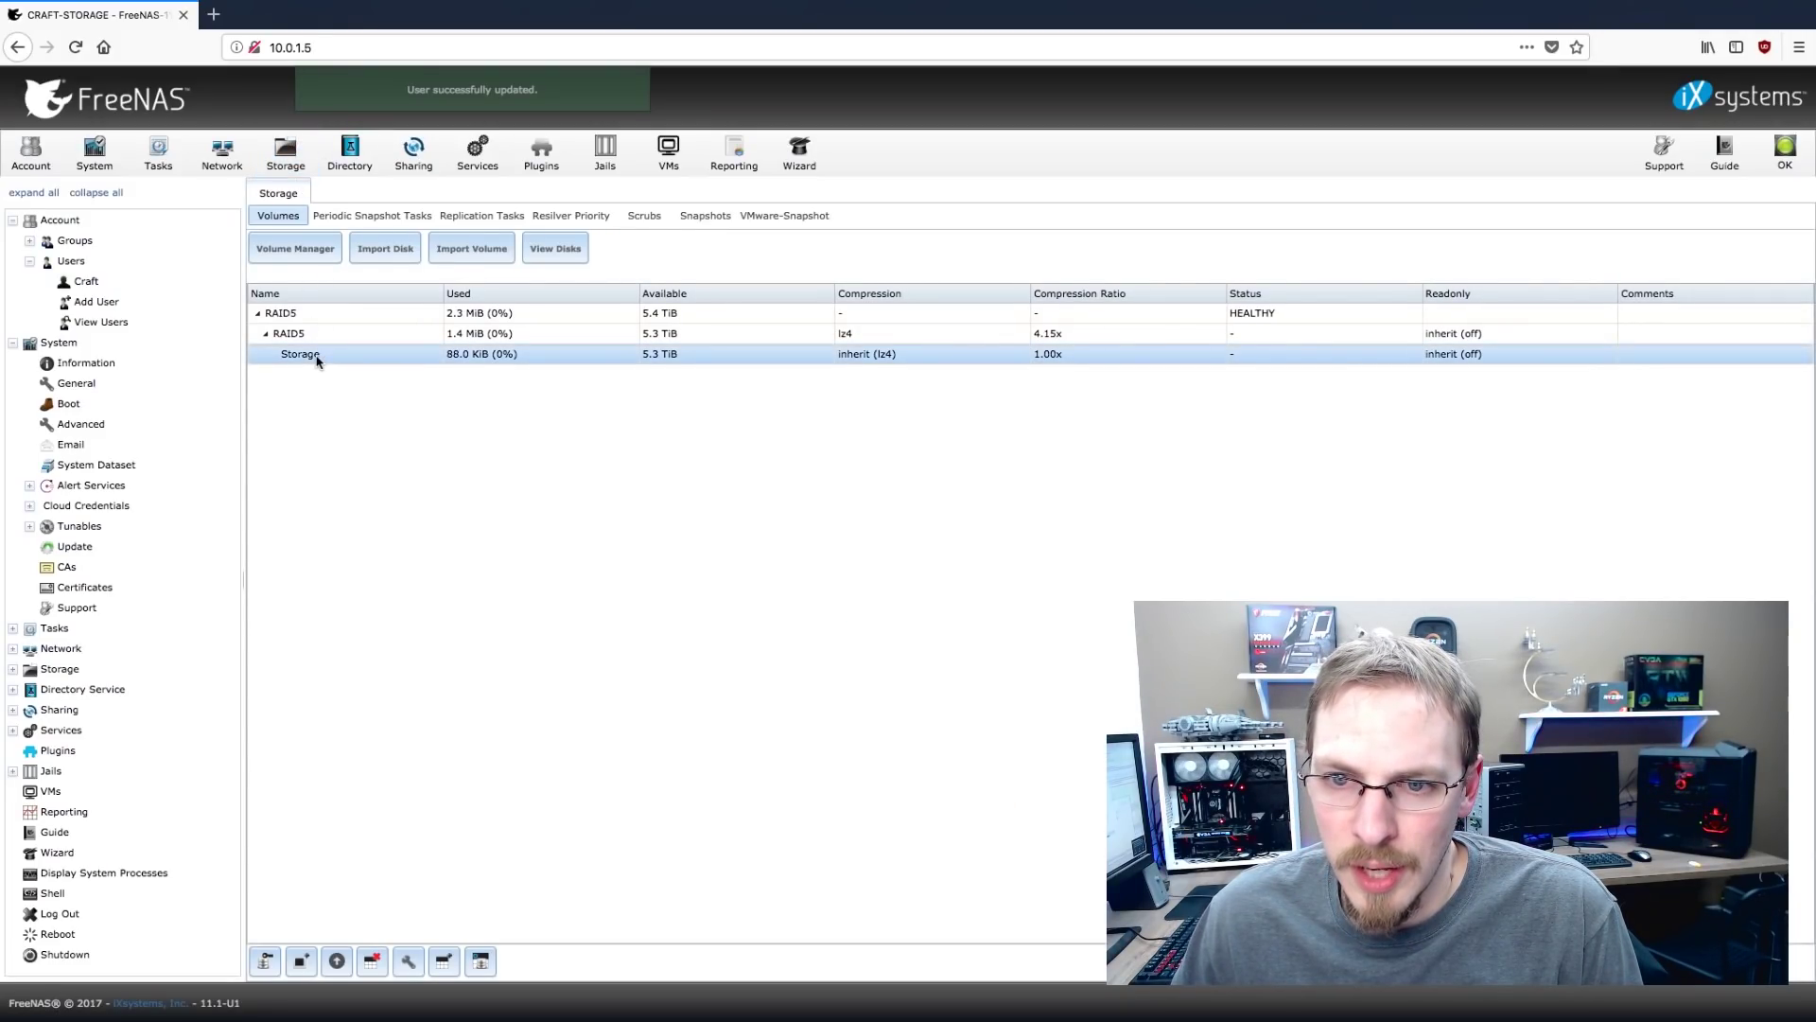
left_click(265, 961)
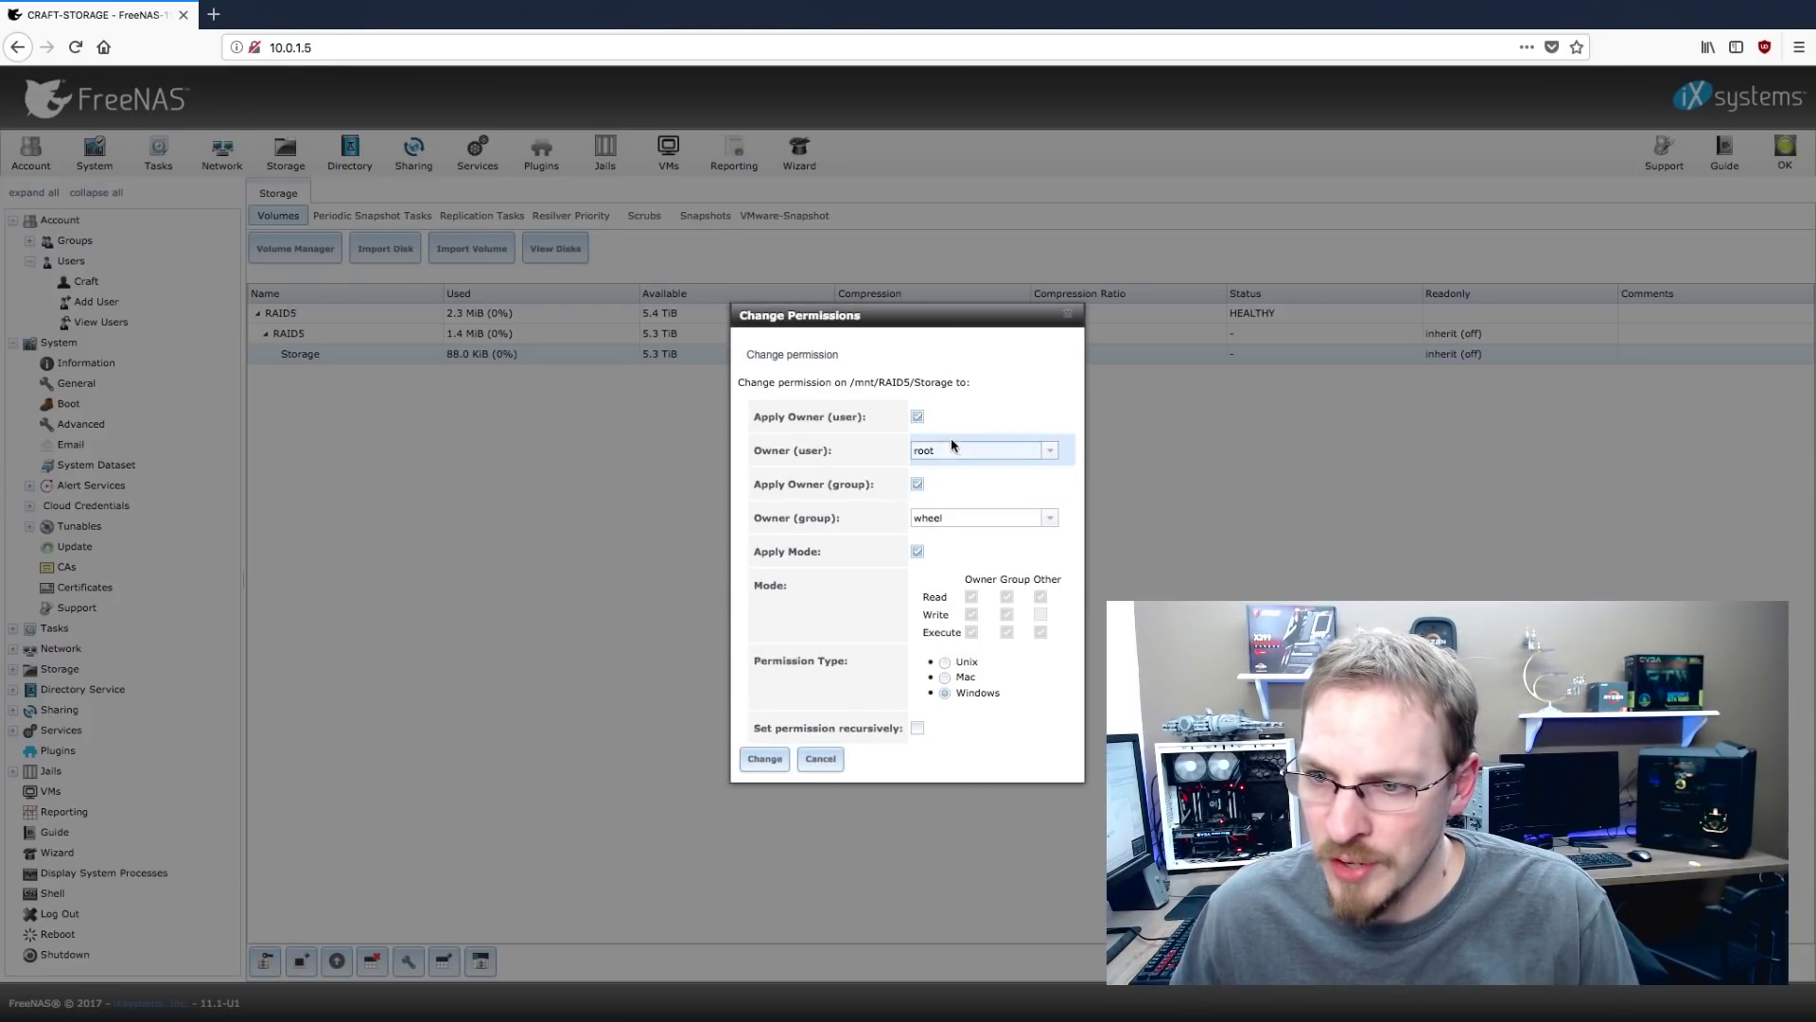
left_click(1048, 451)
left_click(961, 473)
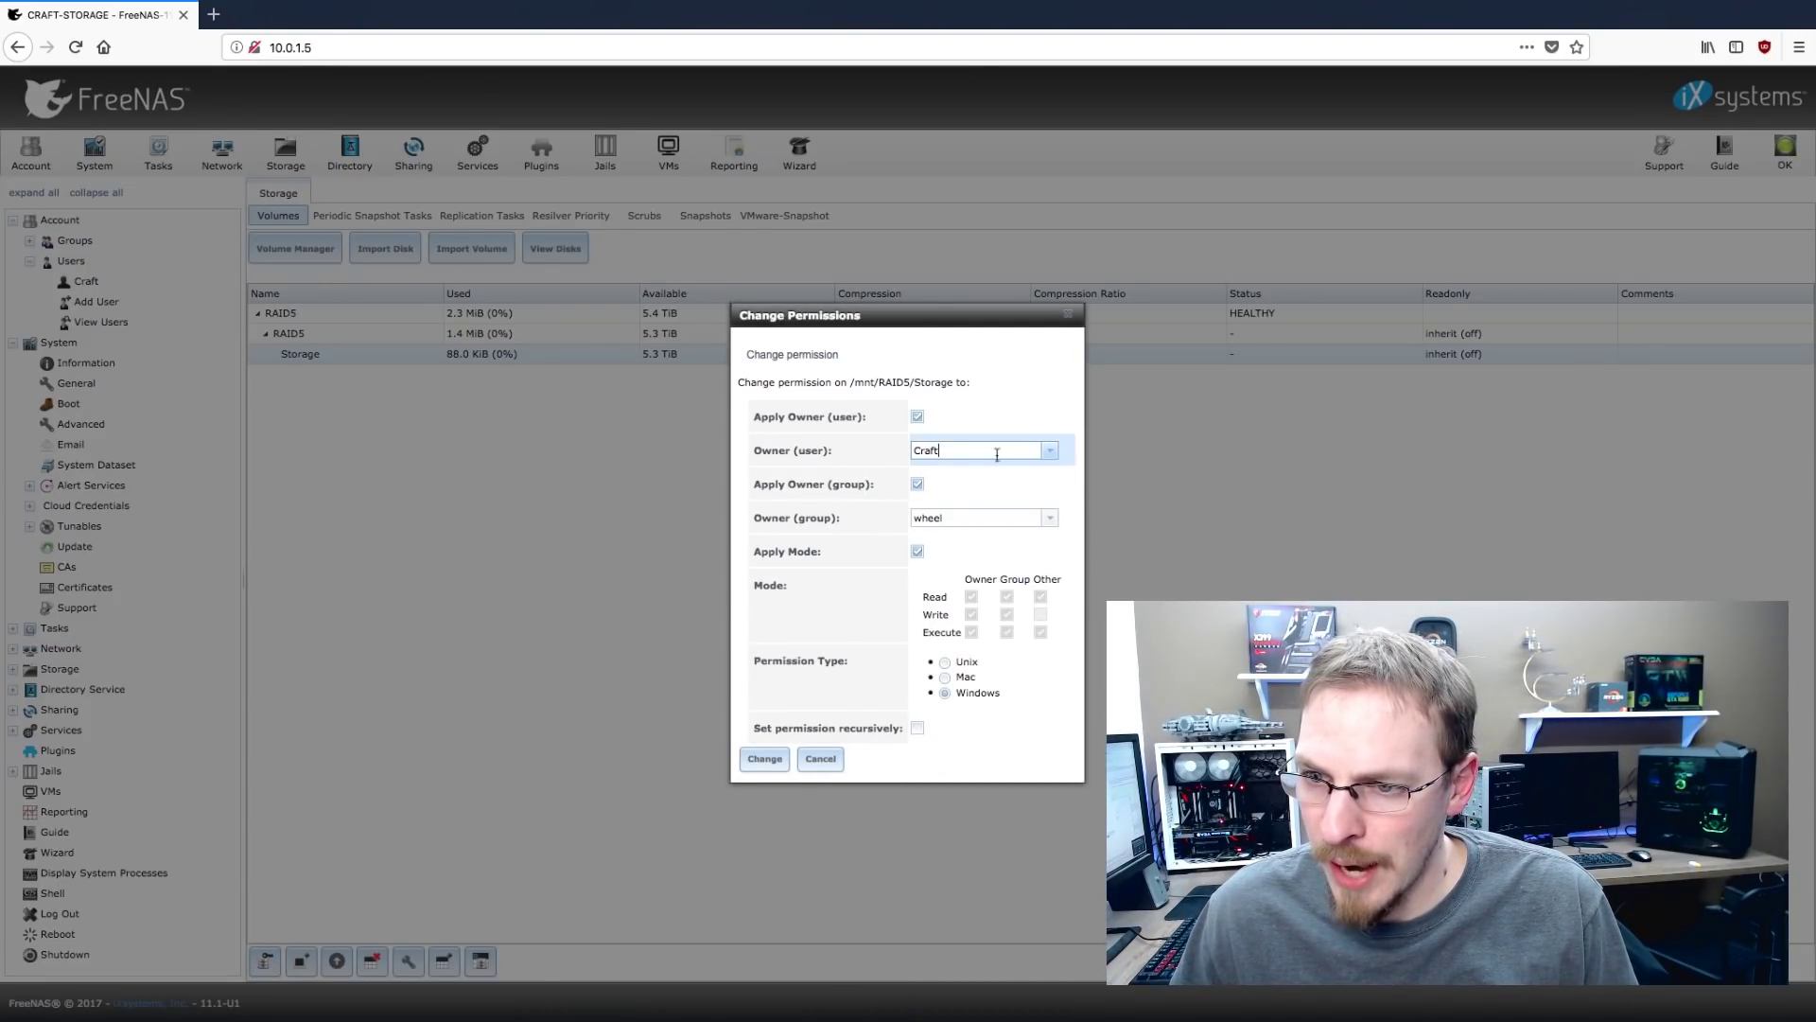
left_click(775, 765)
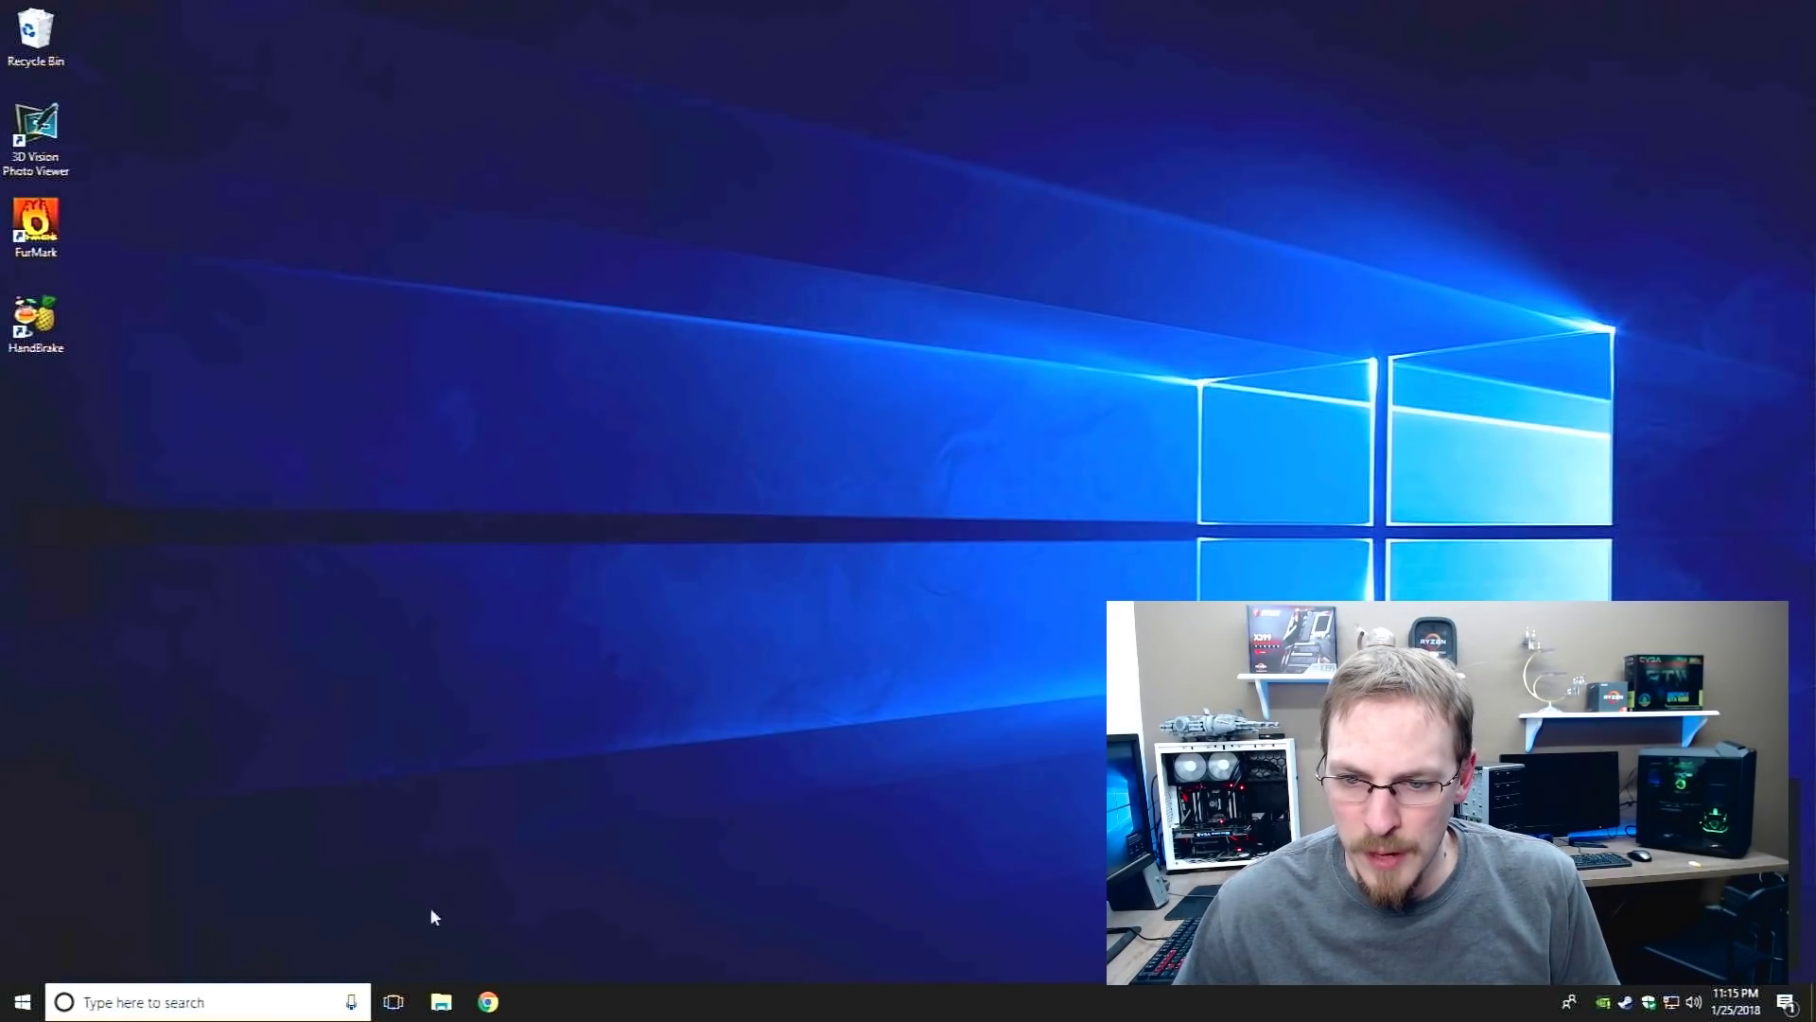
left_click(23, 1003)
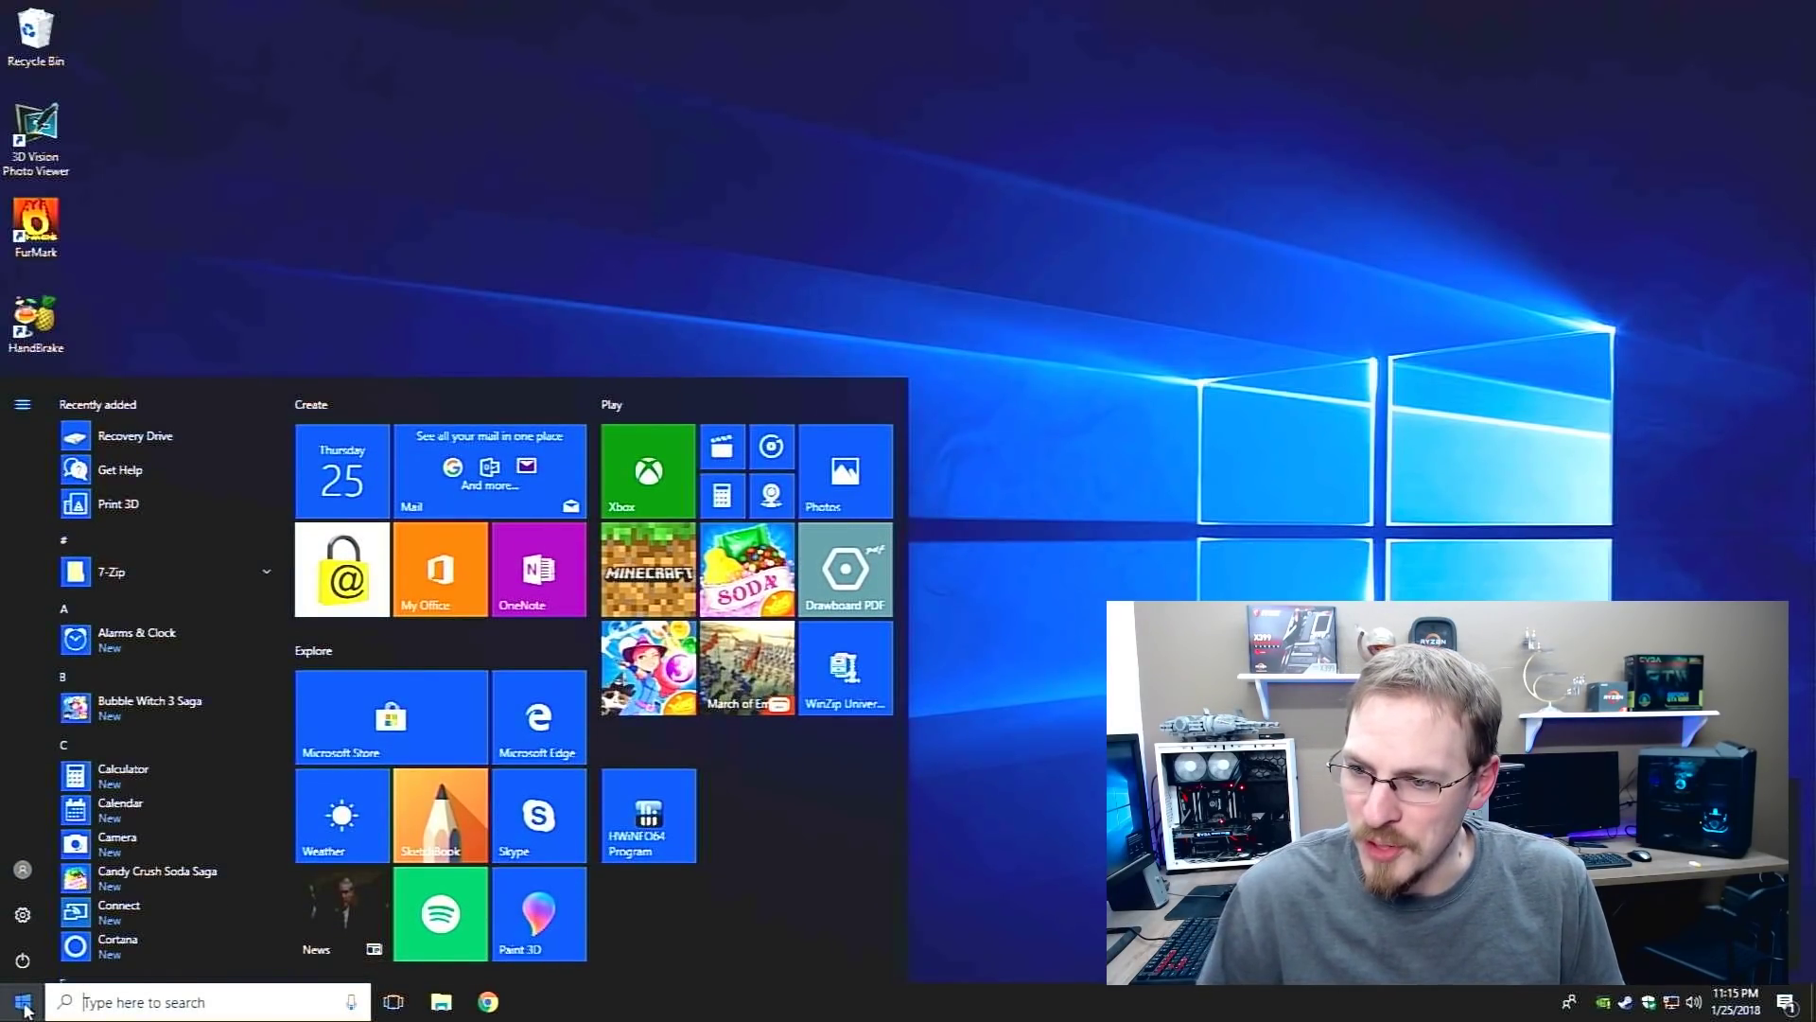
Launch Command Prompt via cmd and ping the NAS at 10.0.1.5
type("cmd")
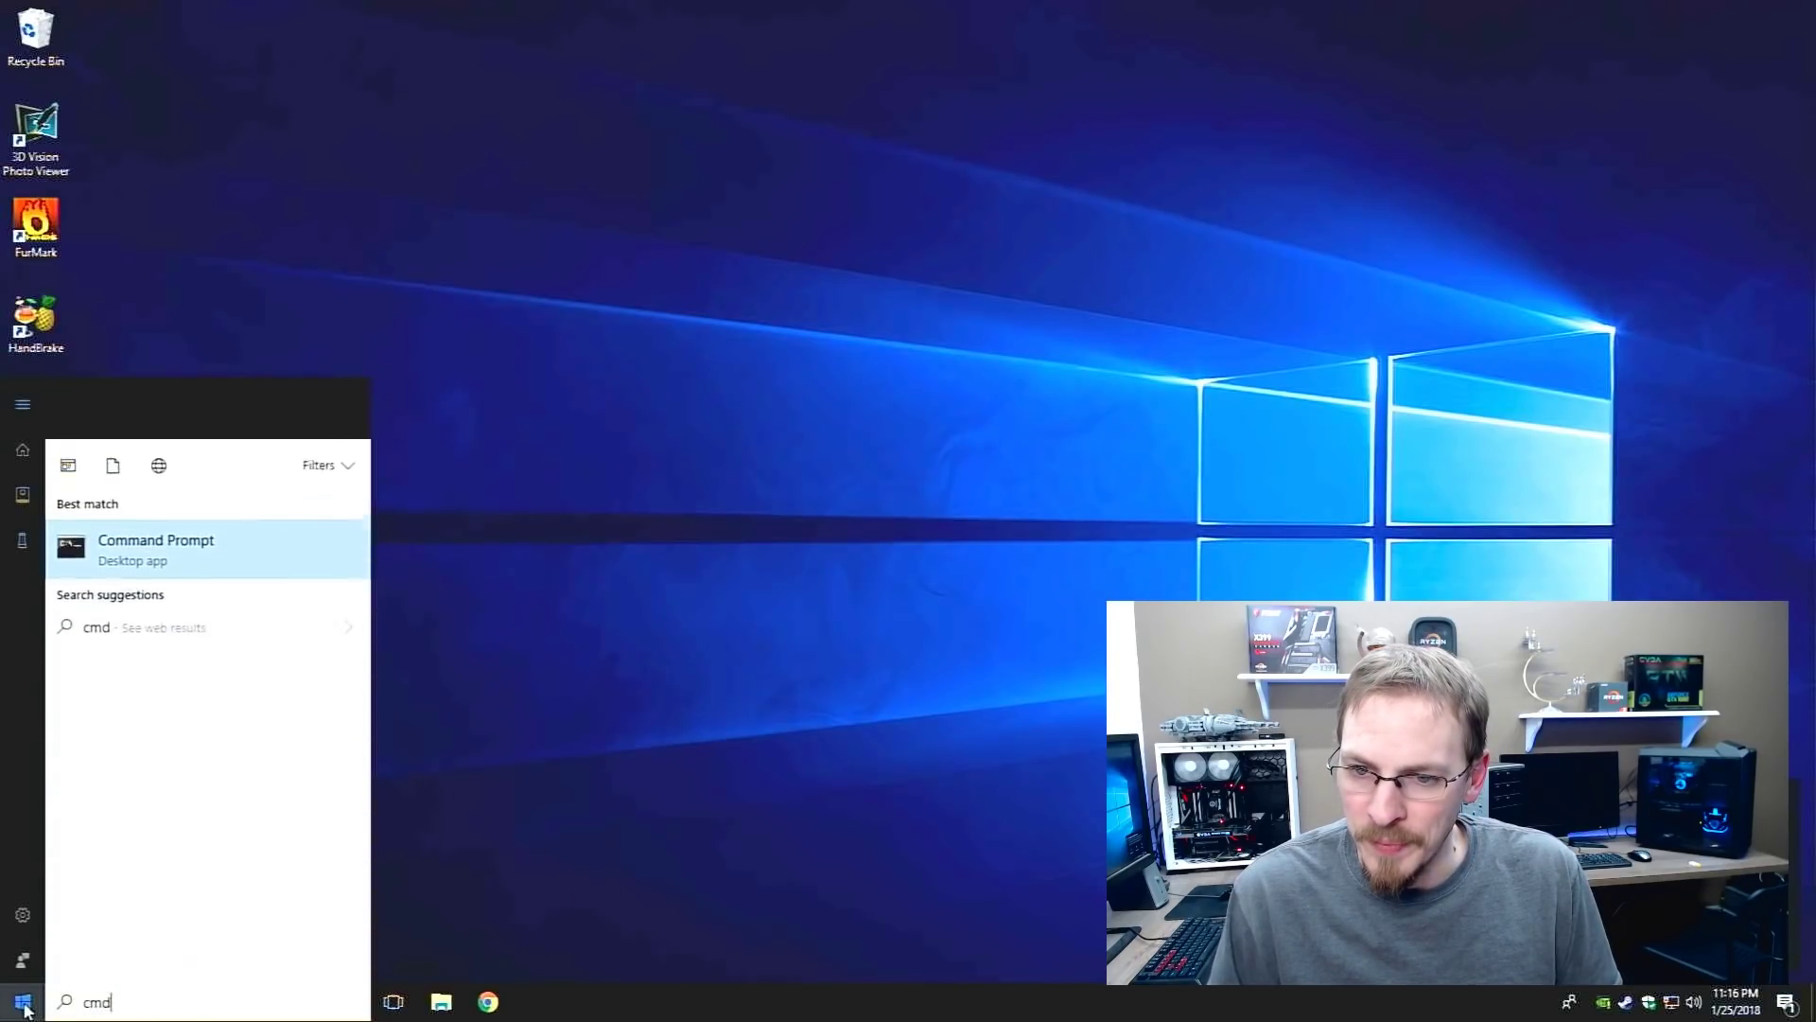
key("Return")
type("pig")
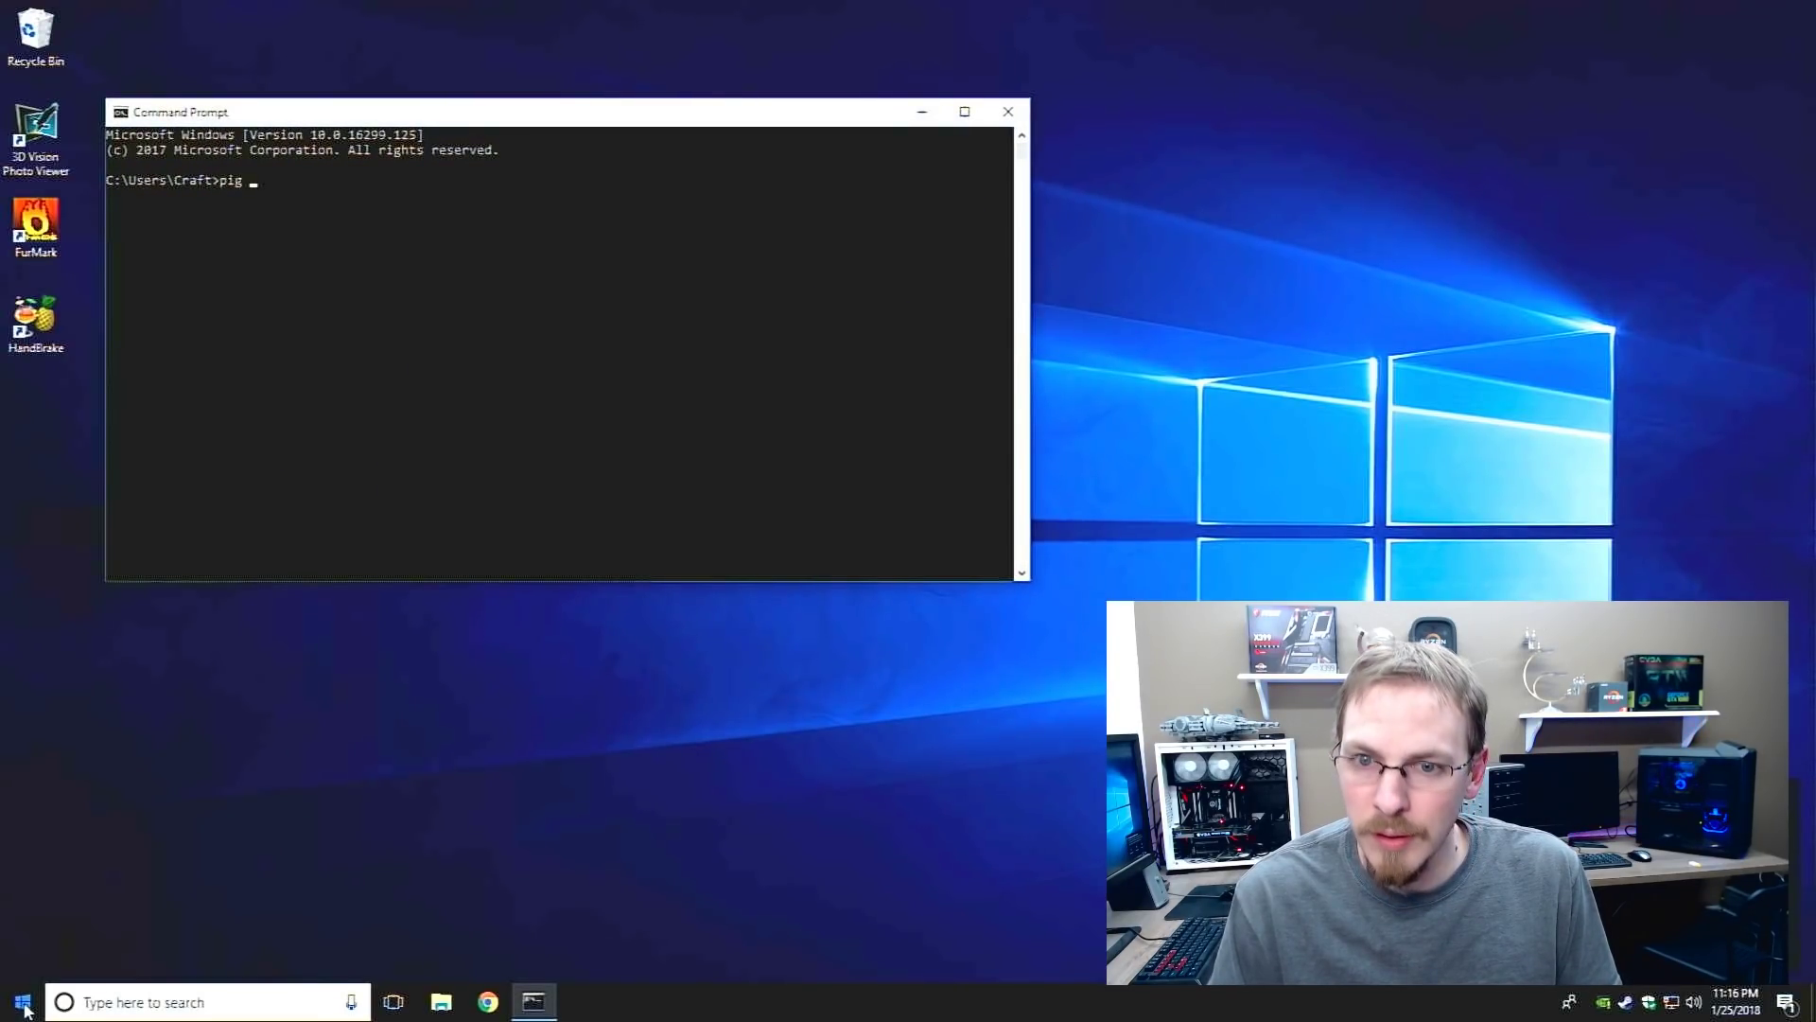
key("BackSpace")
type("ng")
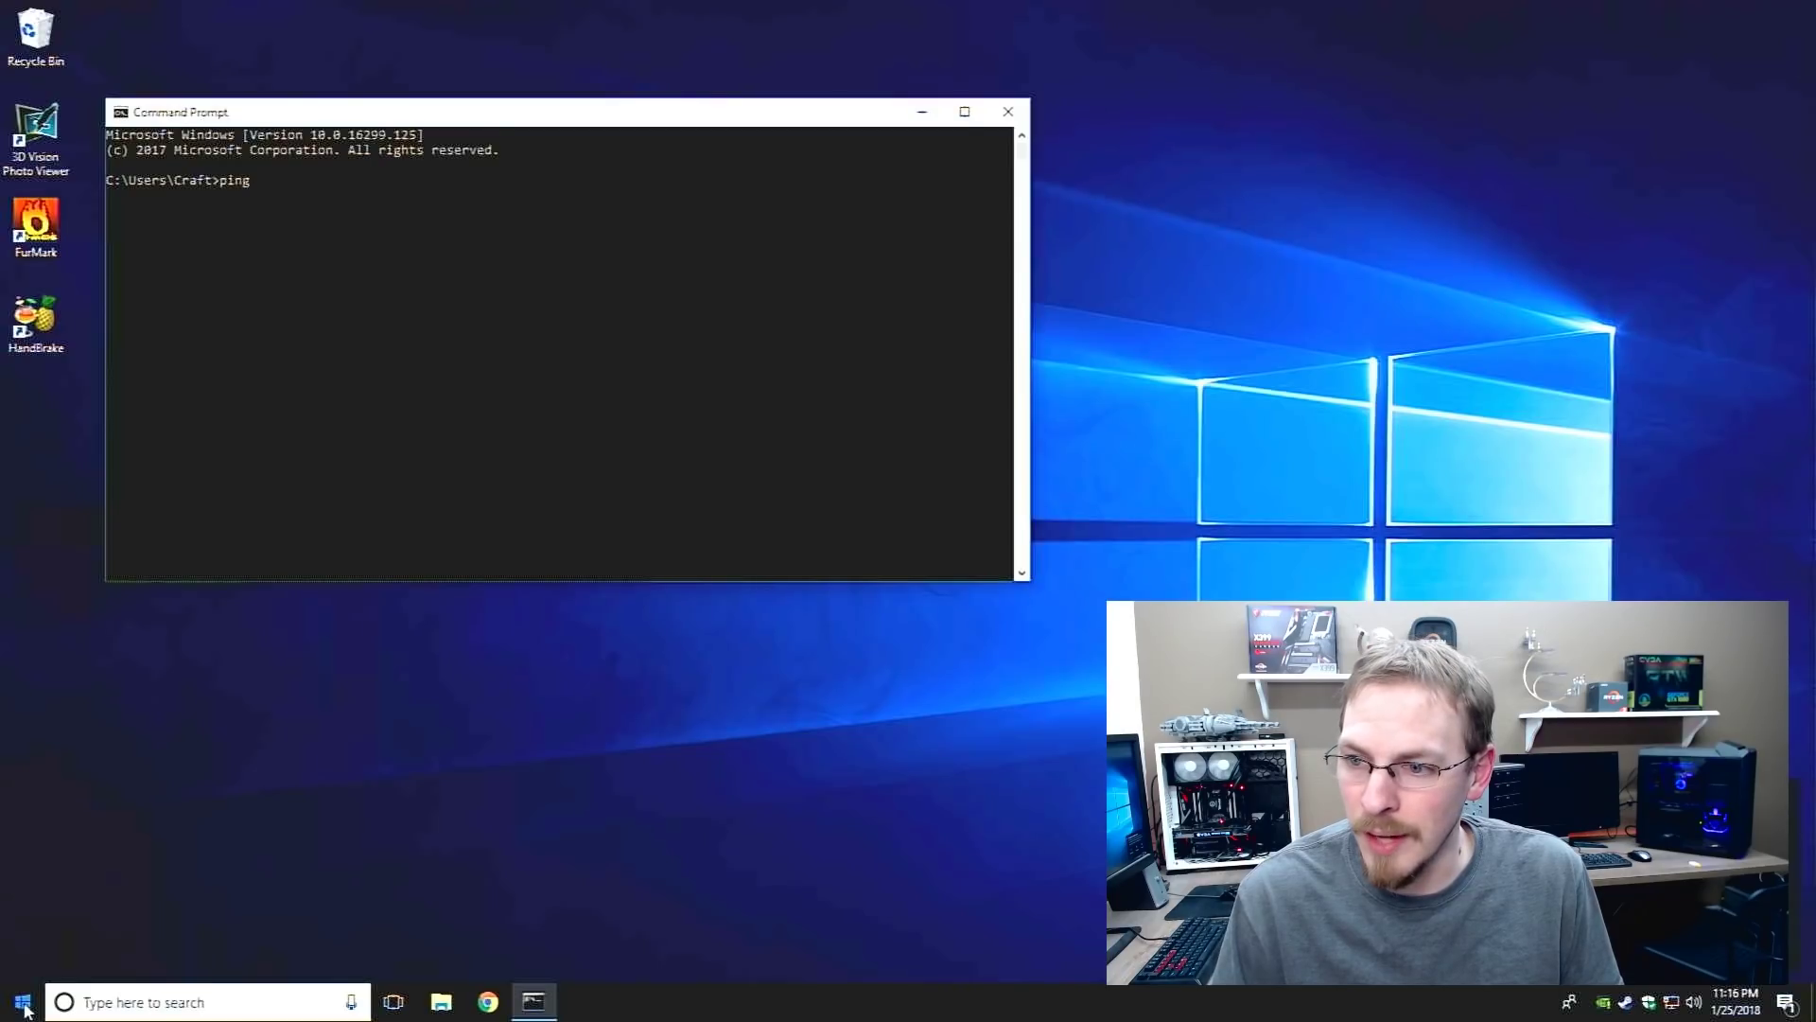
type(" 10.")
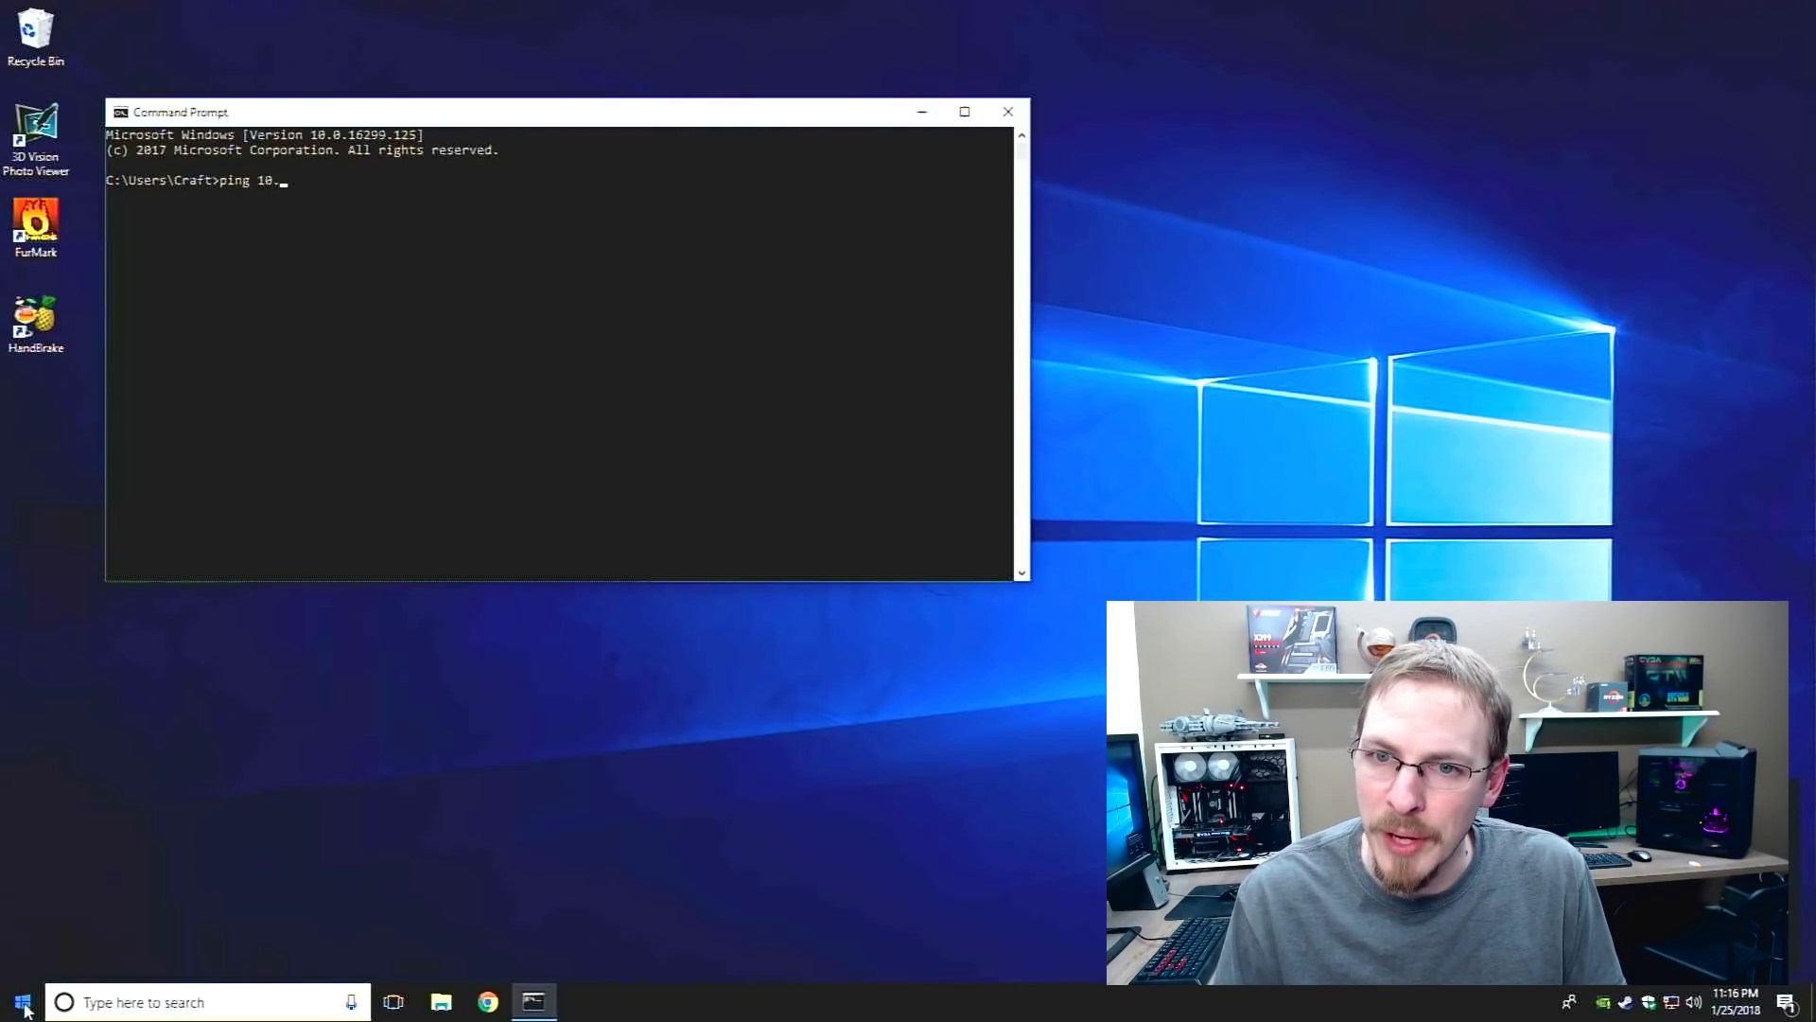
type("0.1.5")
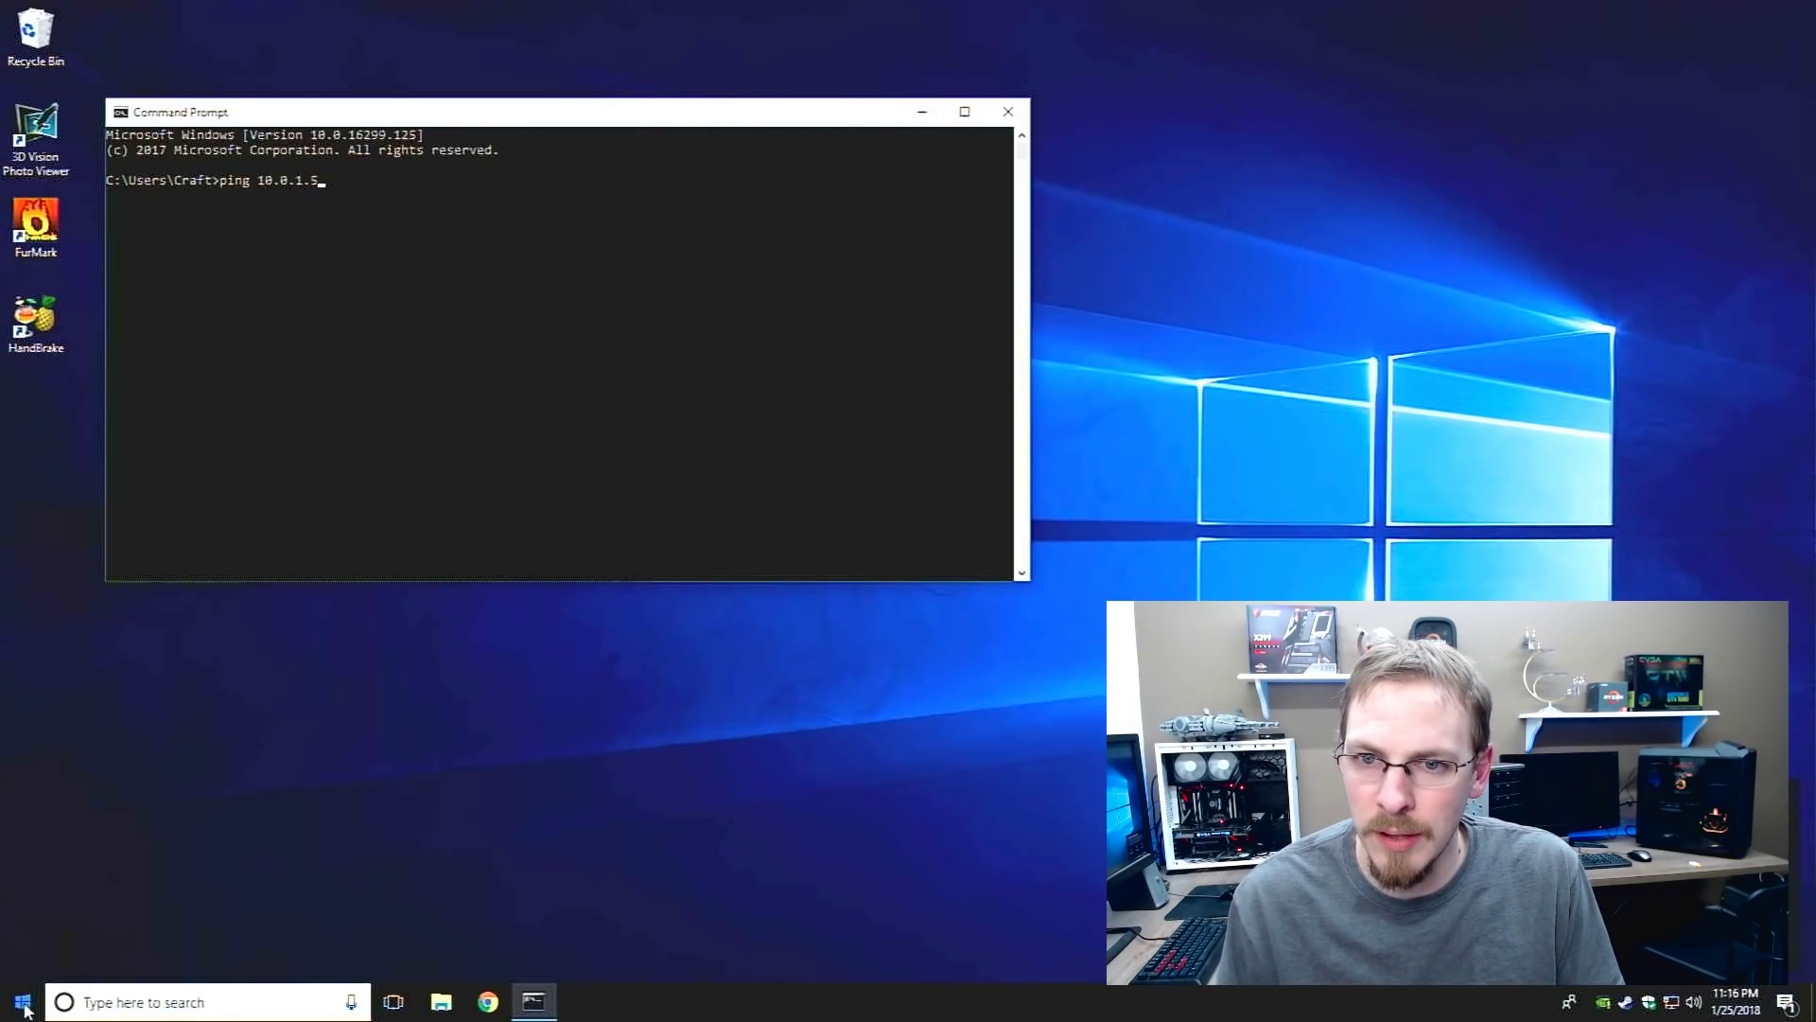
key("Return")
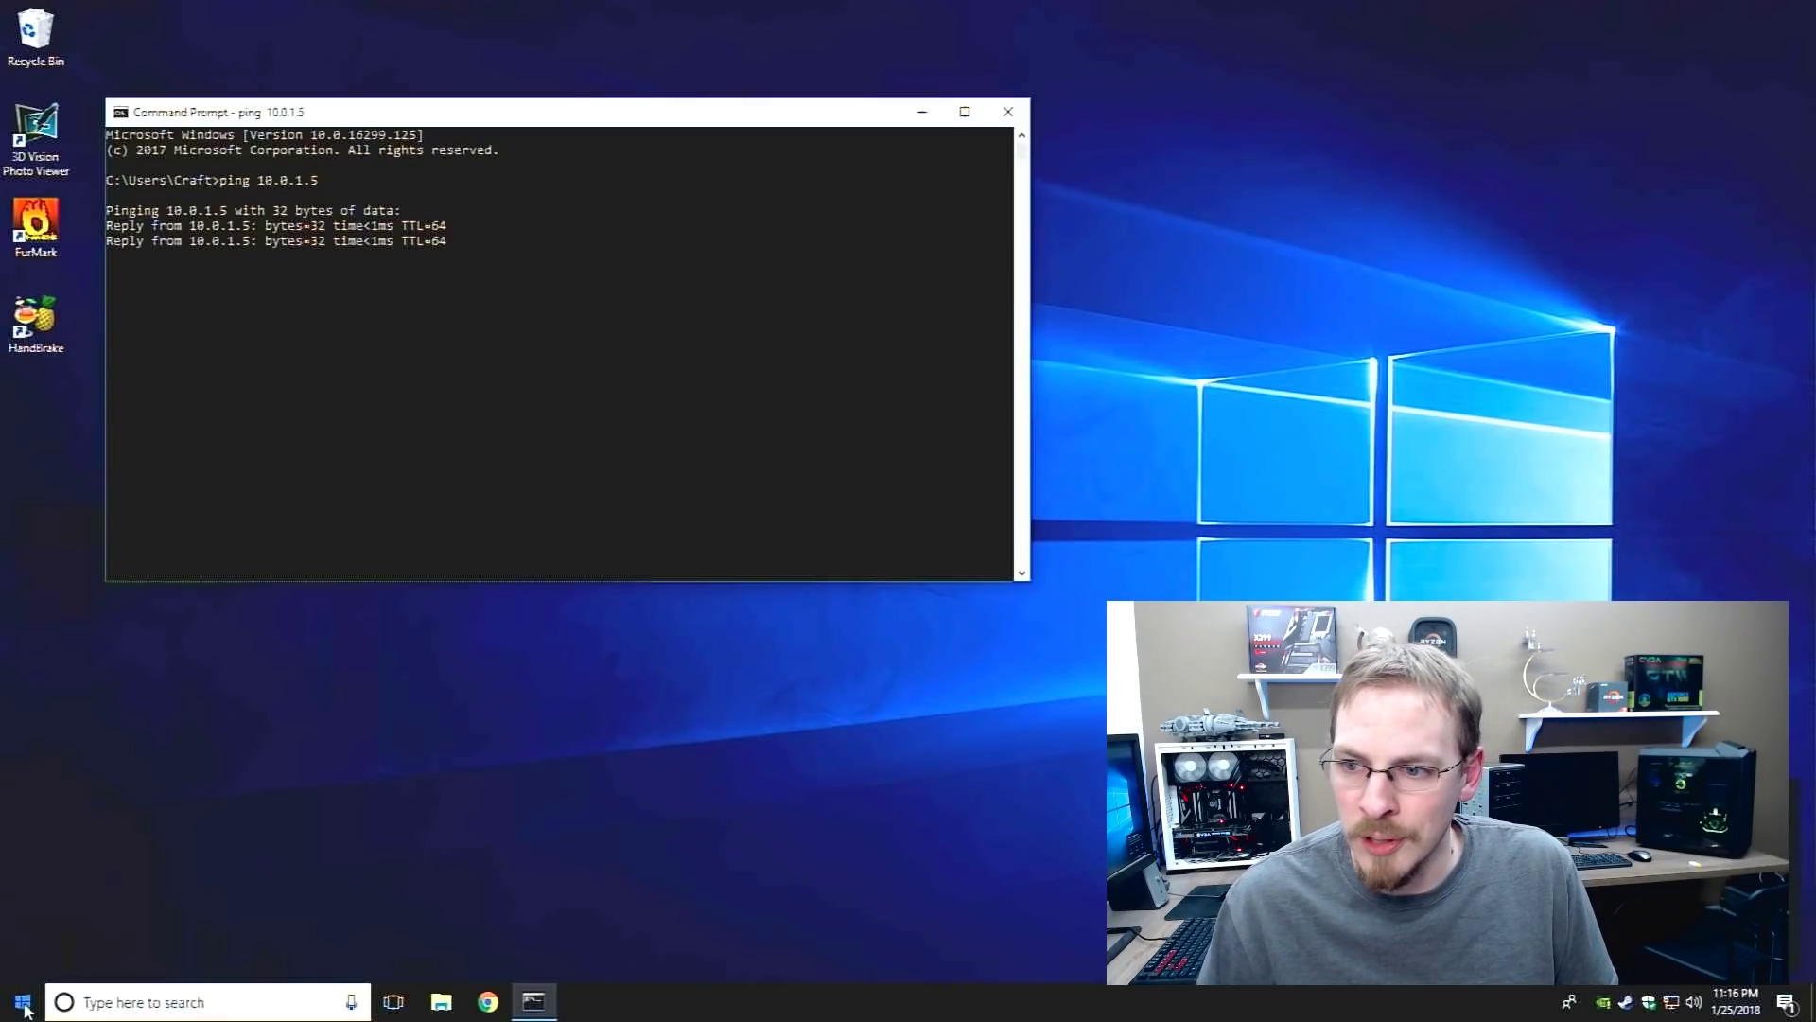
key("ctrl+c")
Ping the NAS by hostname craft-storage, then close Command Prompt
type("pi")
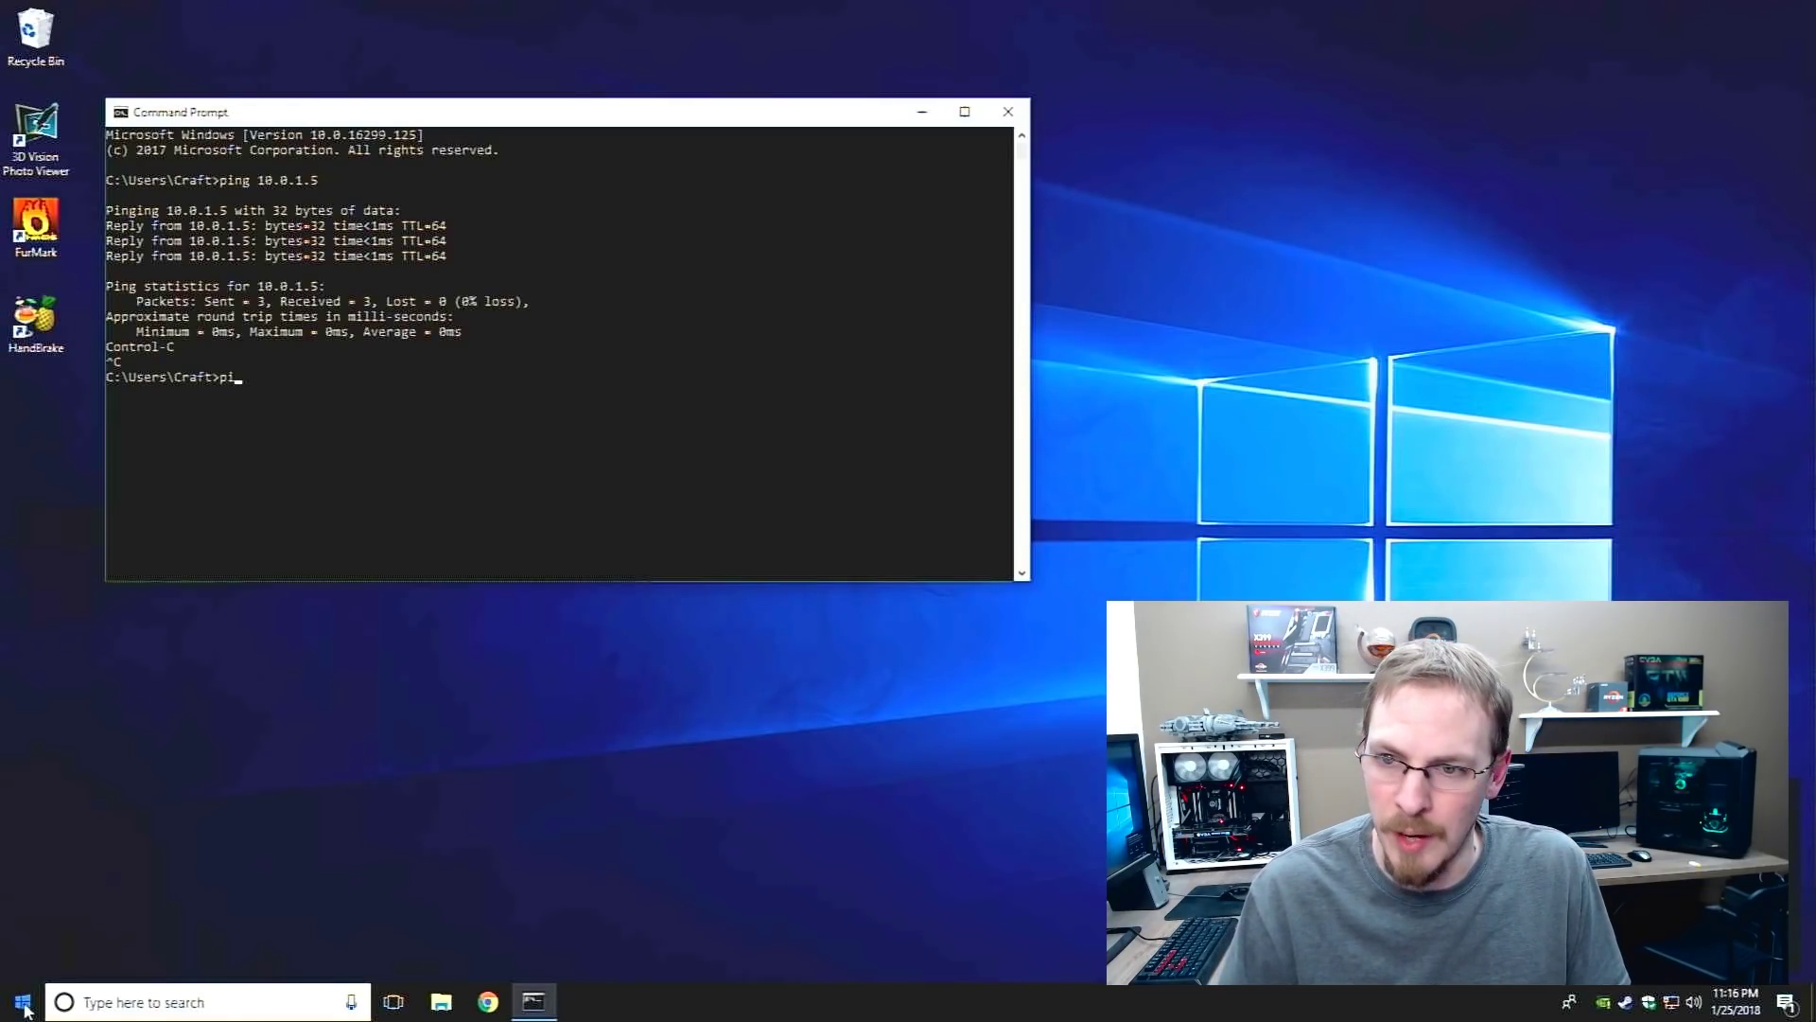
type("ng craf")
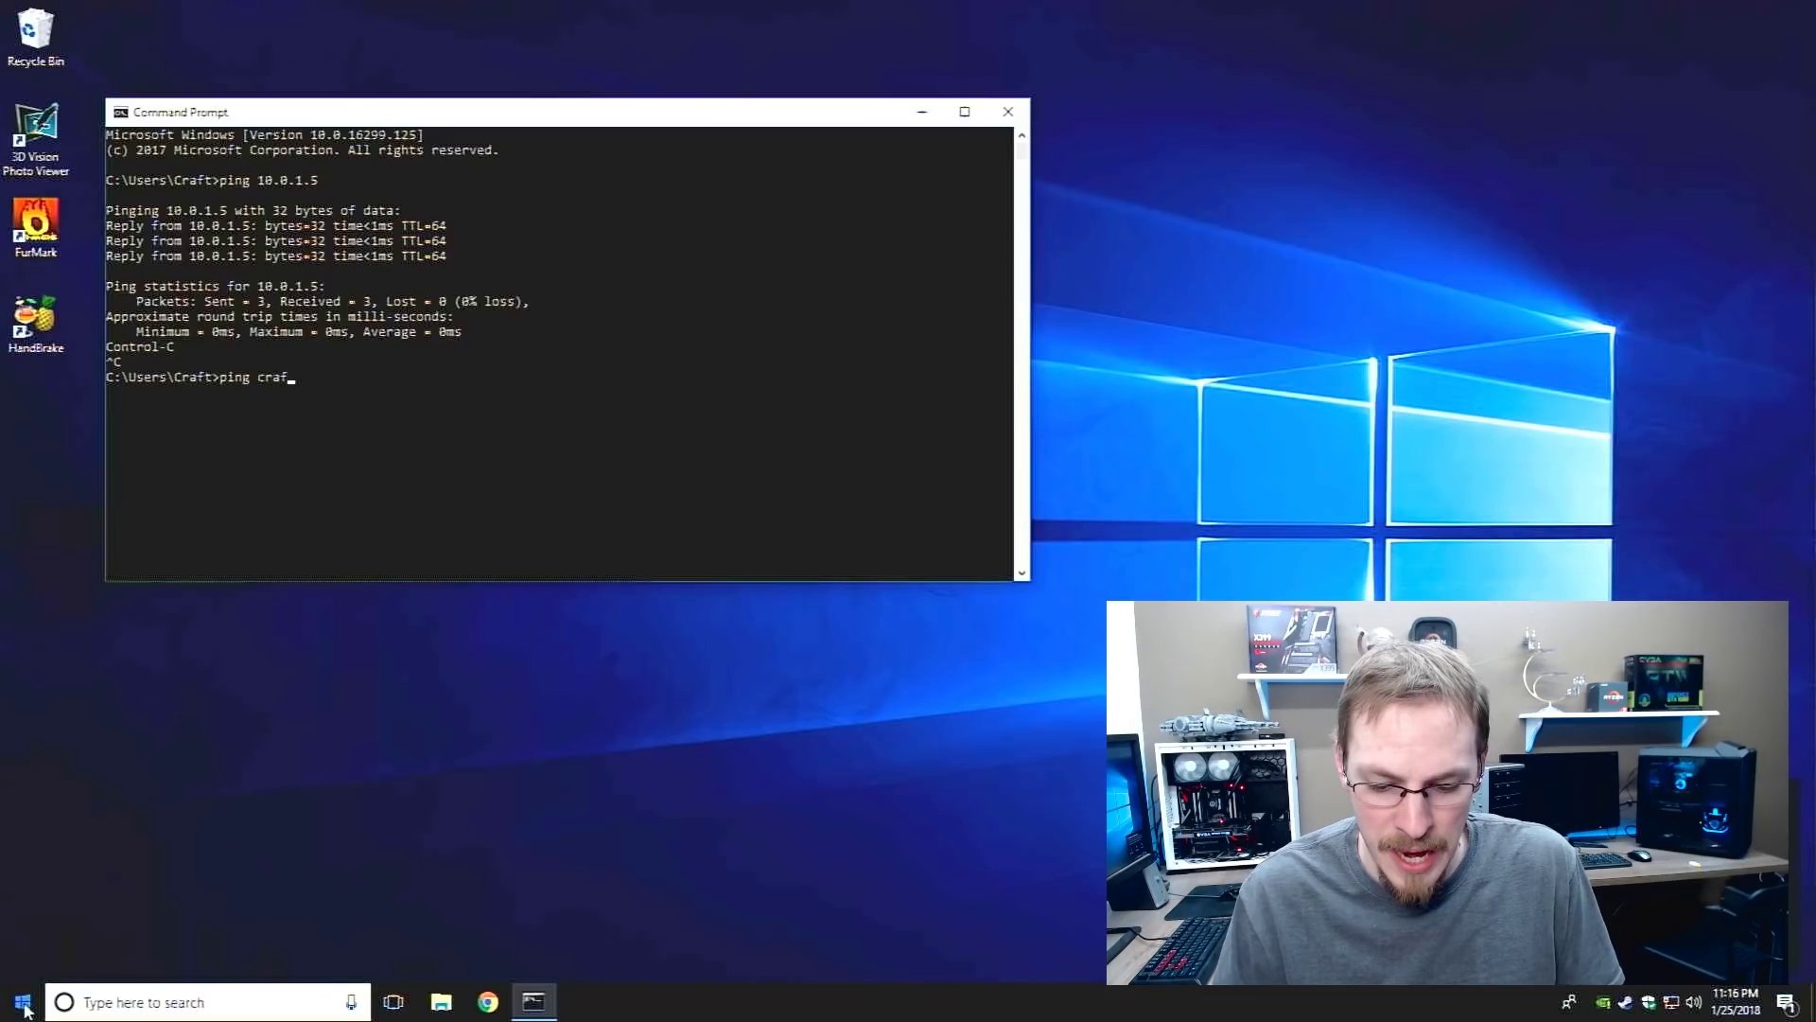
type("t-s")
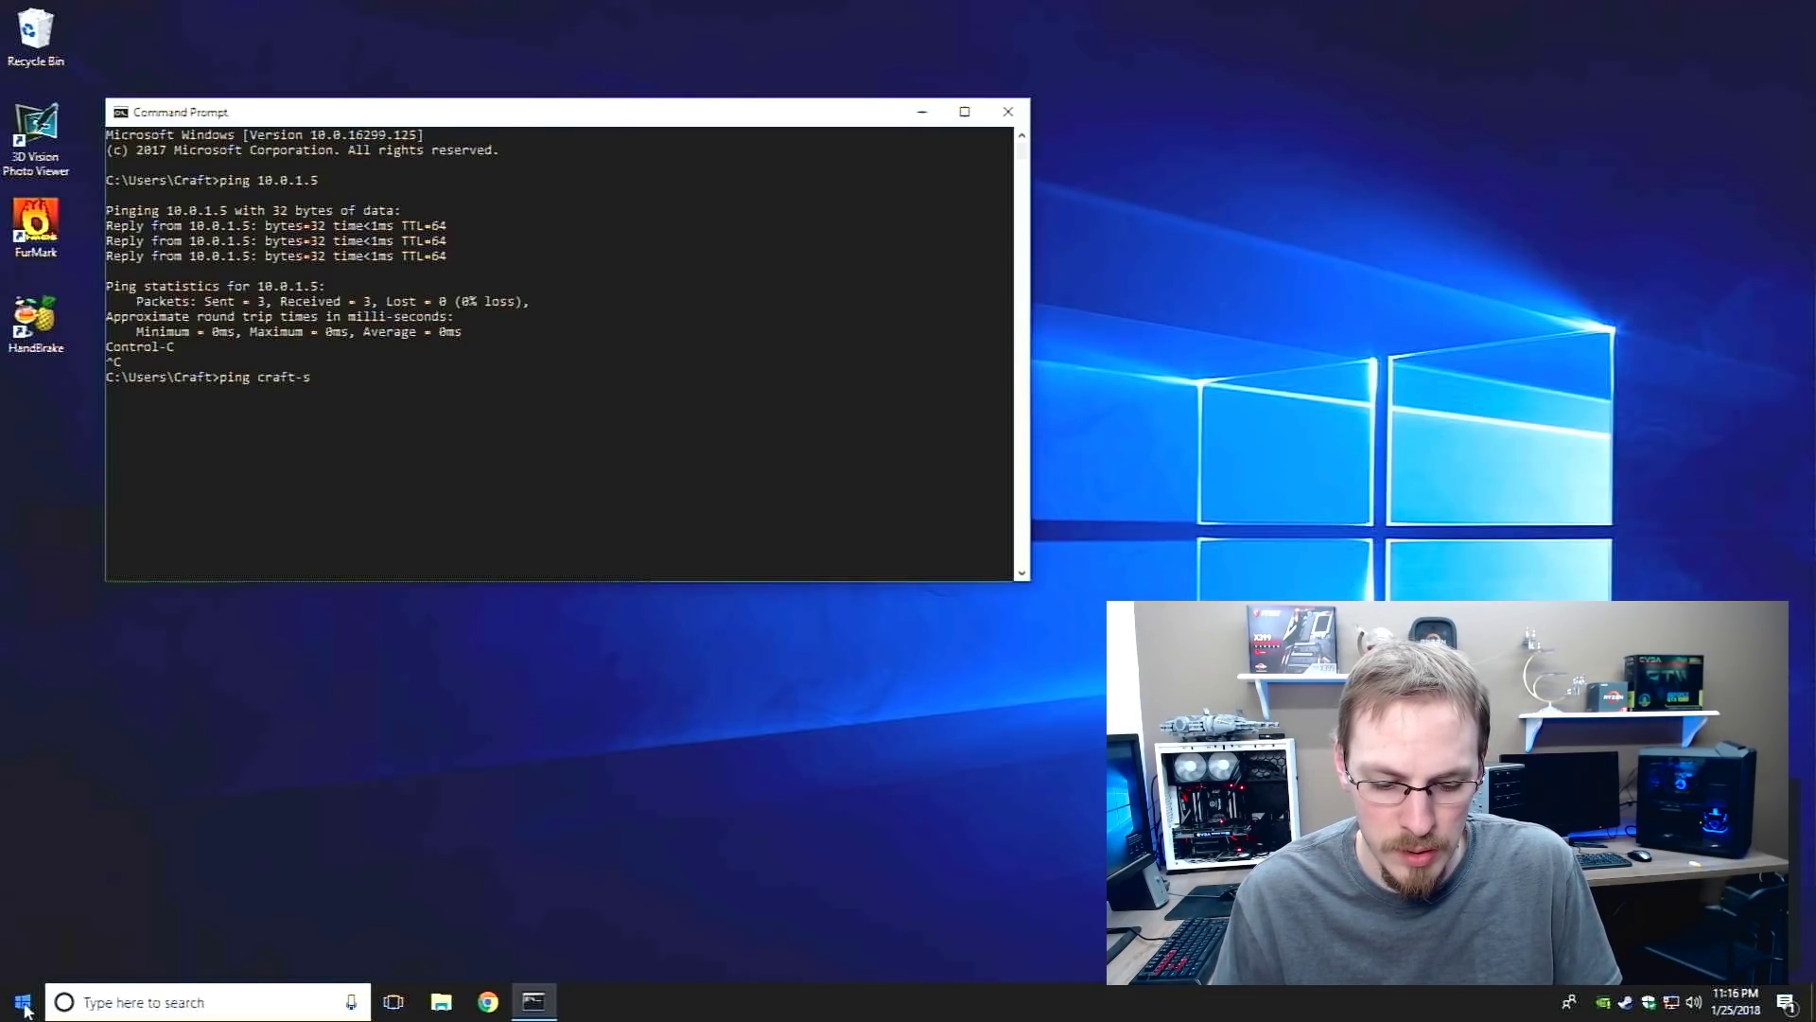
type("torage")
key("Return")
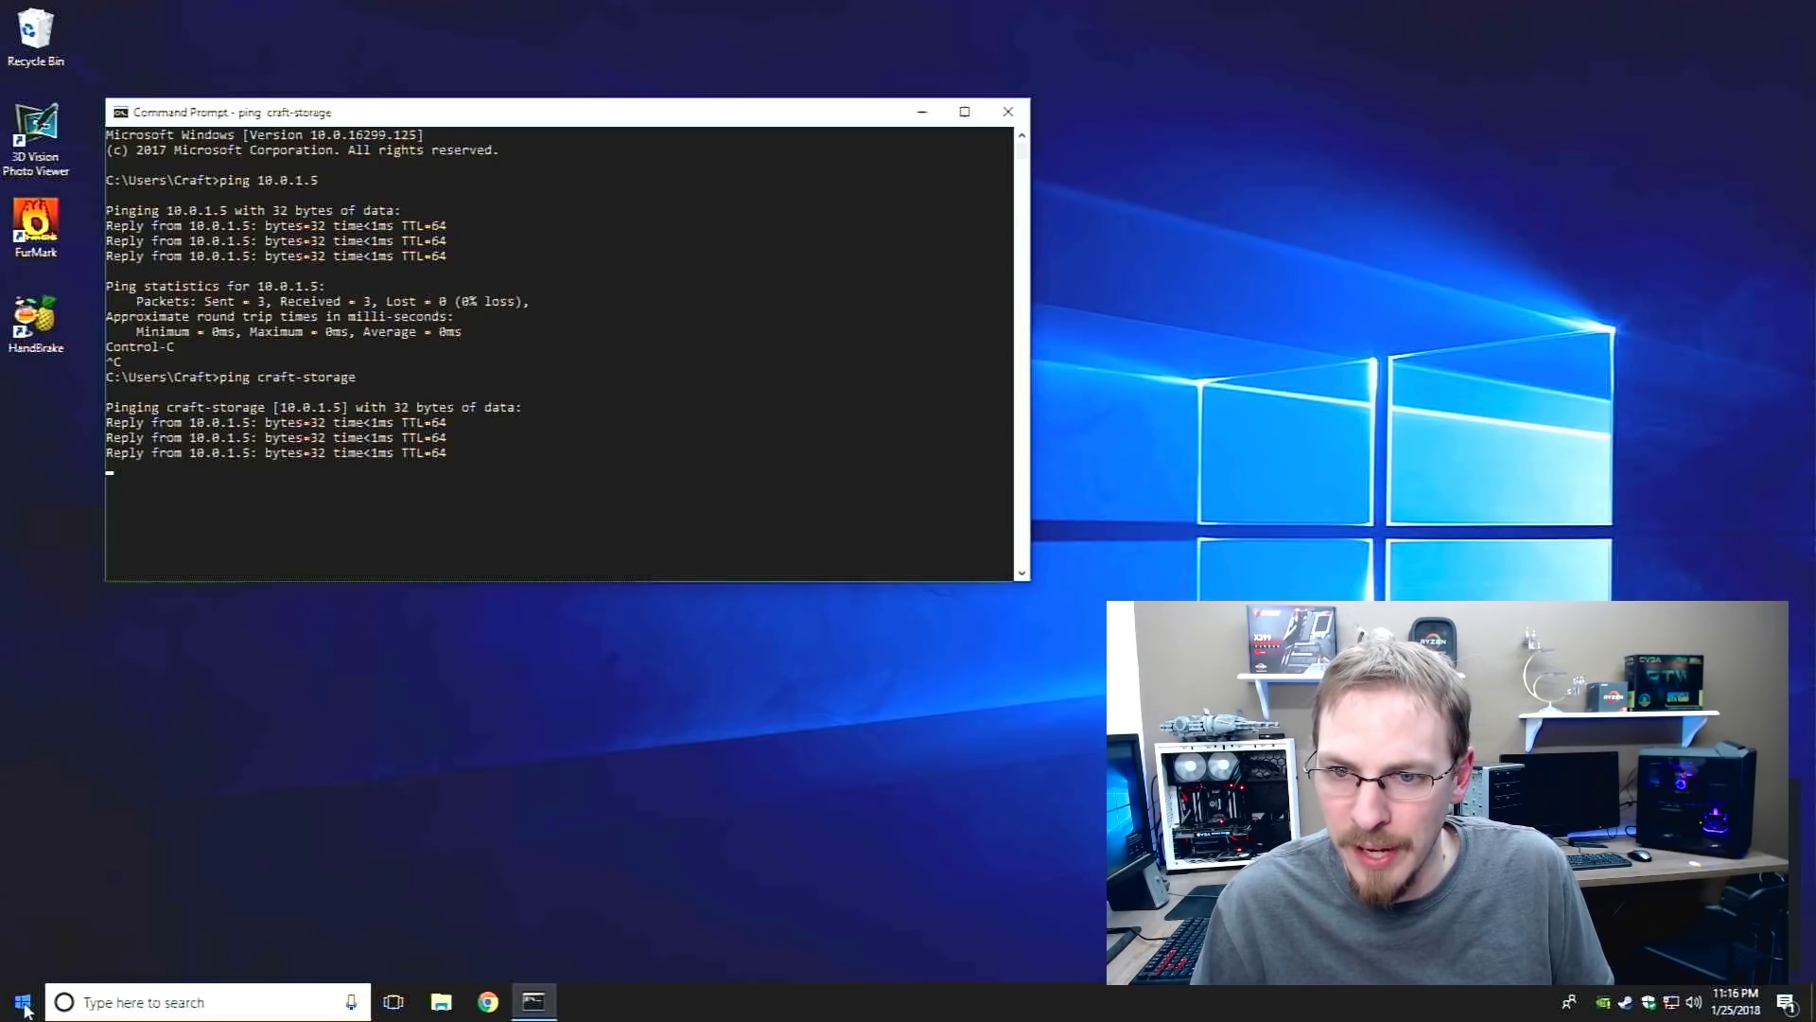
key("ctrl+c")
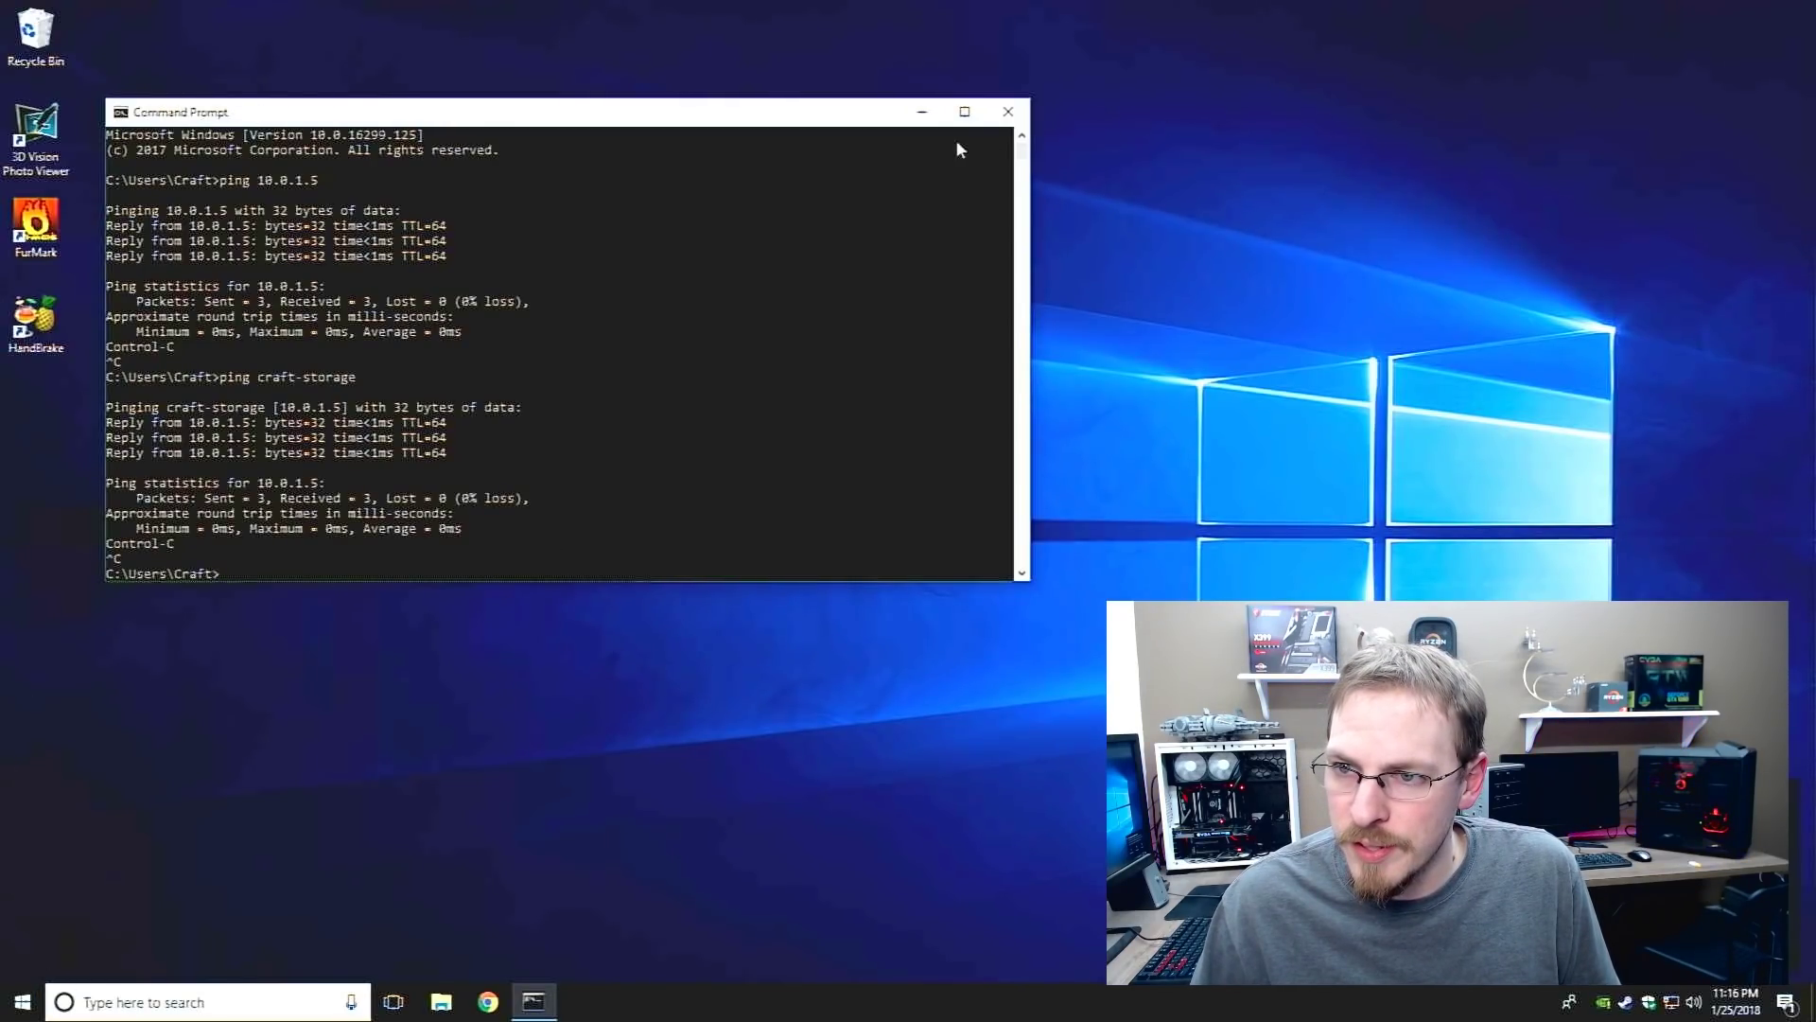
left_click(1007, 112)
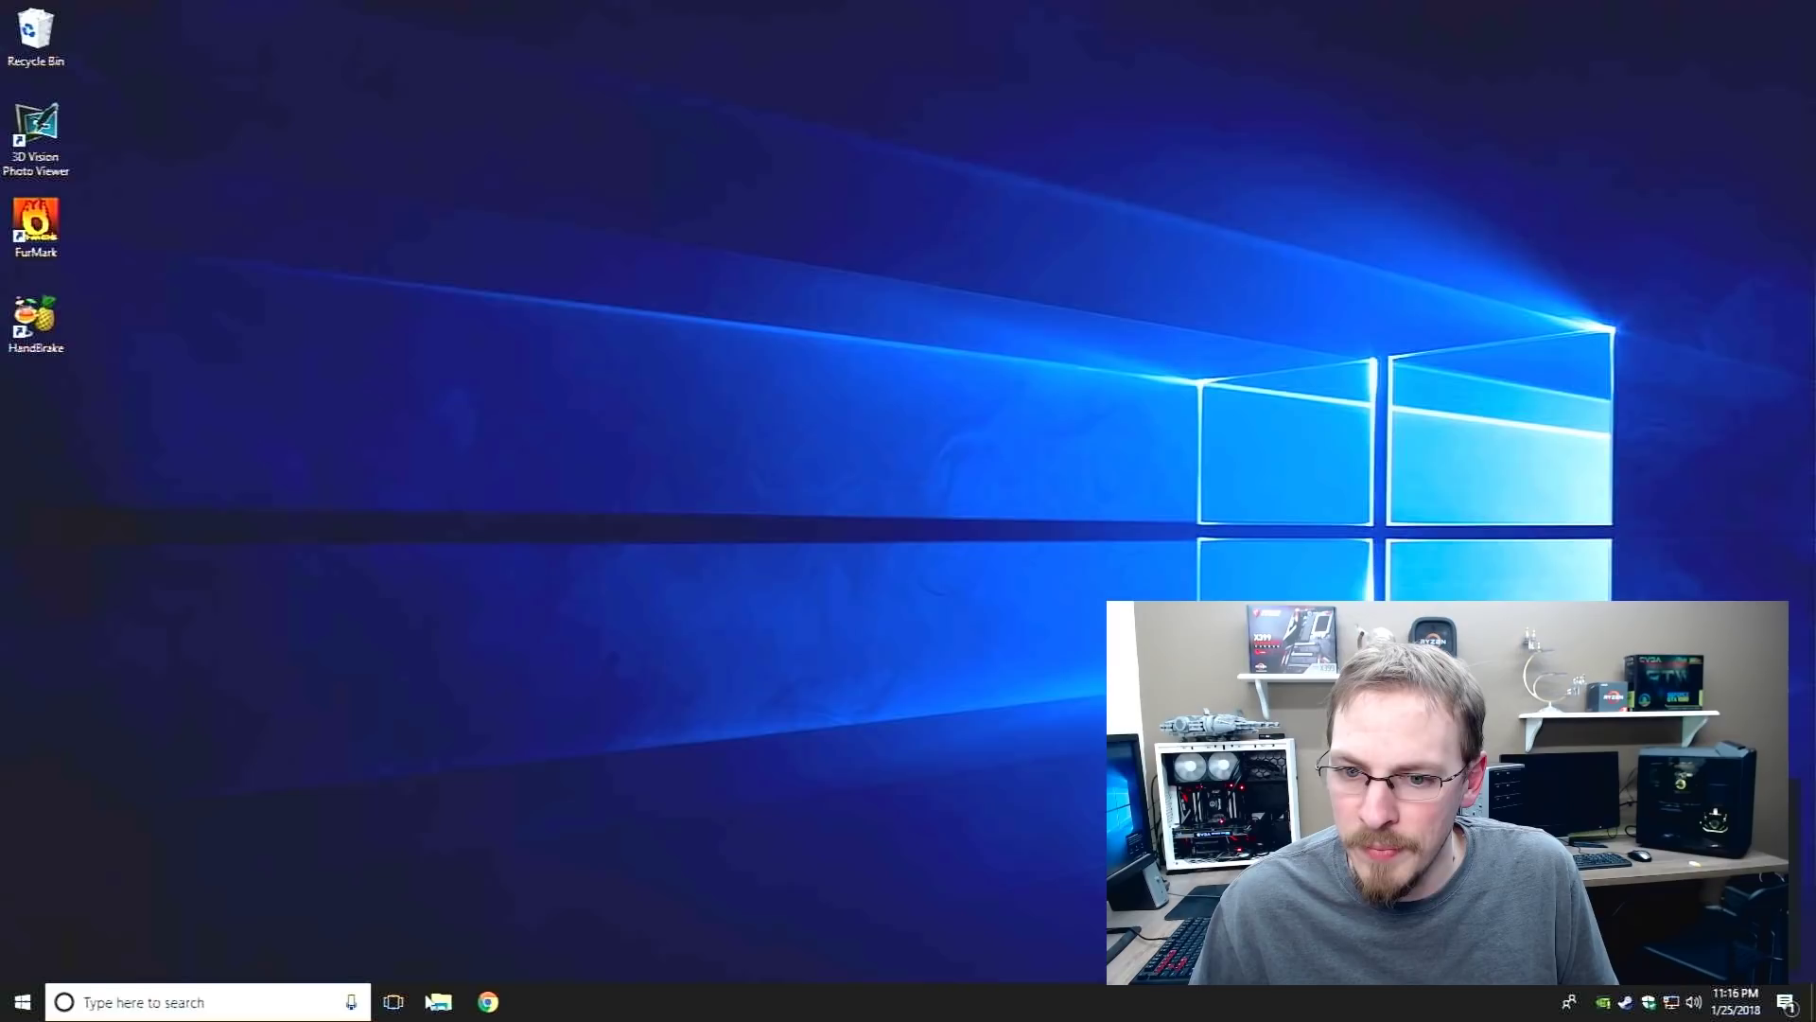
Browse Network to CRAFT-STORAGE's empty Storage share in File Explorer, then return and switch to This PC
left_click(438, 1001)
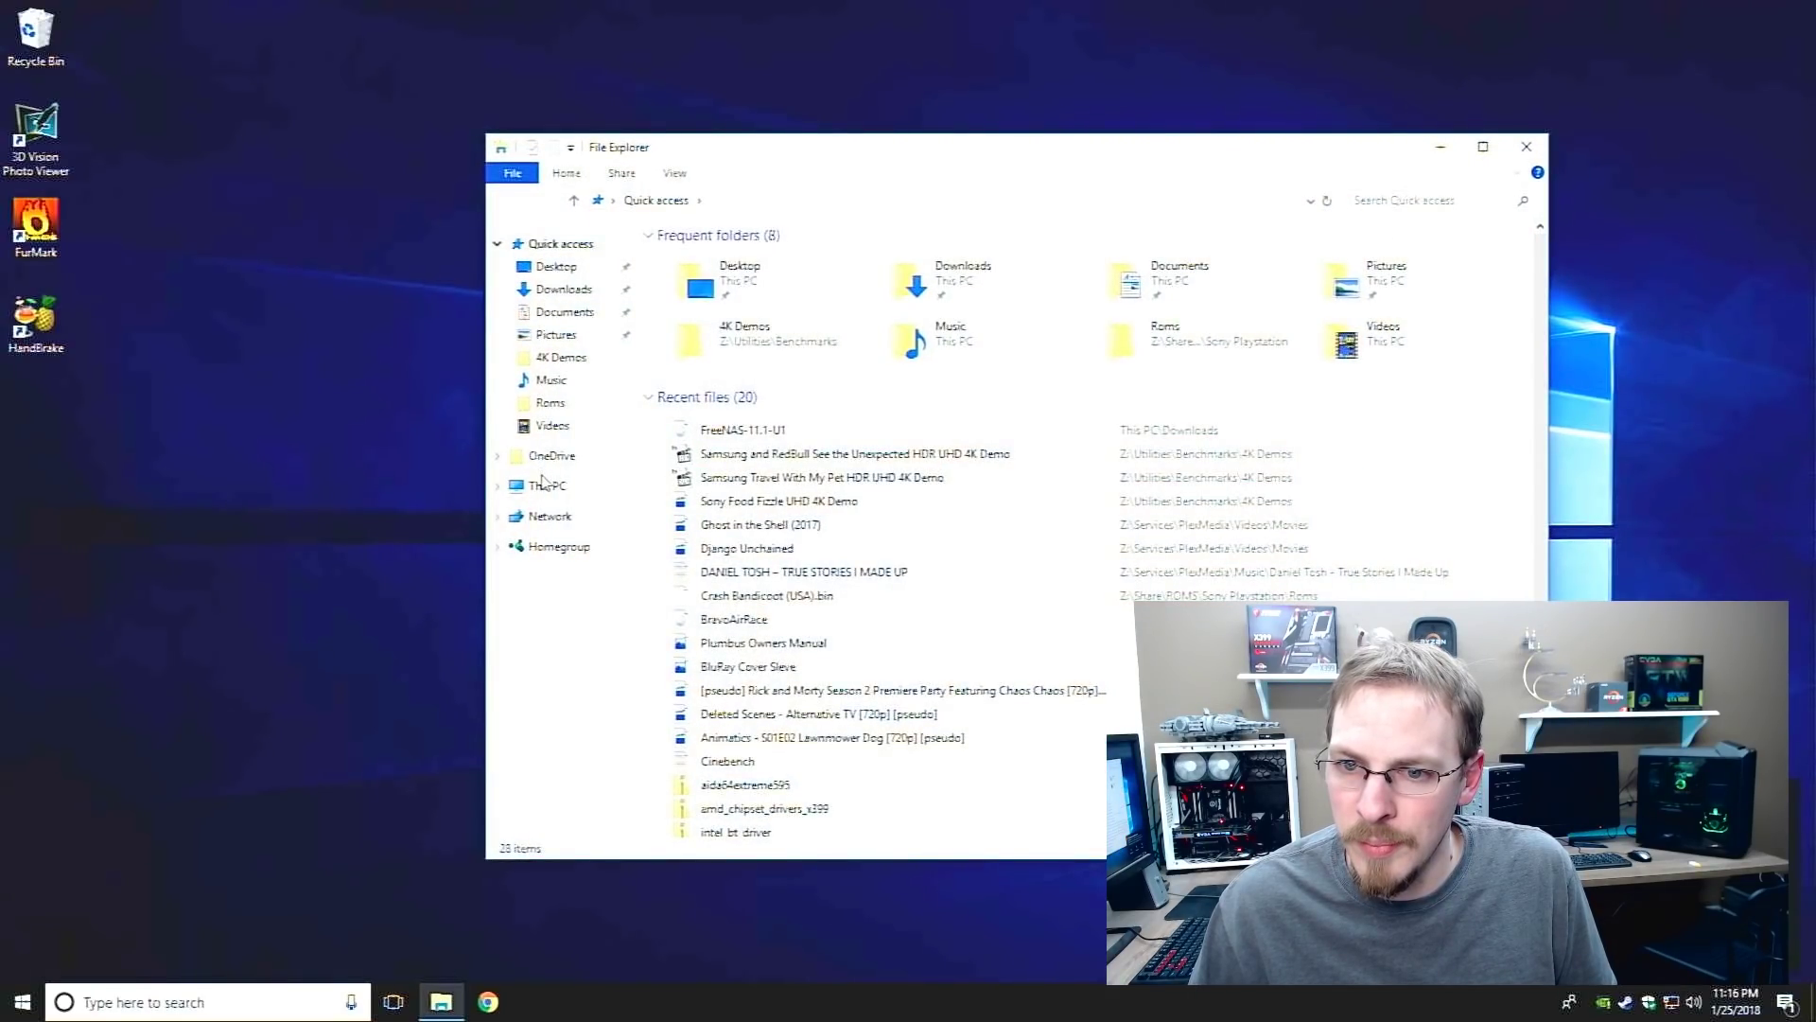
left_click(544, 484)
left_click(547, 516)
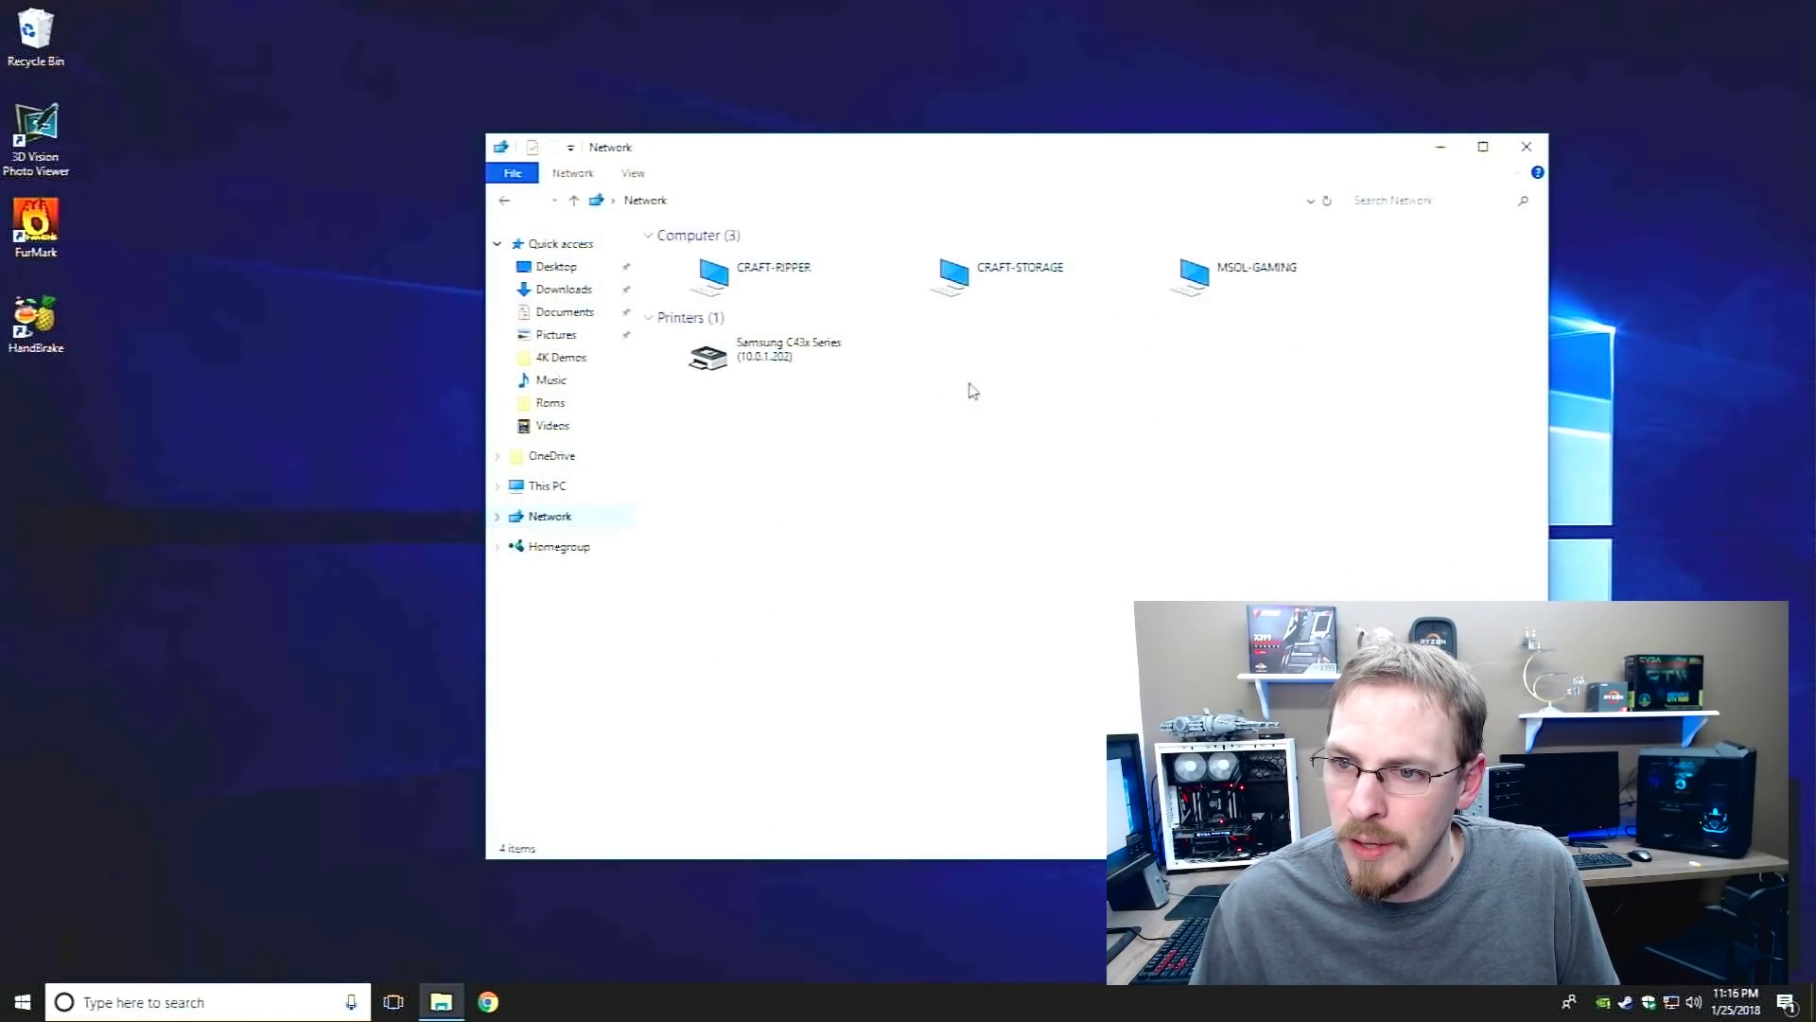
left_click(955, 303)
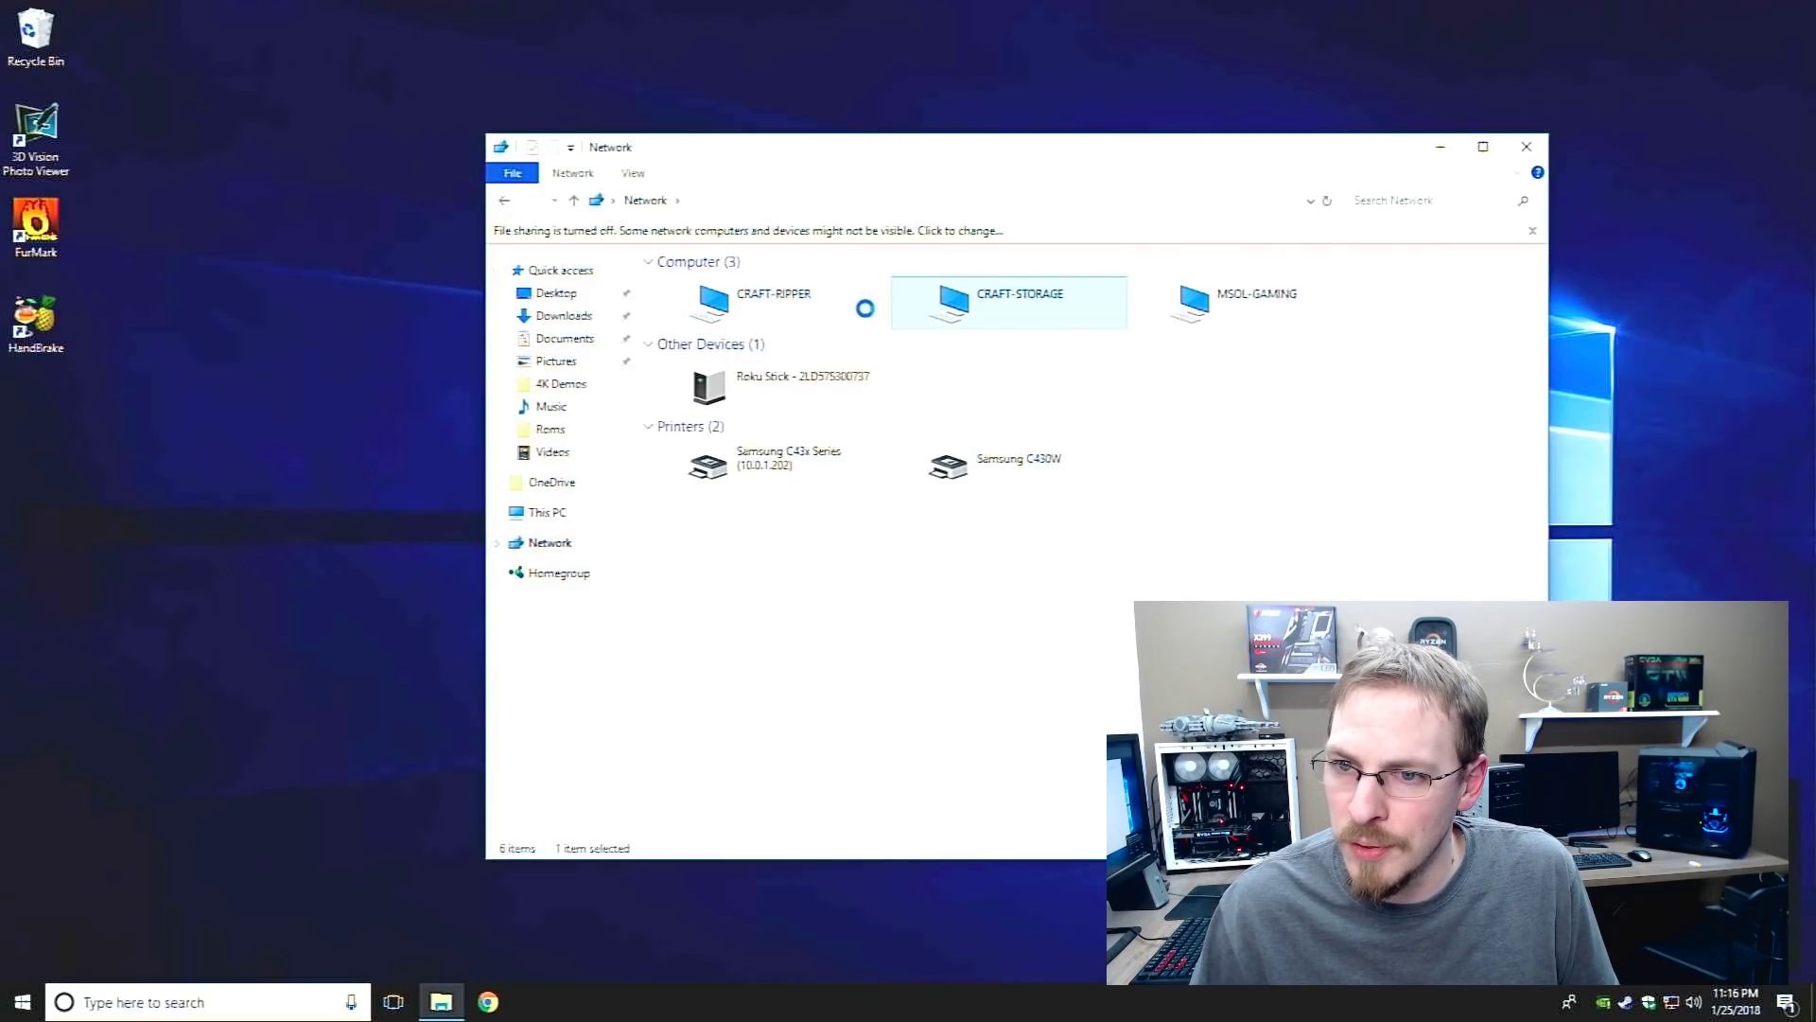
double_click(729, 243)
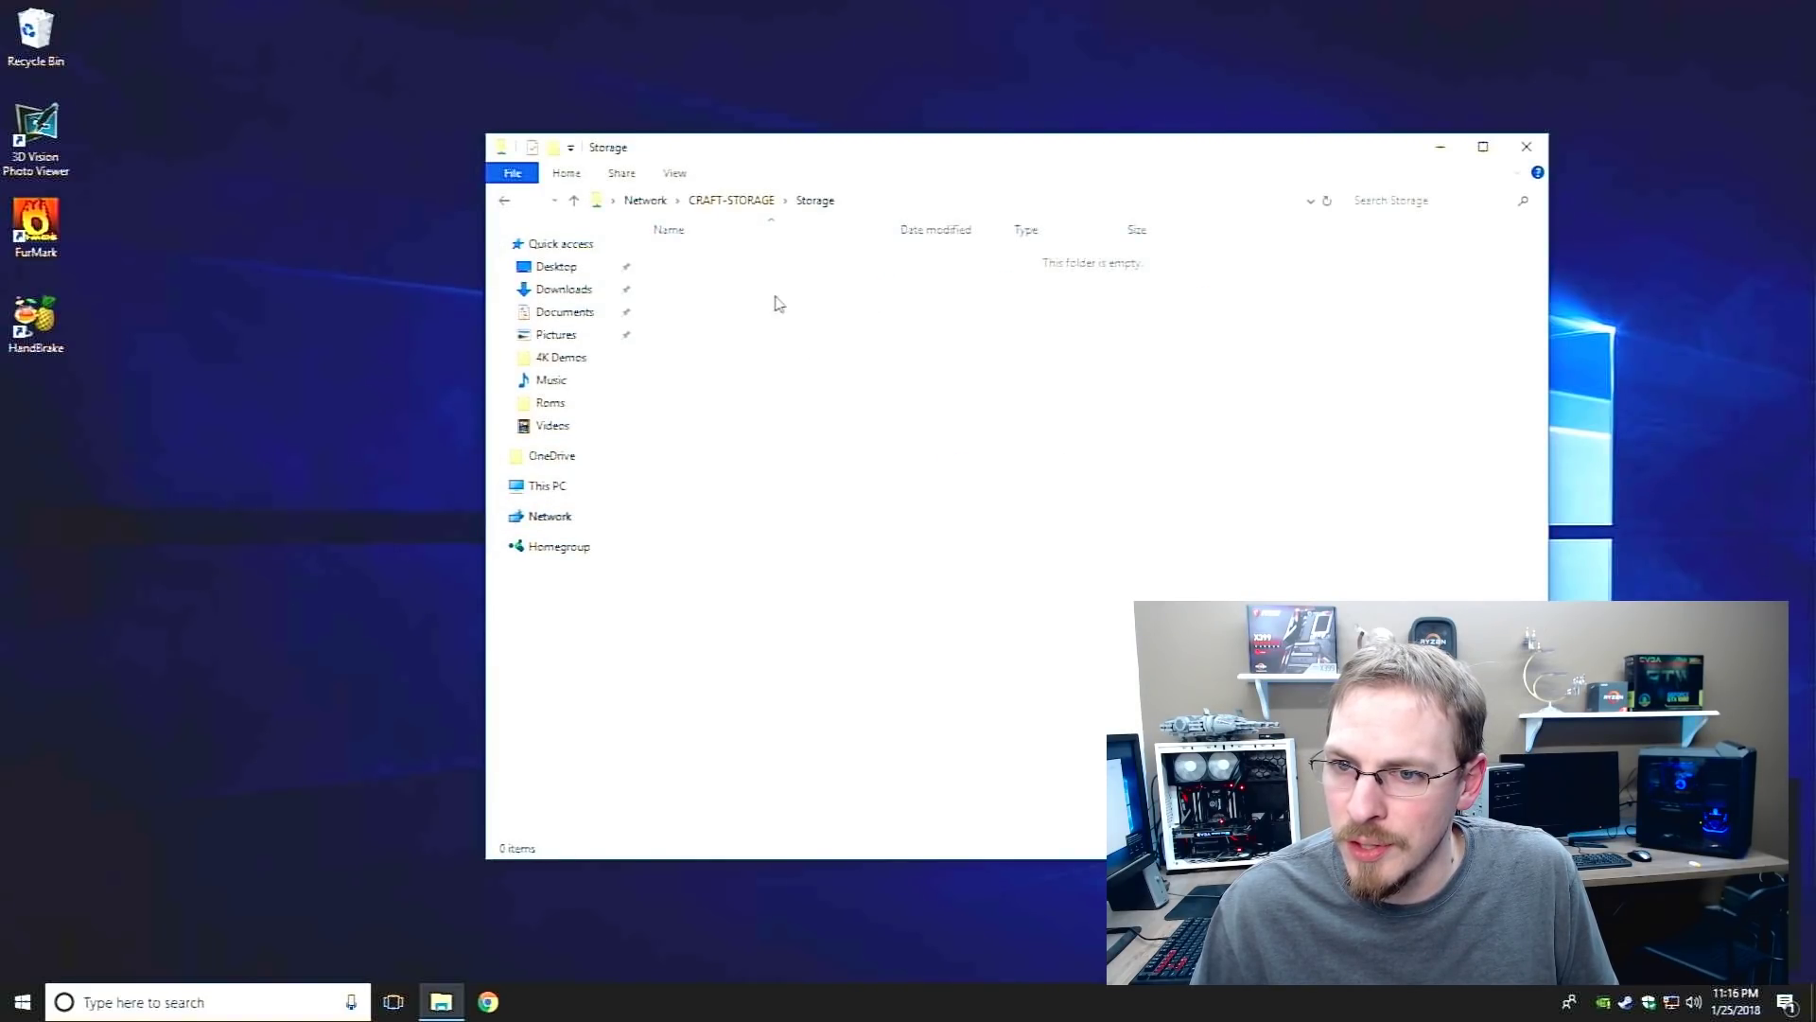
left_click(506, 203)
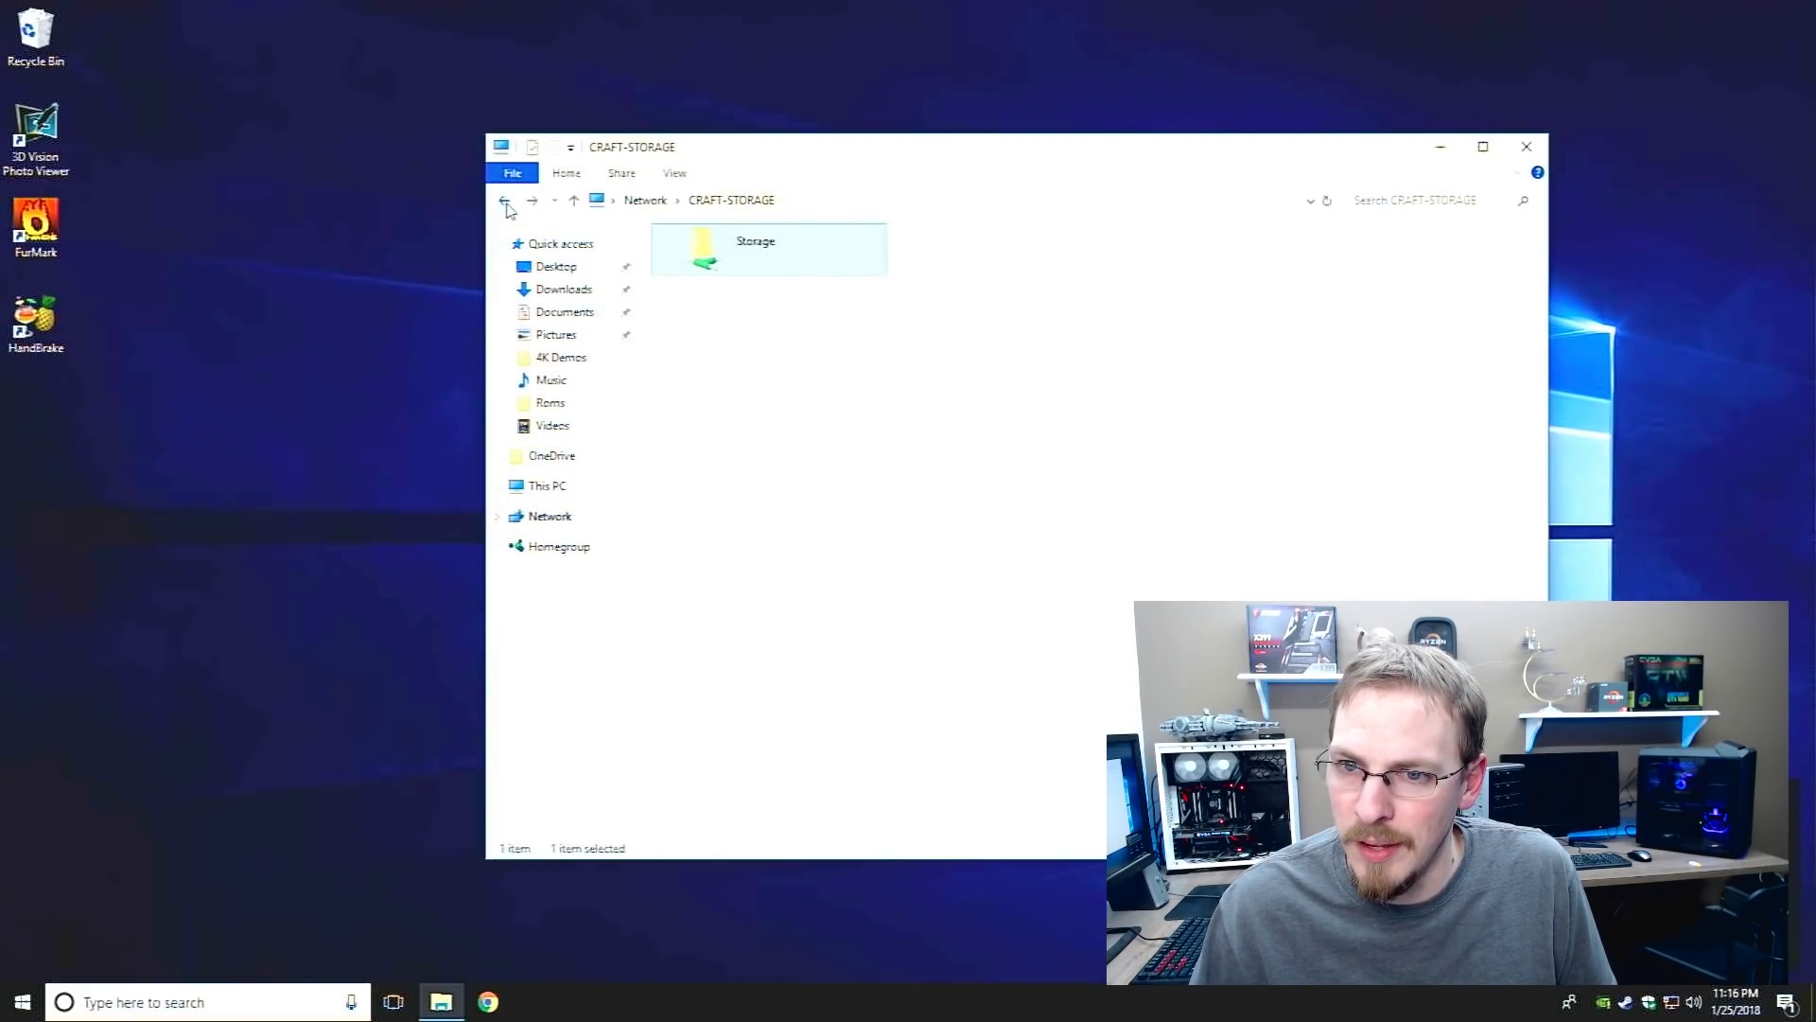
left_click(506, 202)
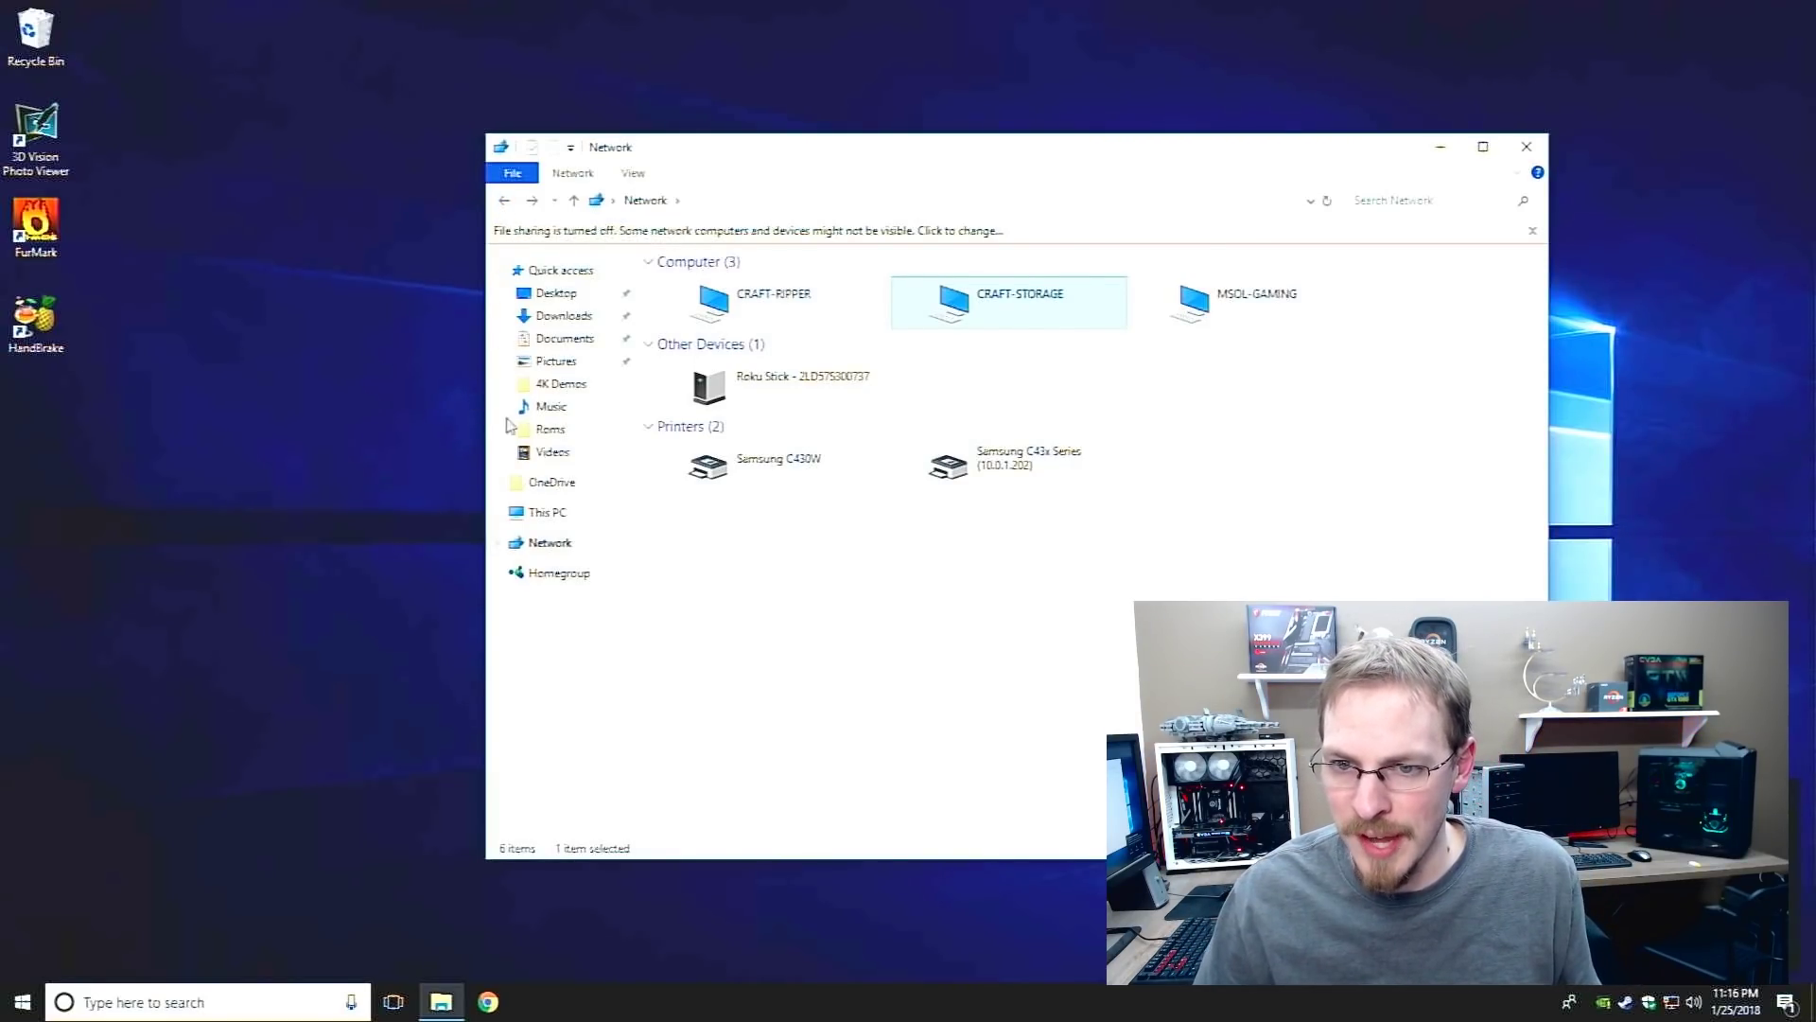
left_click(553, 515)
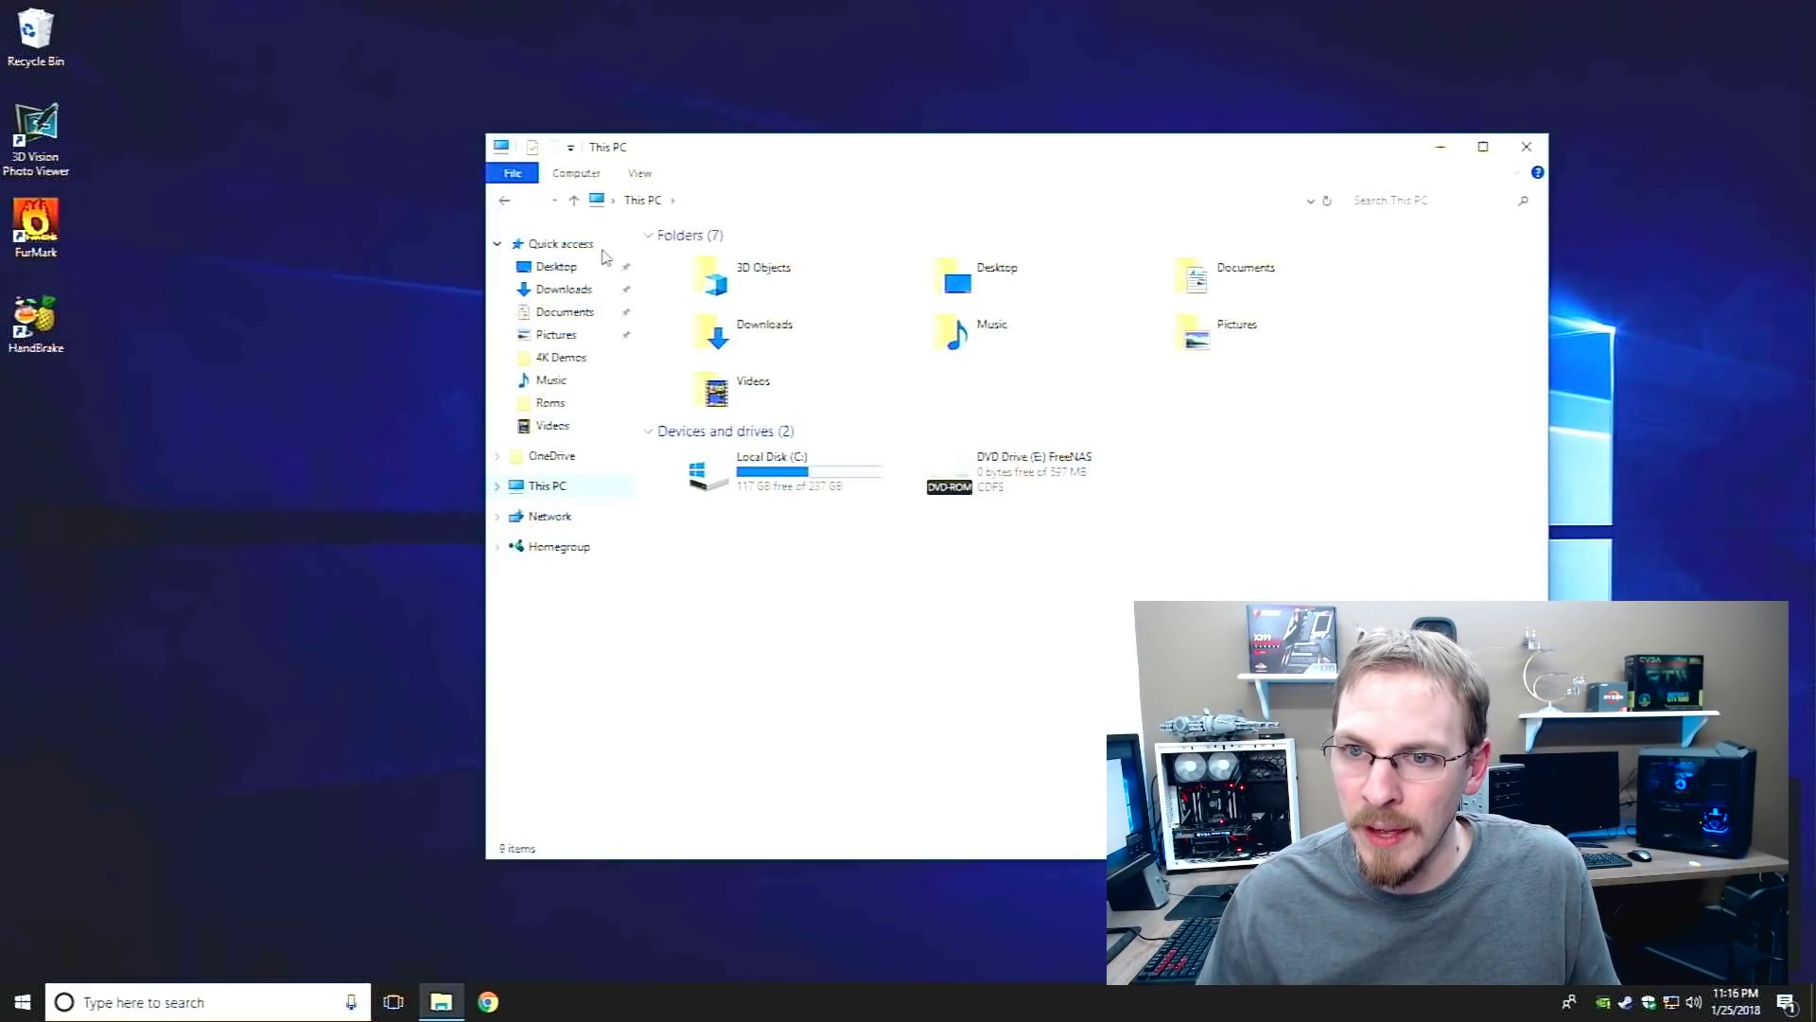
Map a network drive to \\Craft-Storage\Storage, connecting with different credentials
left_click(585, 175)
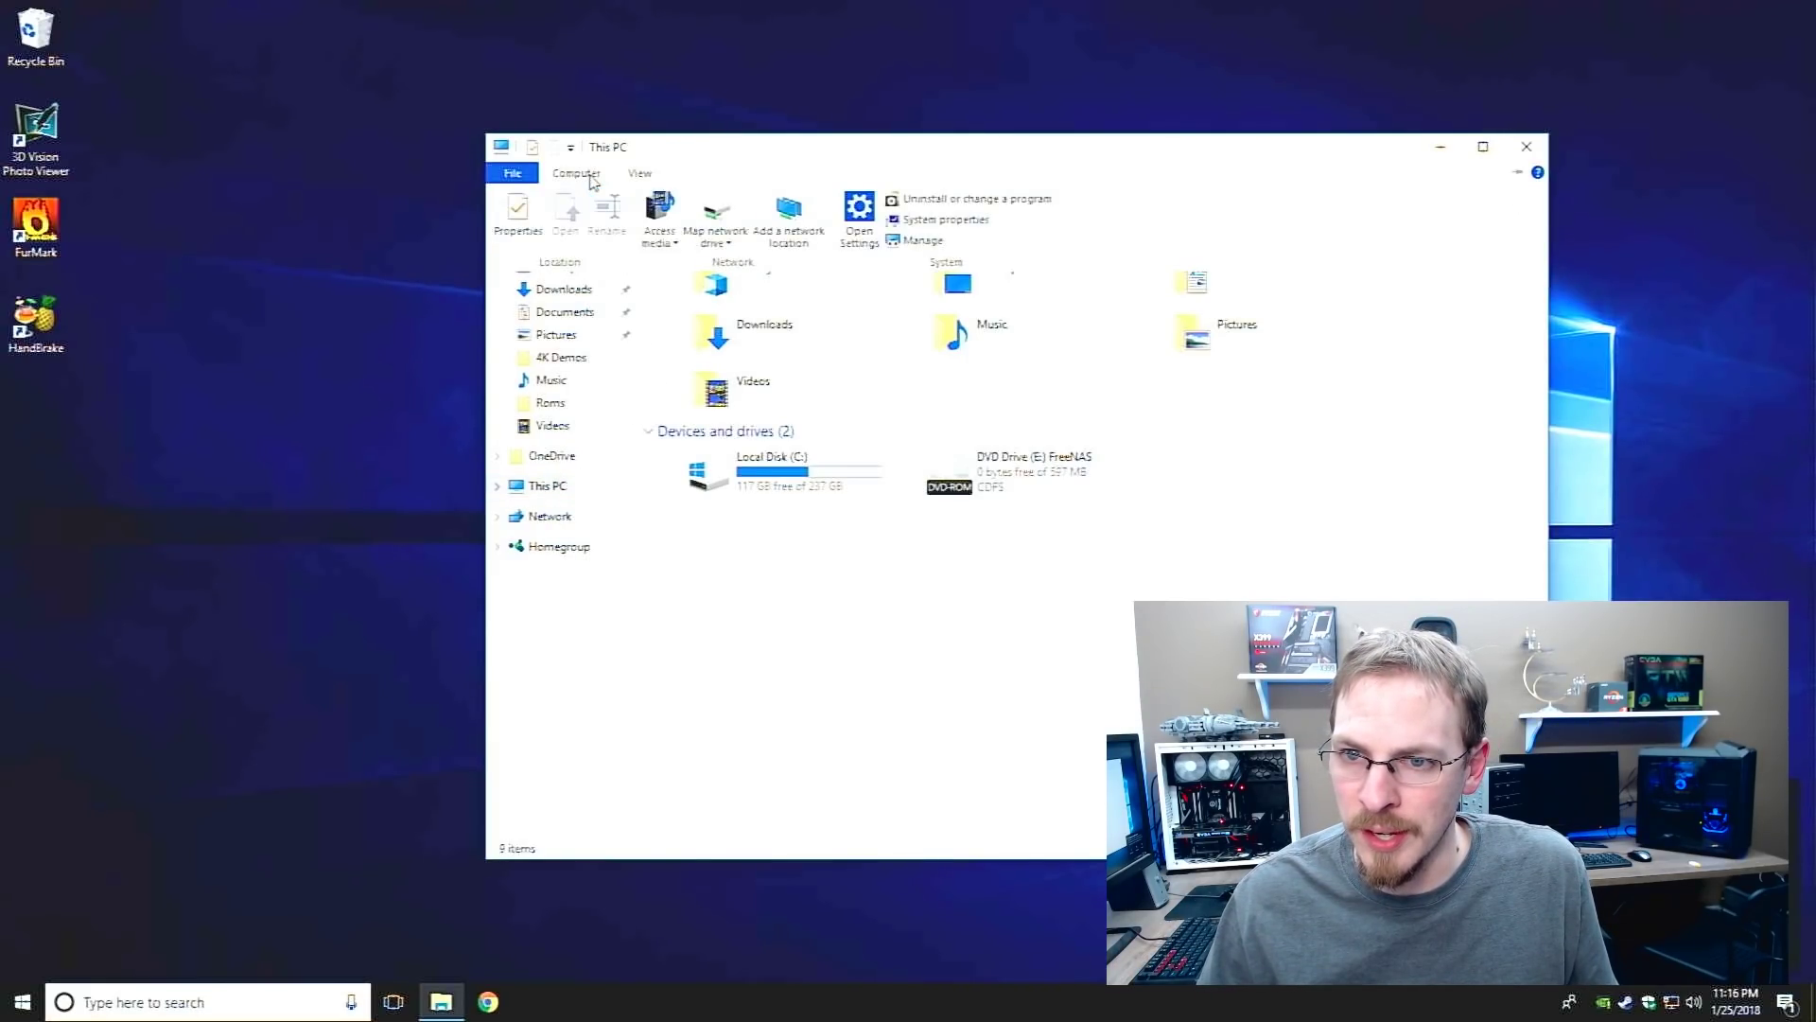
left_click(722, 207)
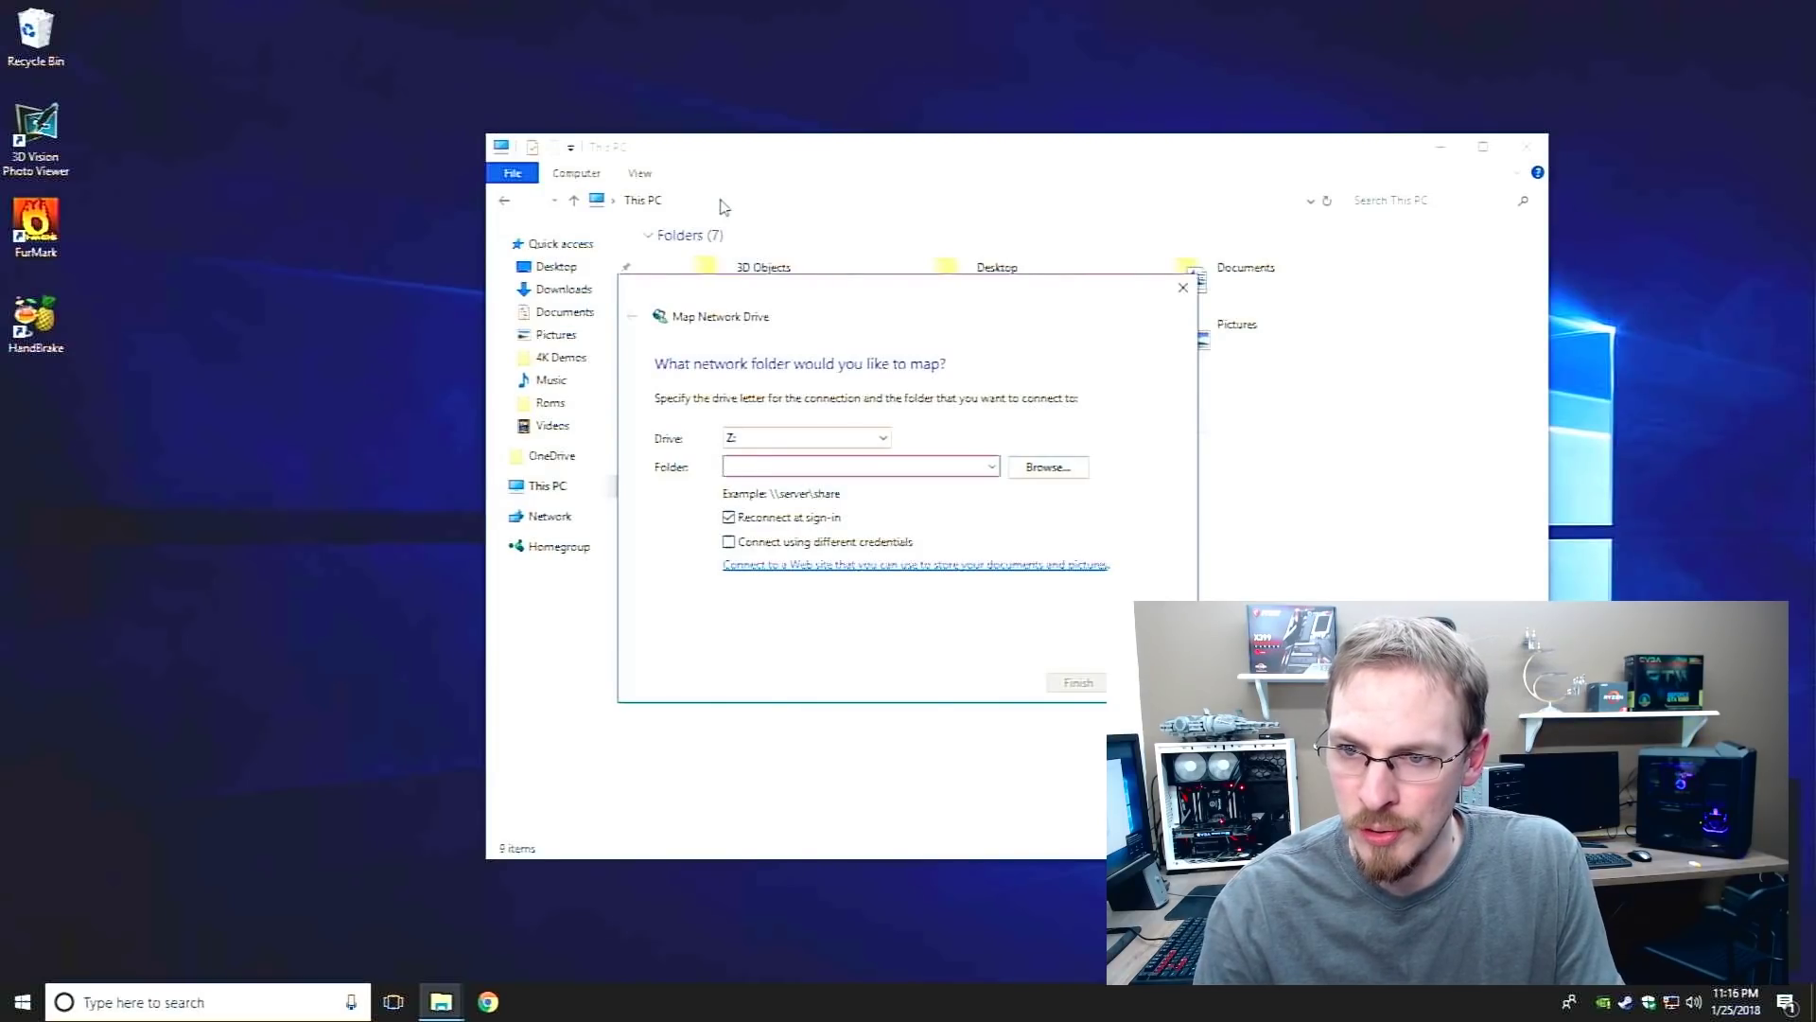
type("\\\\")
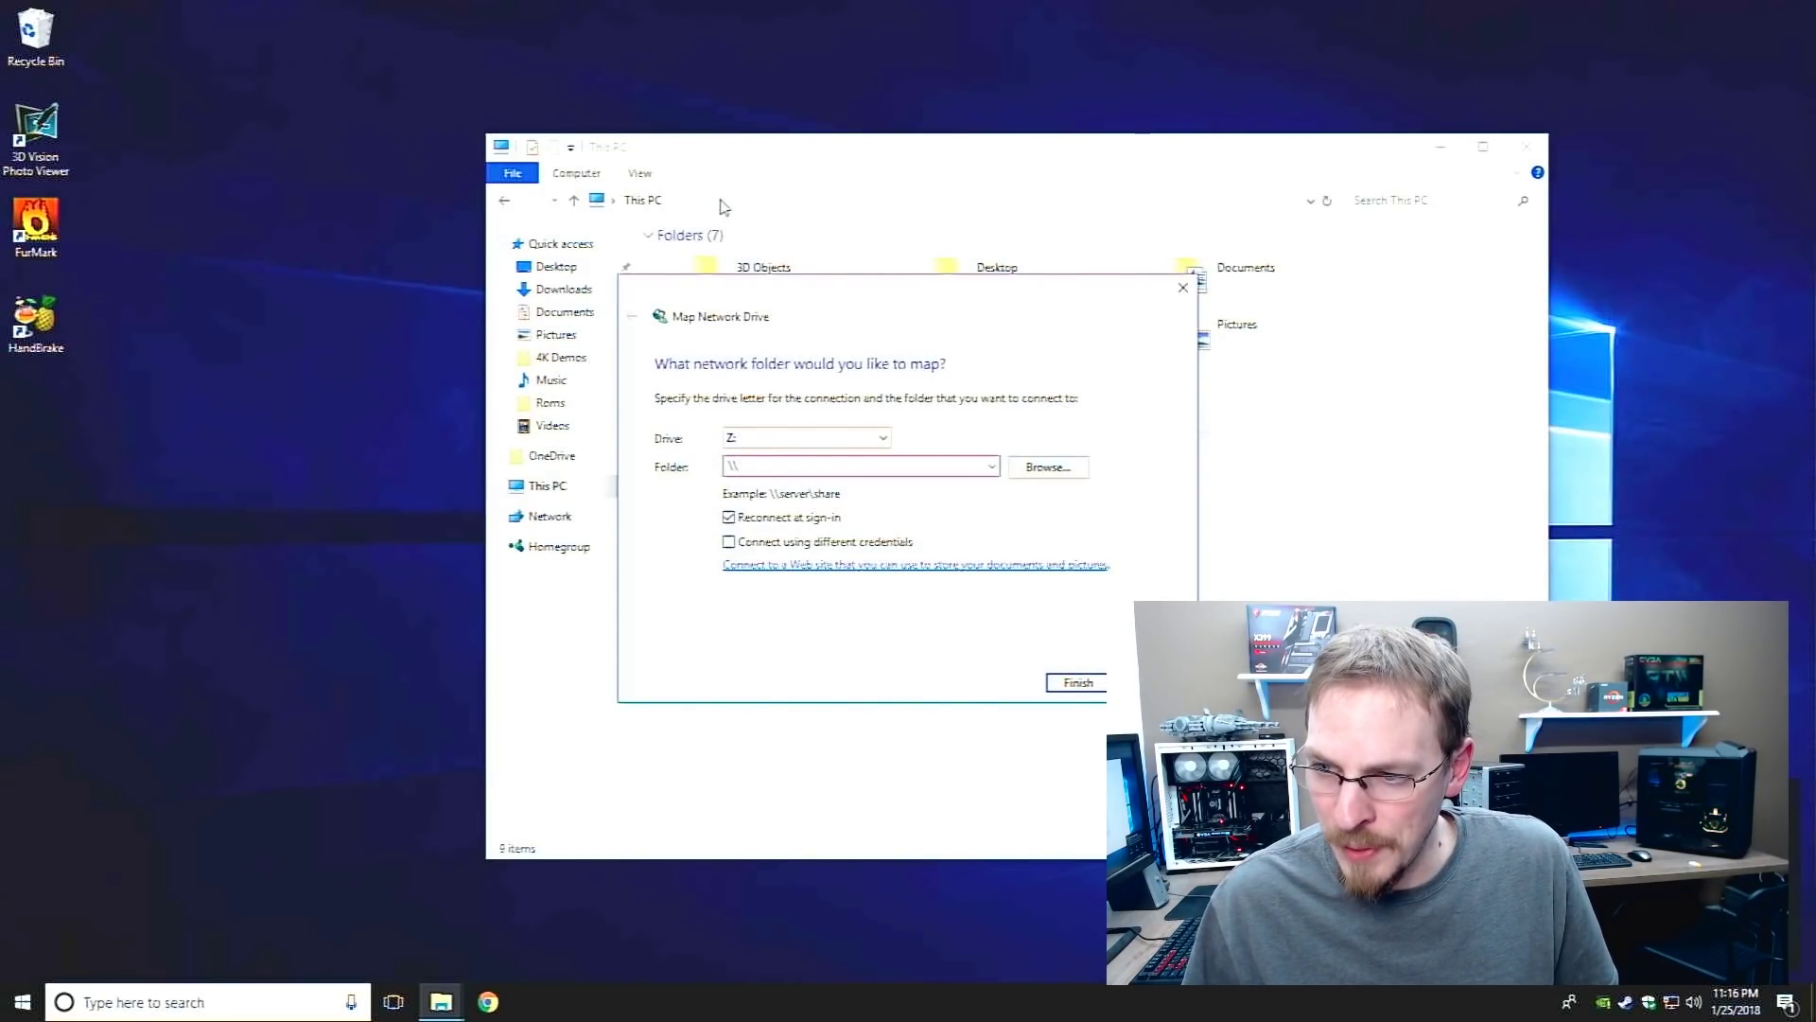
type("Craf")
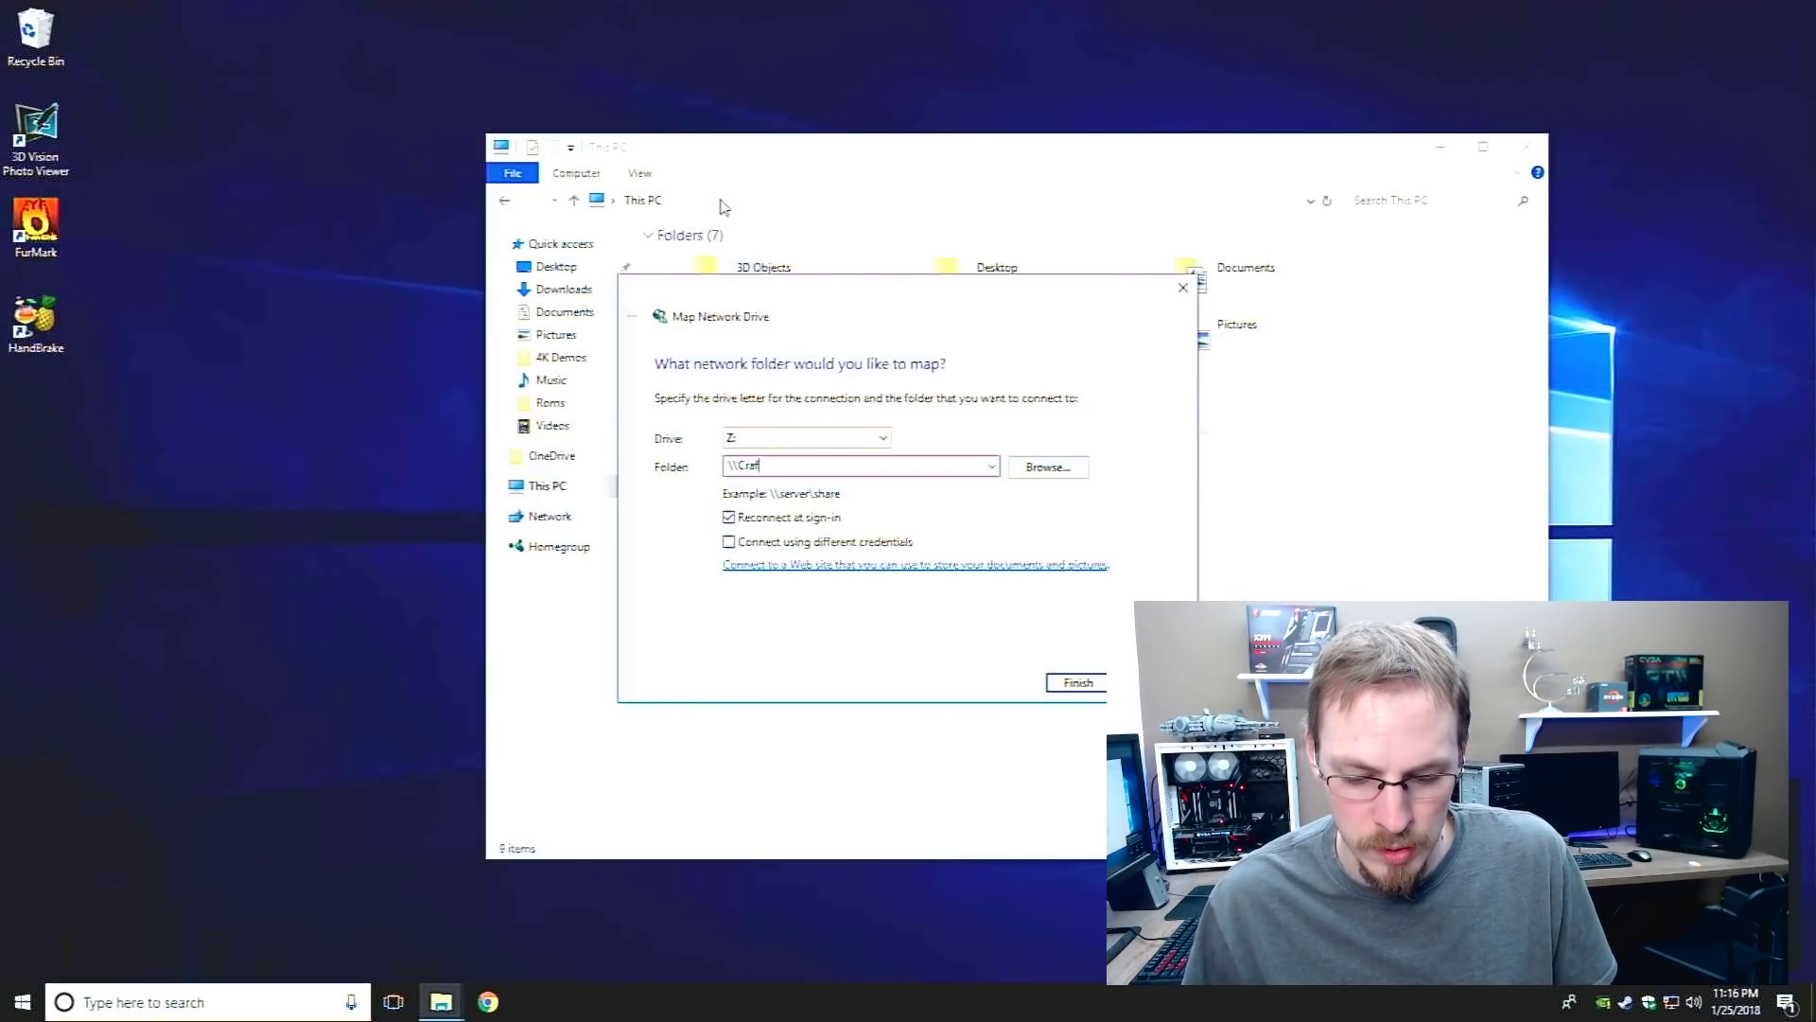
type("t-Storage\\Storage")
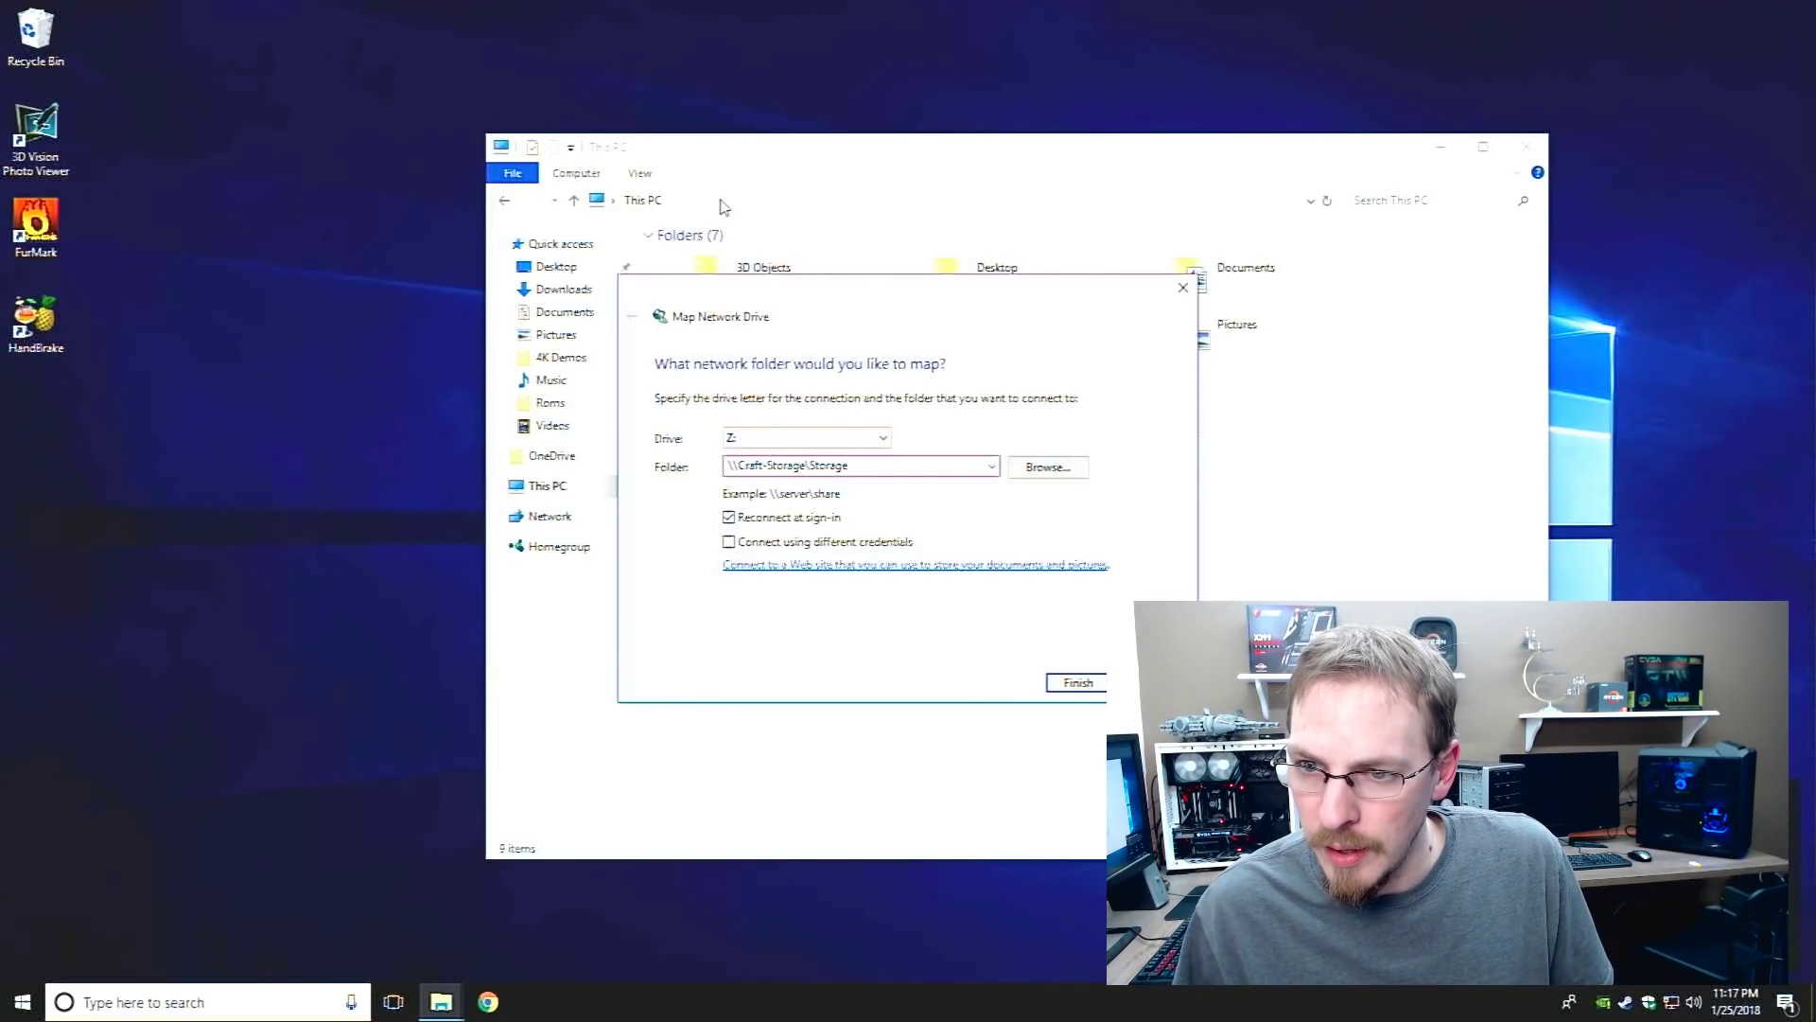
key("Tab")
key("Tab")
Enter the NAS user's username and password, remember them, and connect drive Z:
key("Tab")
key("space")
key("Return")
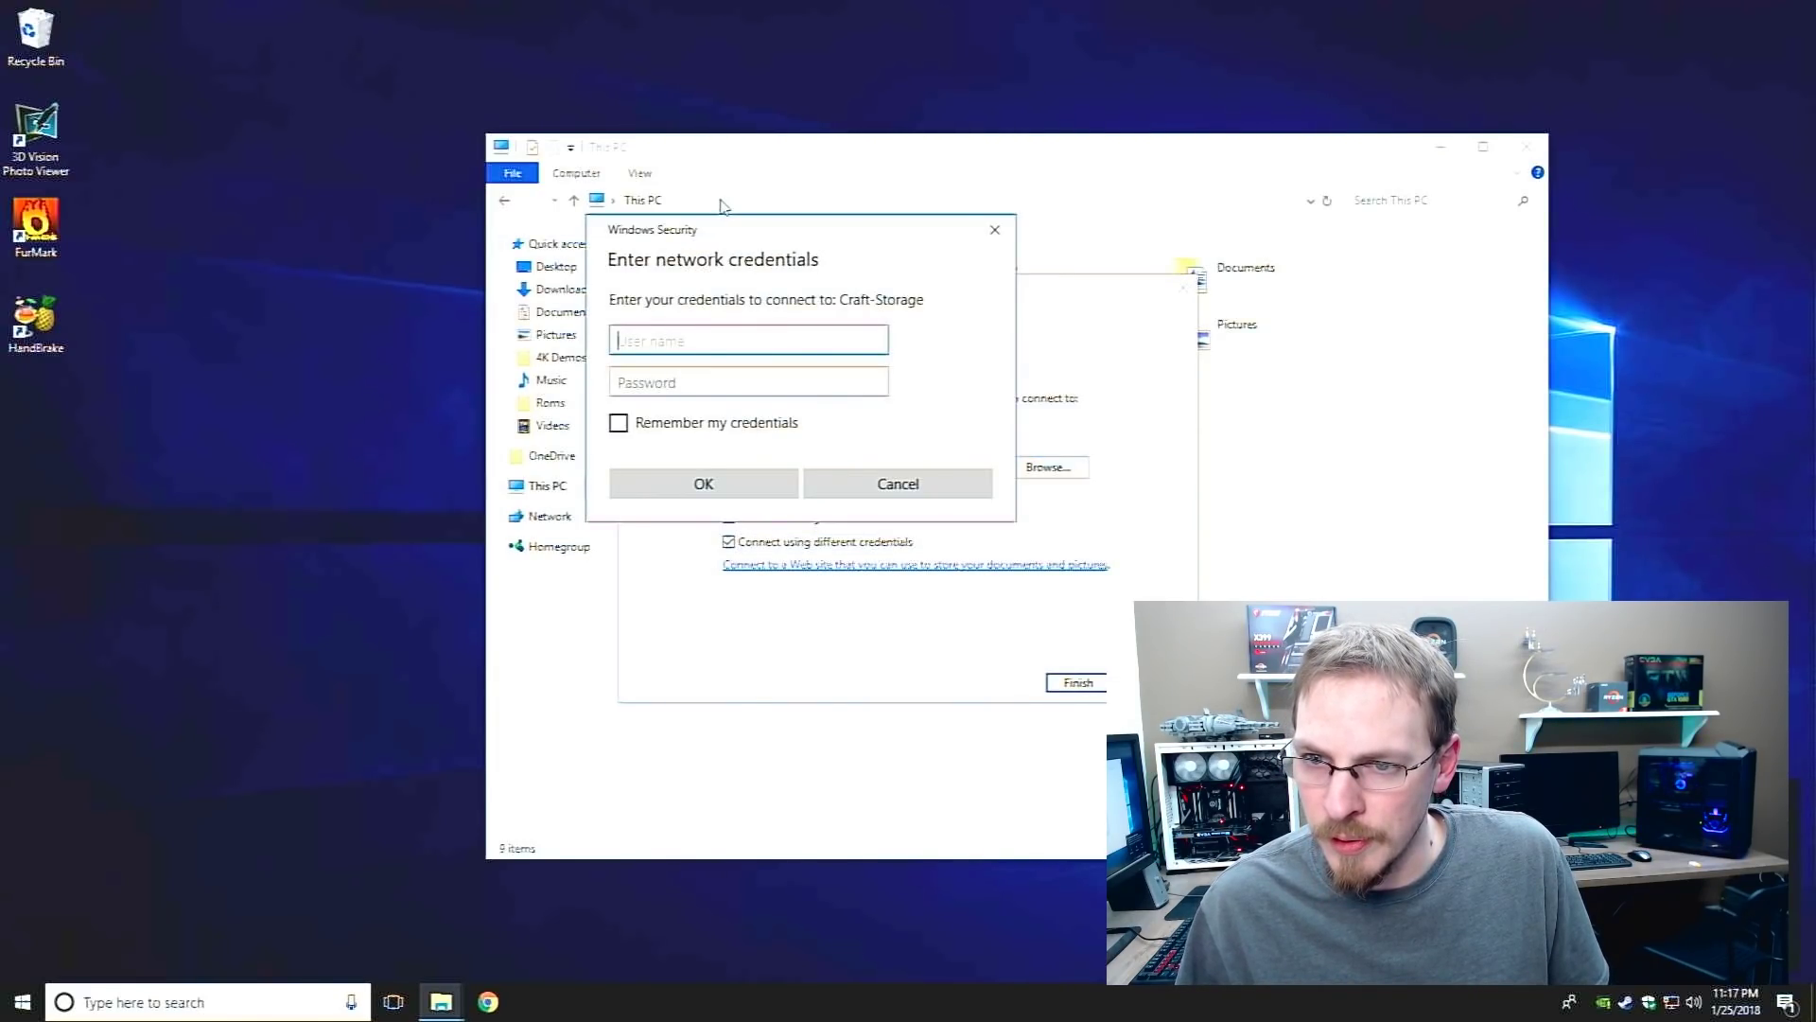
type("Craft")
key("Tab")
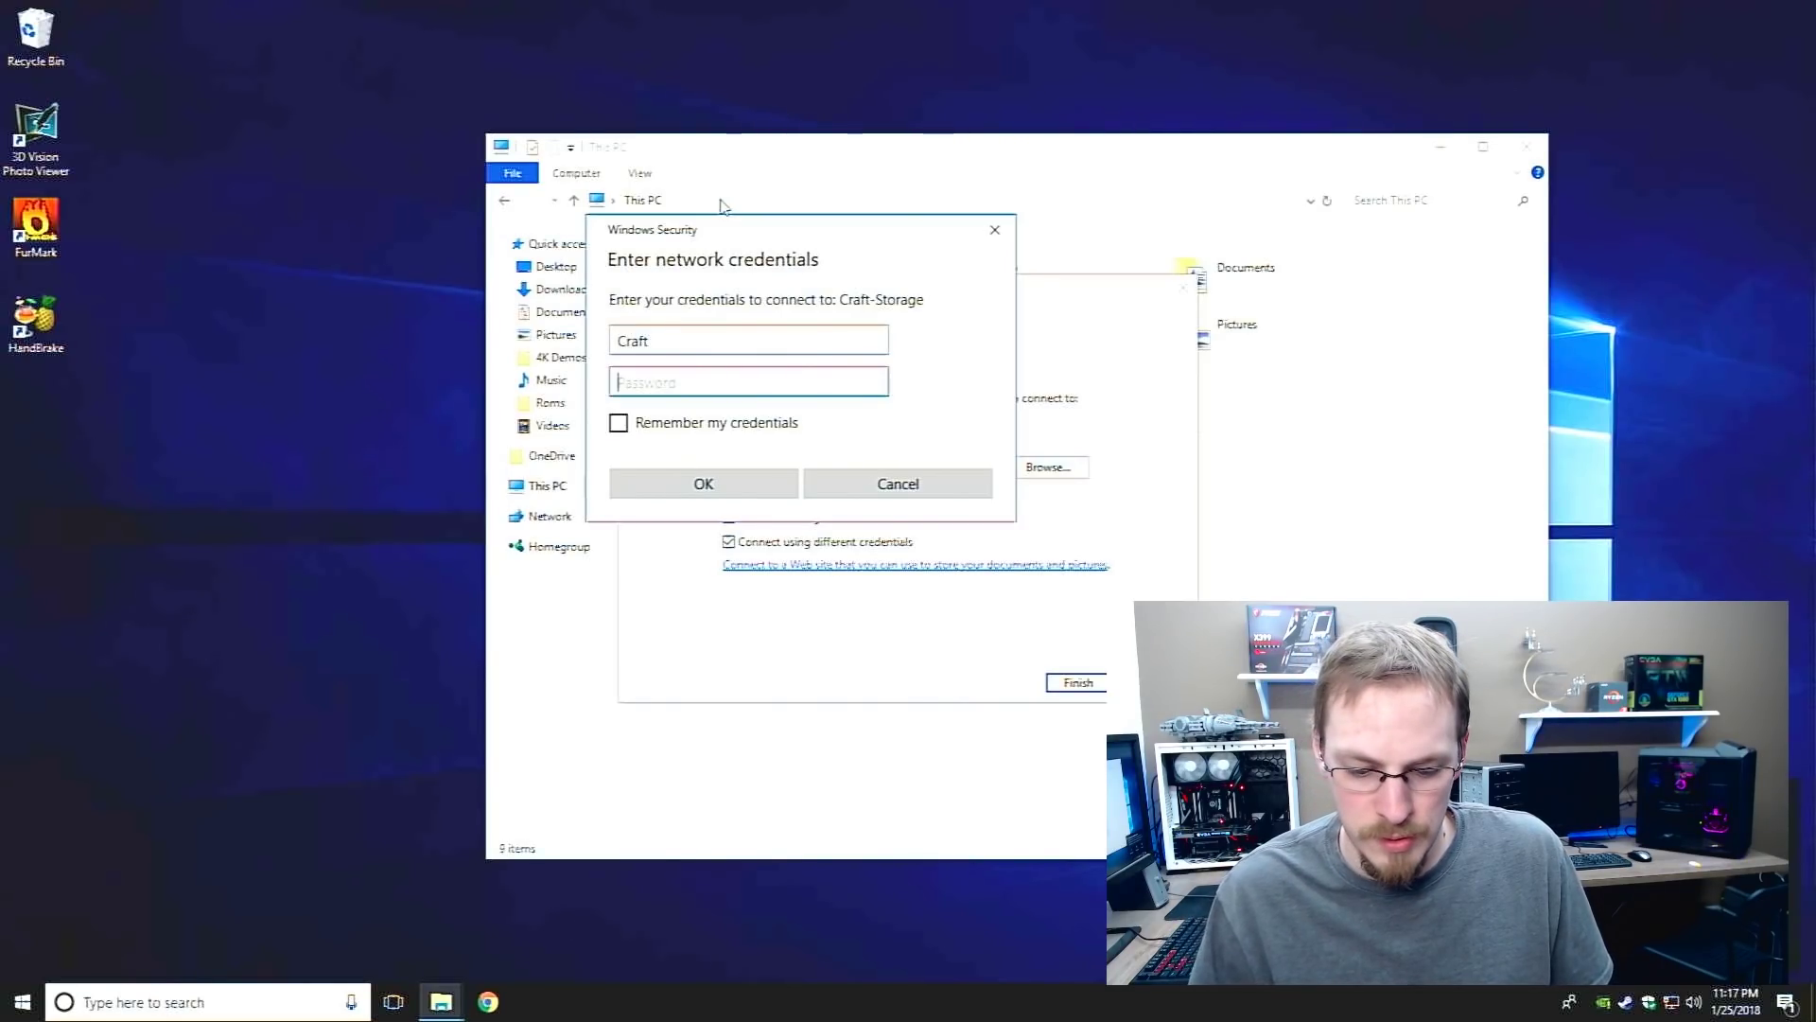
type("•••••••••••••")
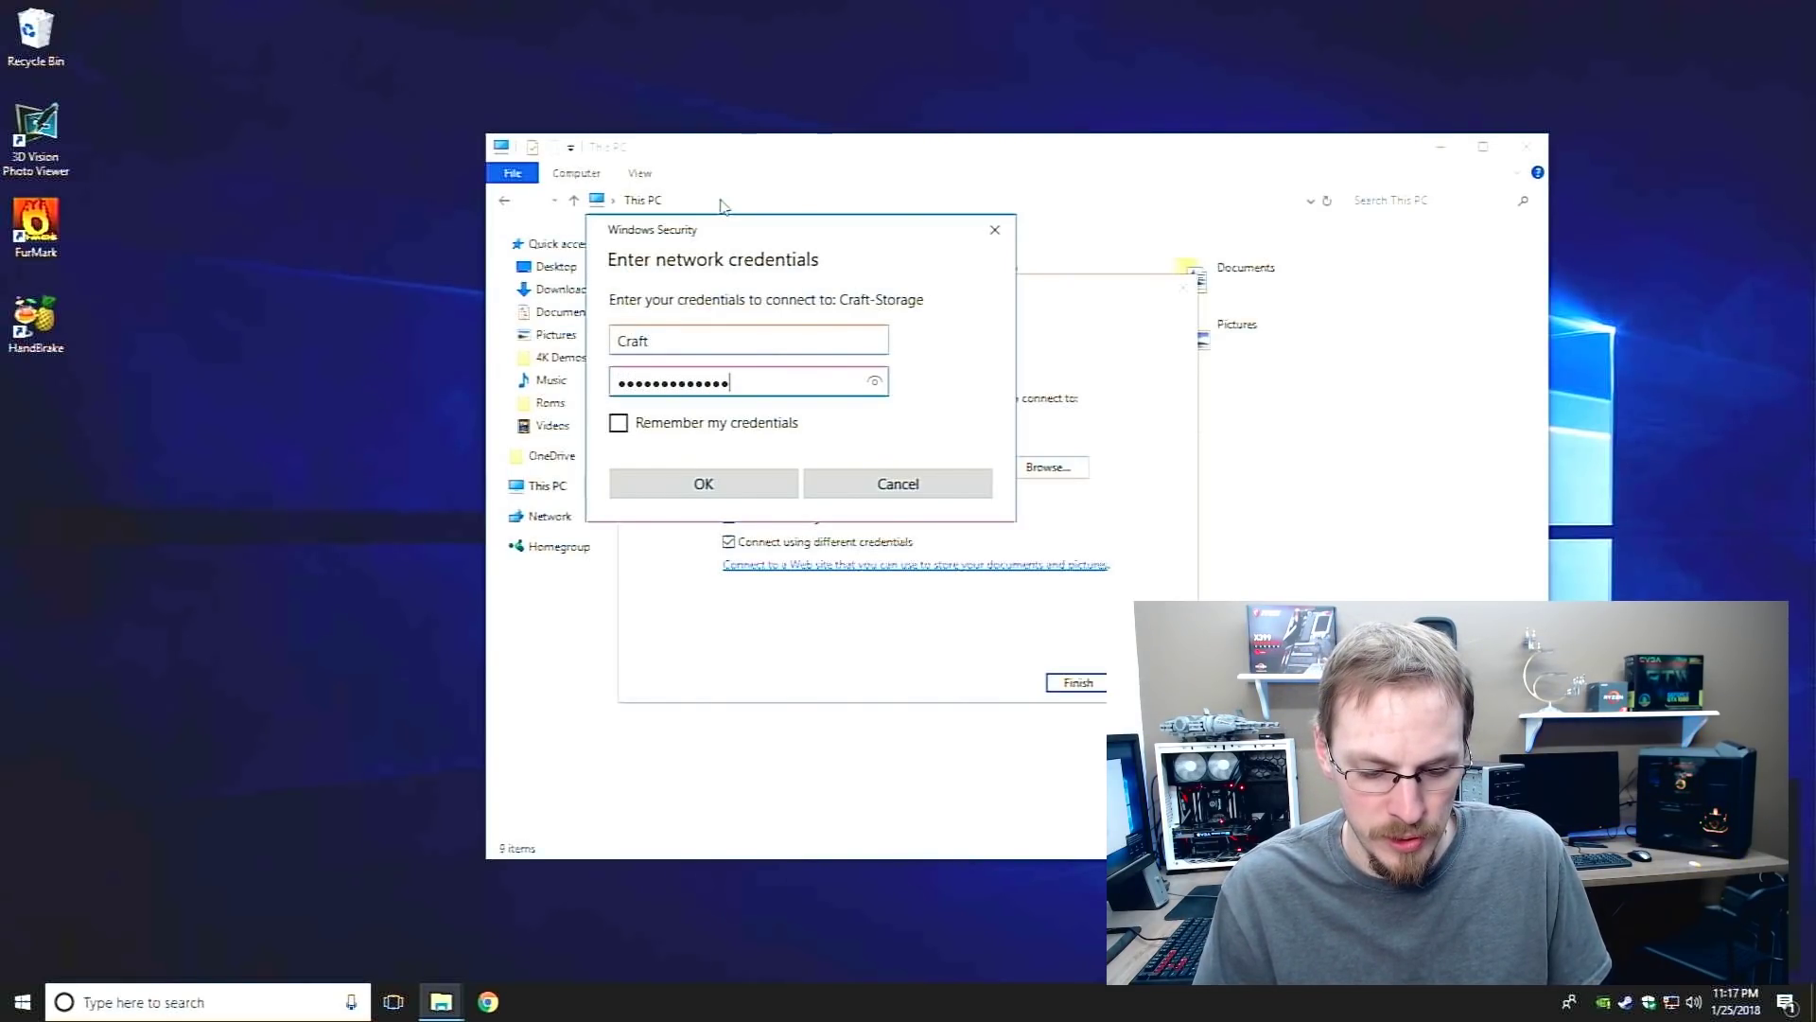
type("•••••")
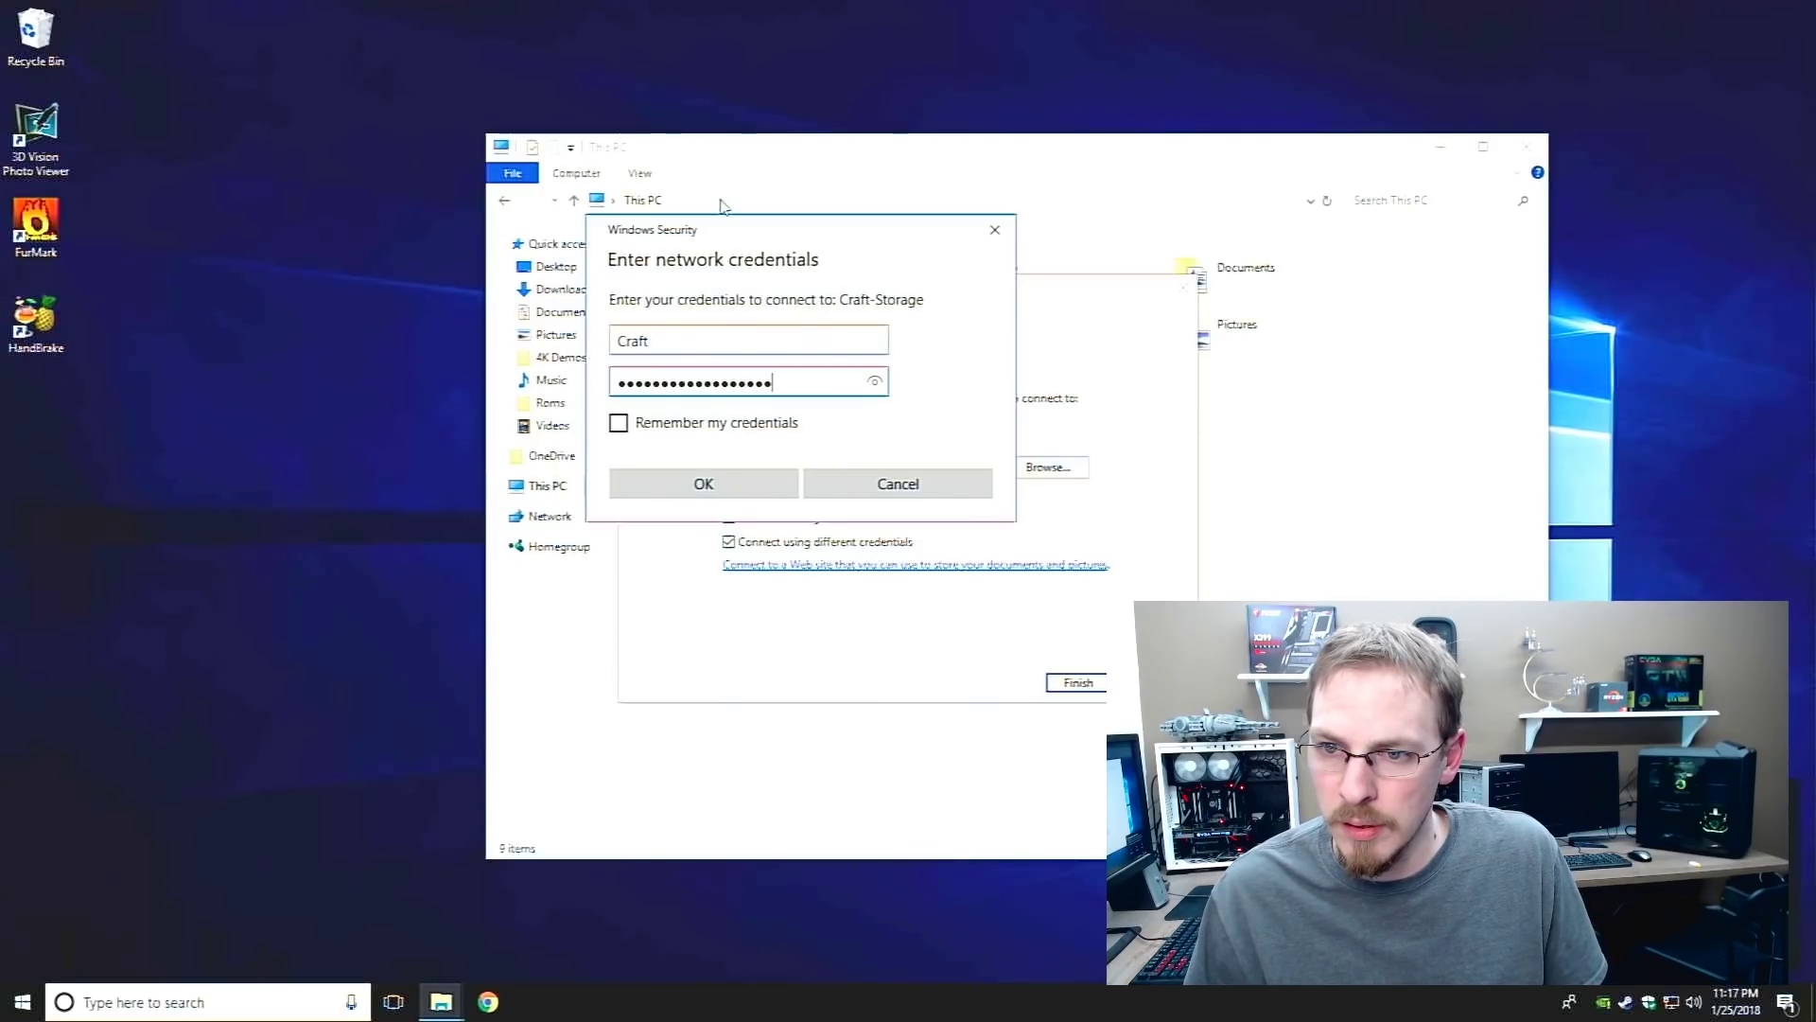
key("ctrl+a")
type("••••••••••")
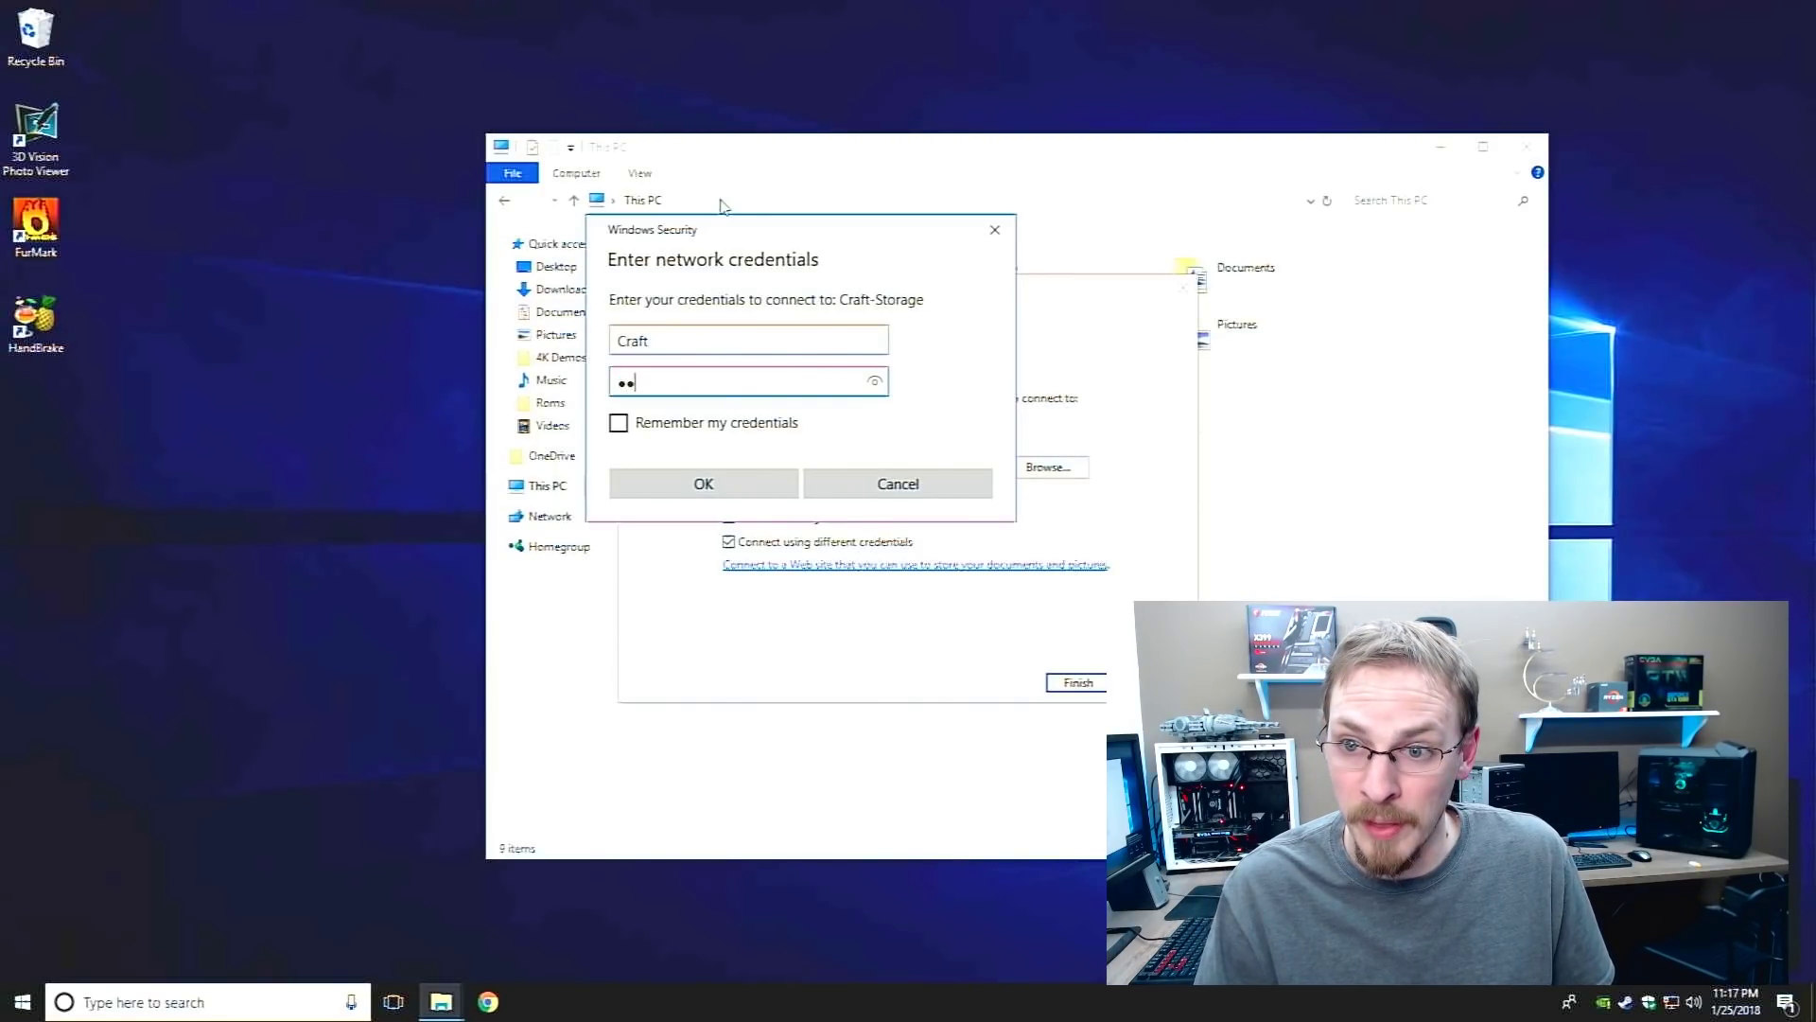
type("••••••••")
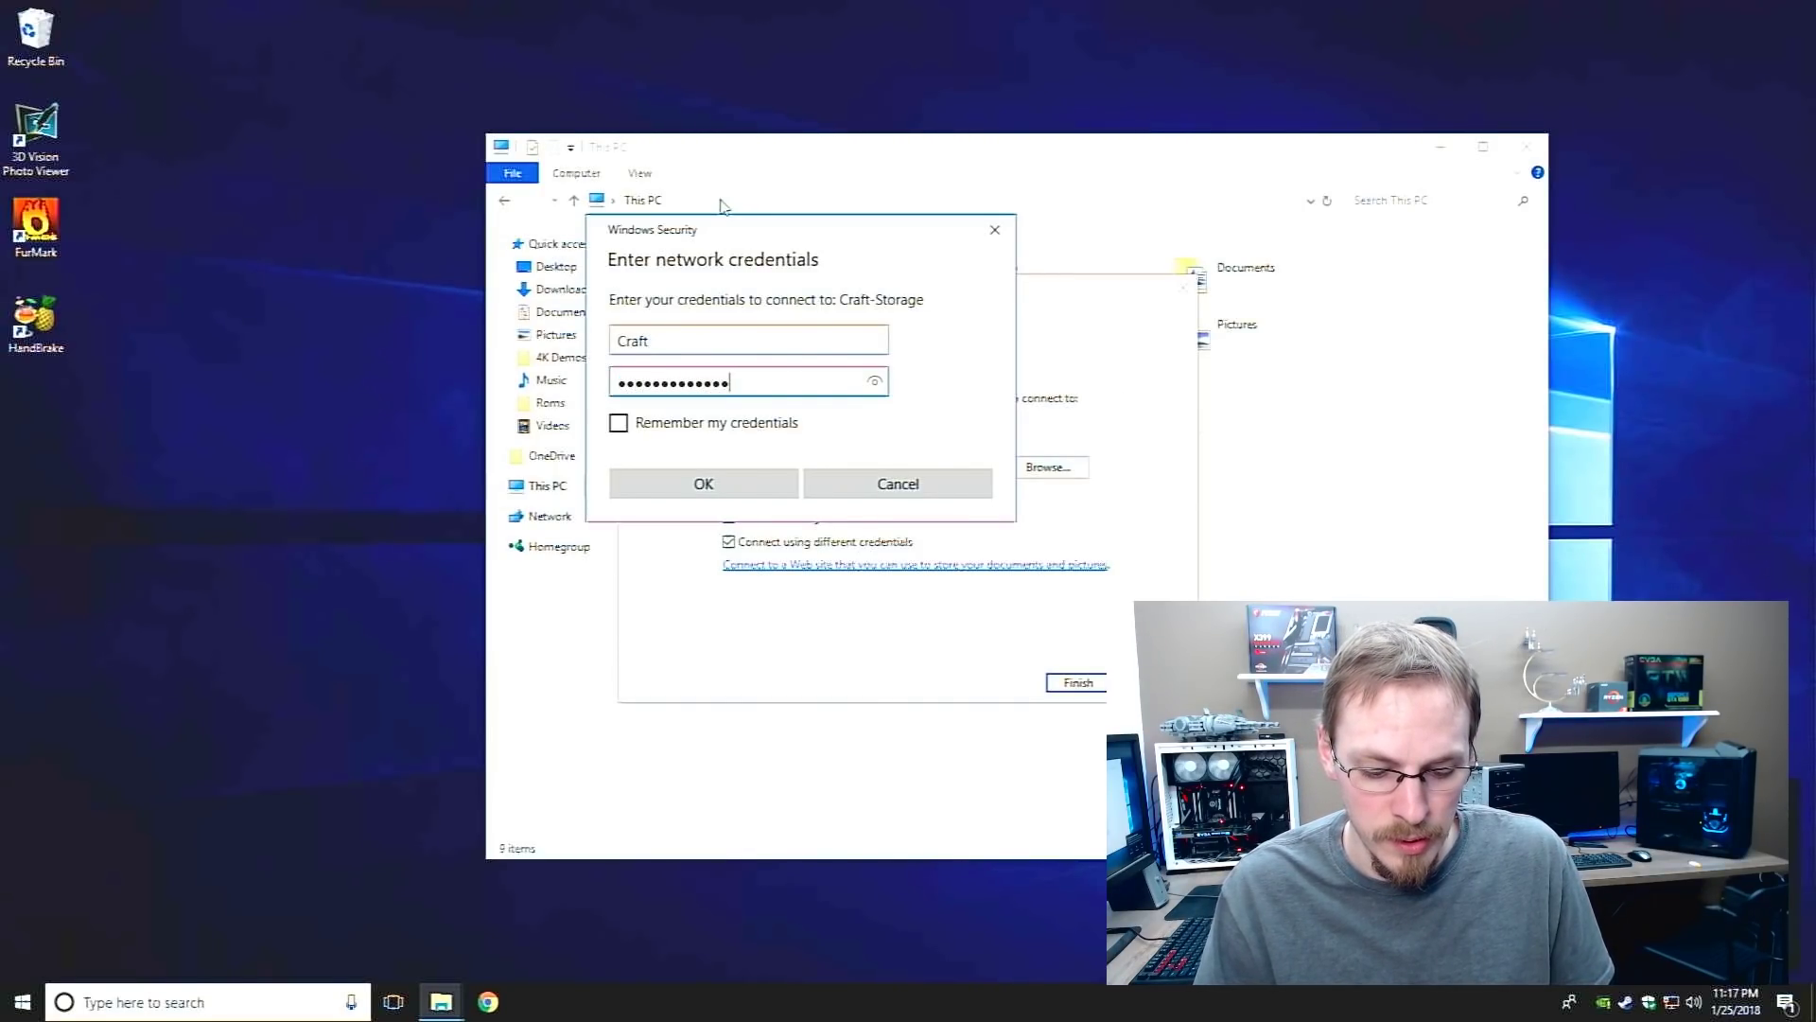
key("Tab")
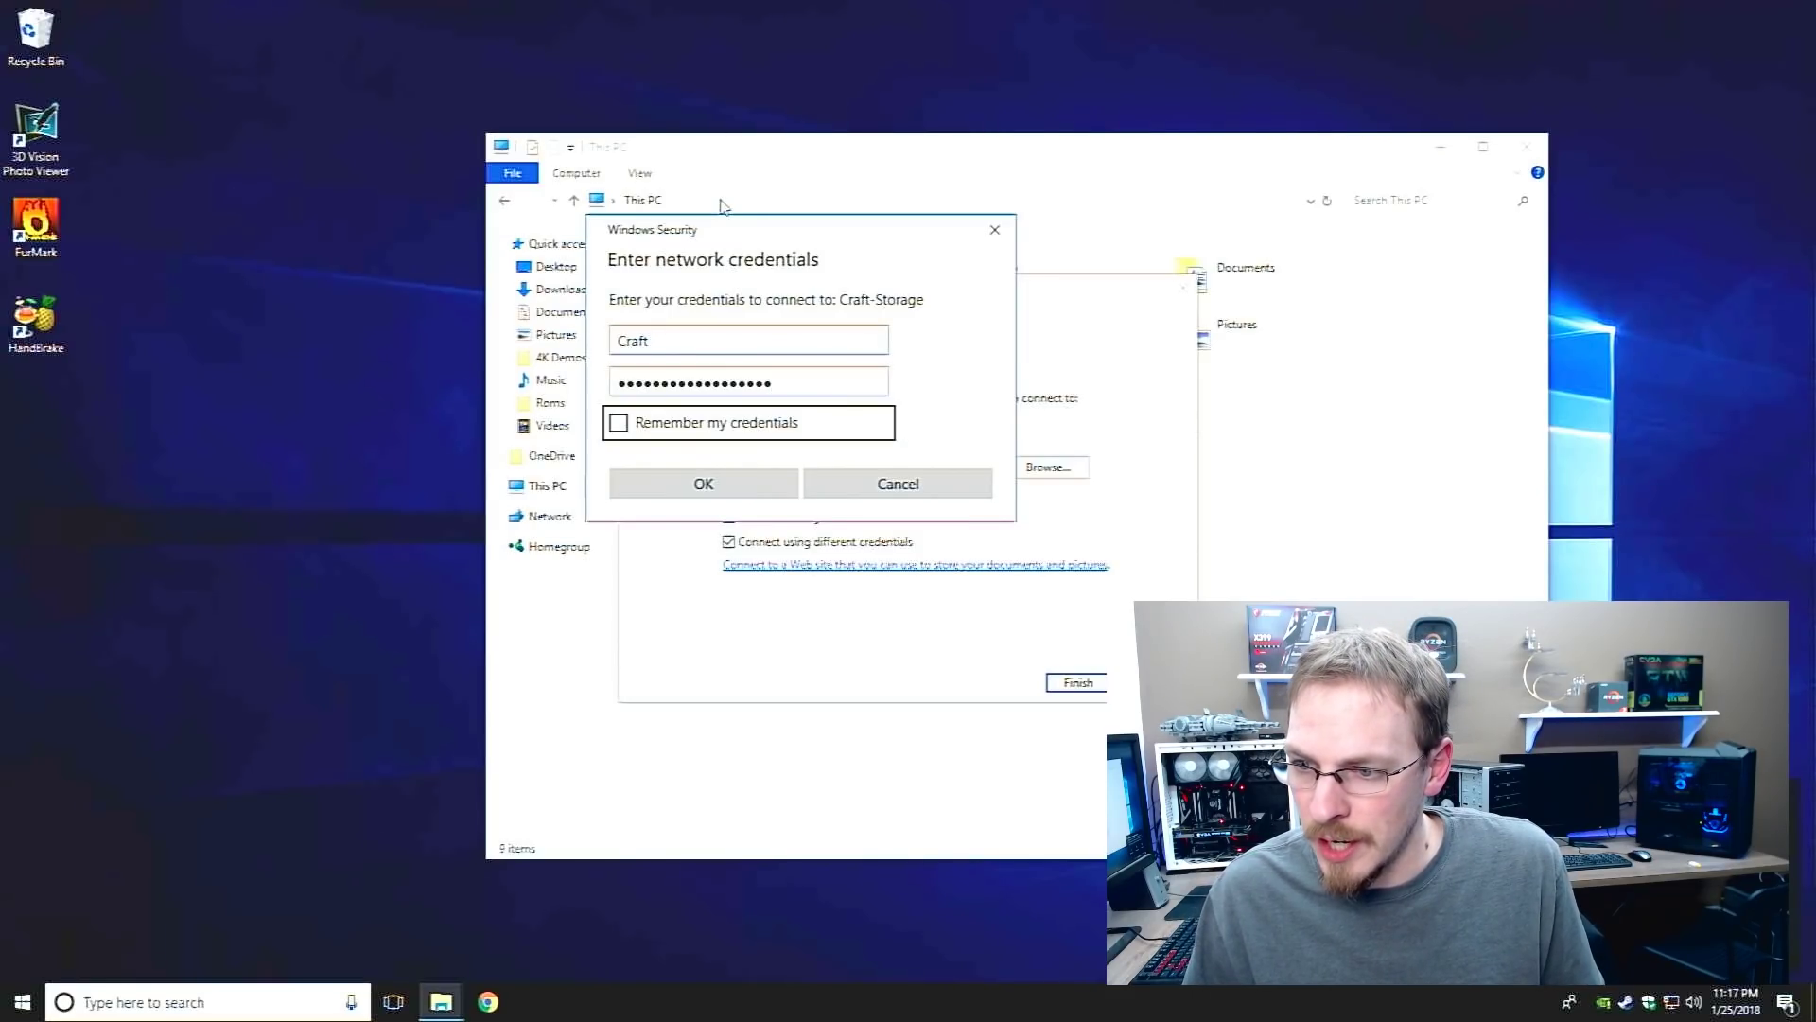
key("space")
key("Return")
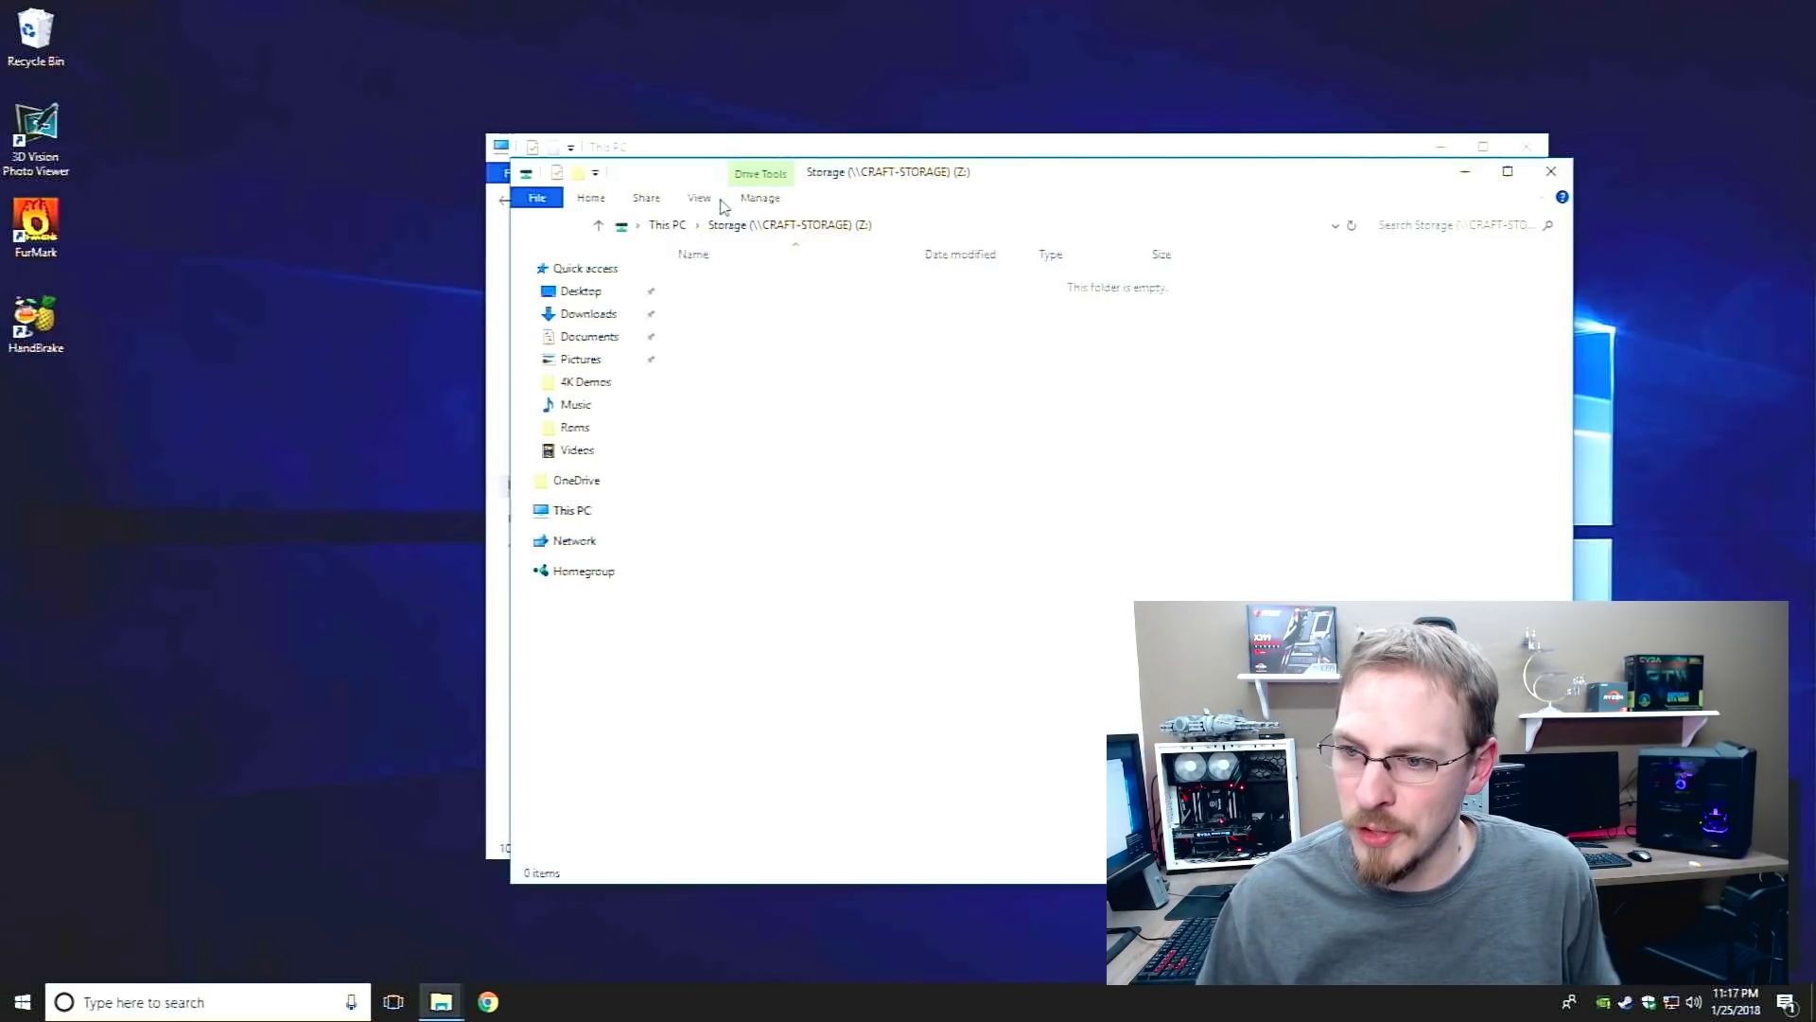
Create a new text document named Test on the Z: drive
right_click(906, 413)
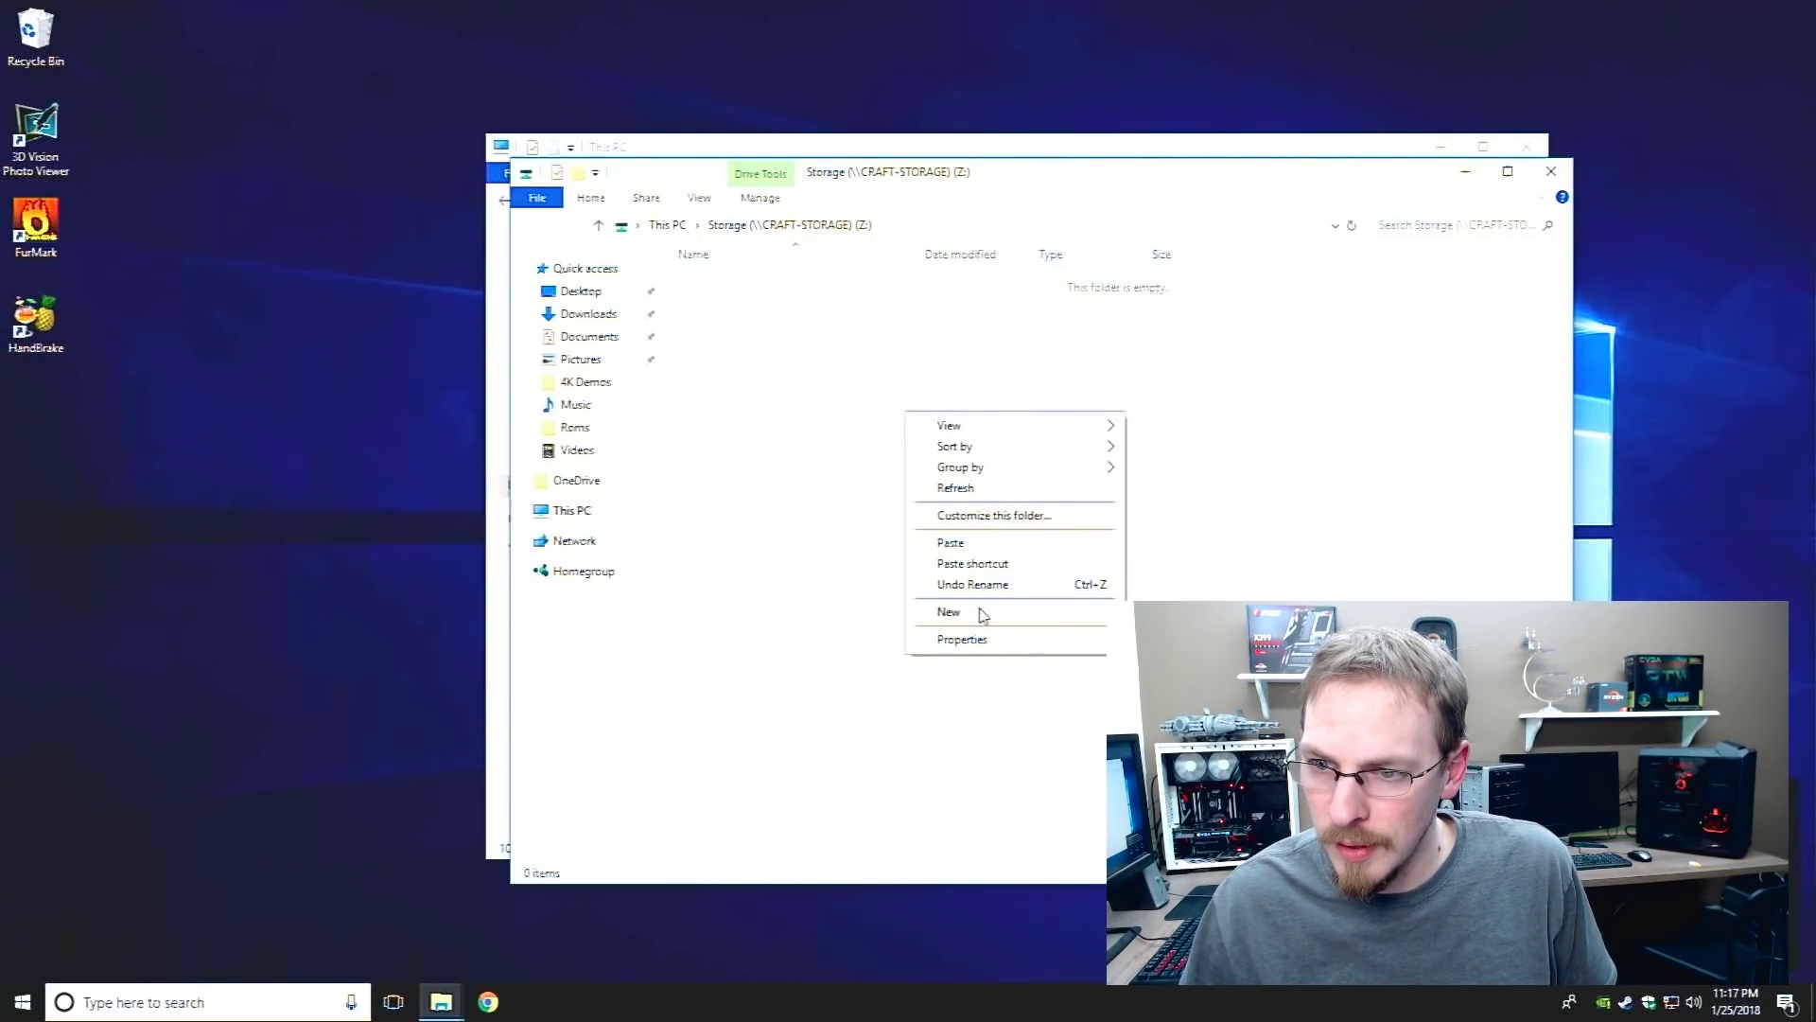
key("t")
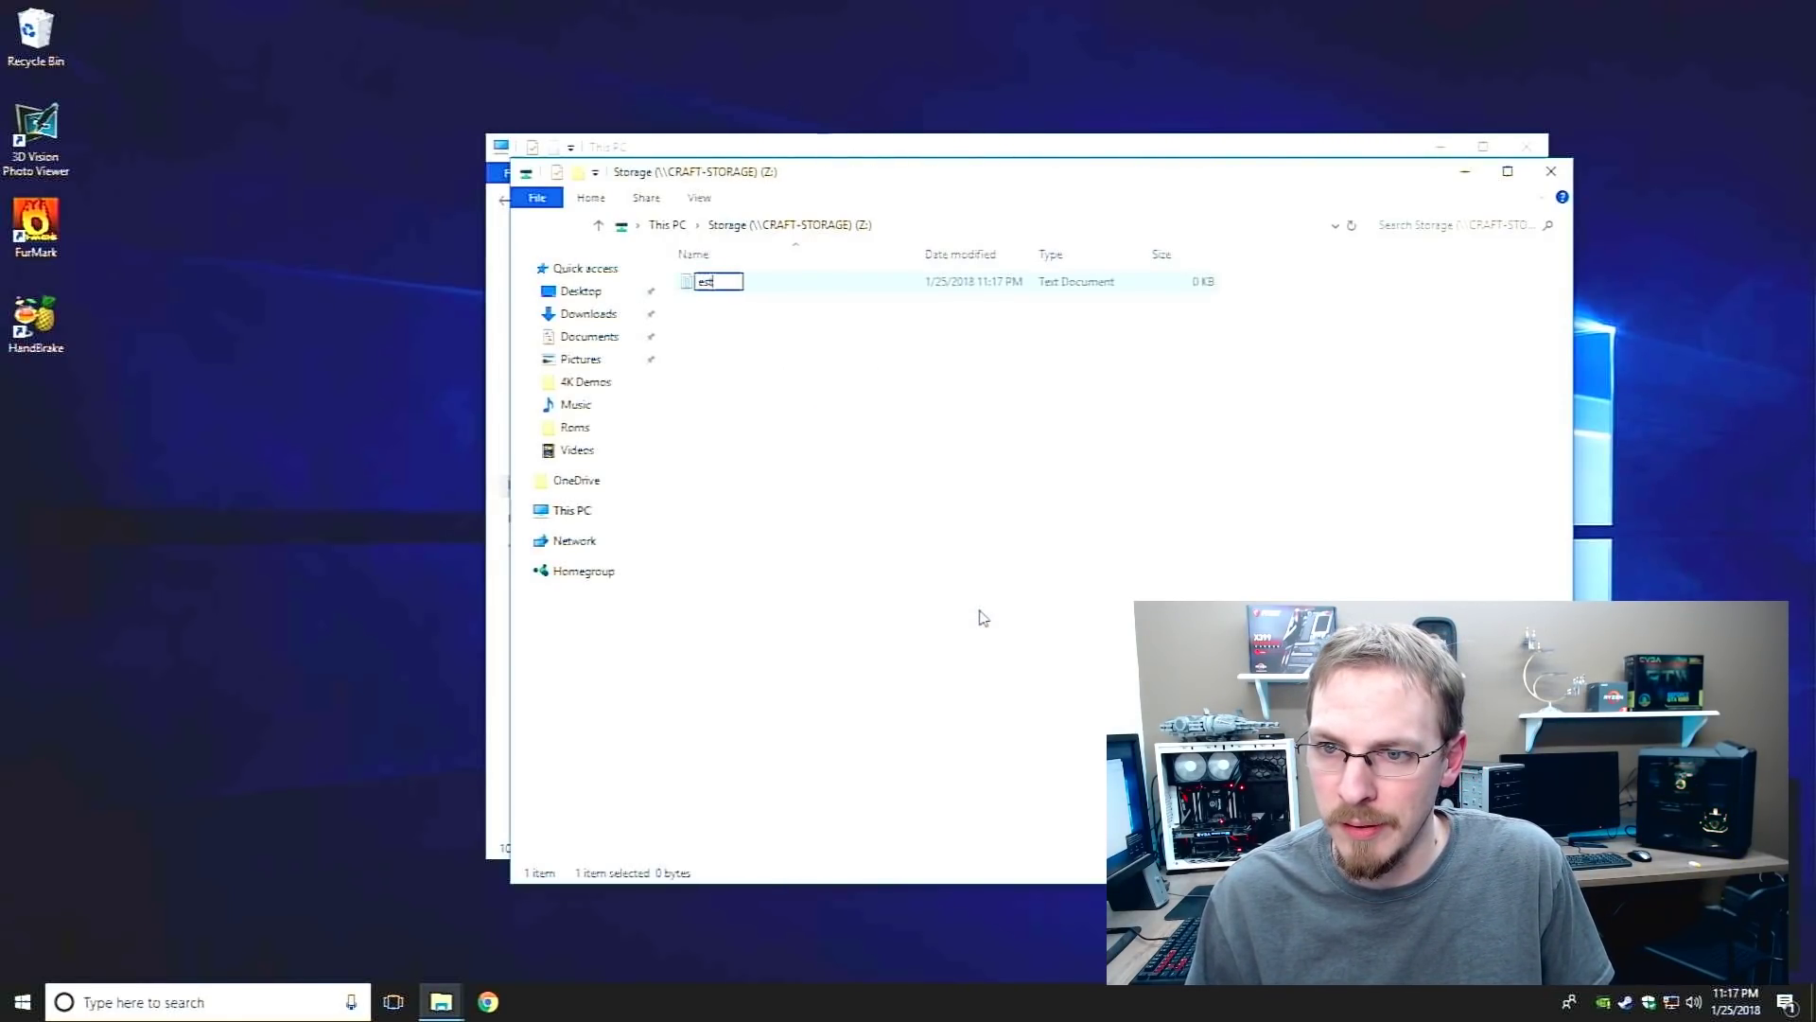
type("Test")
key("Return")
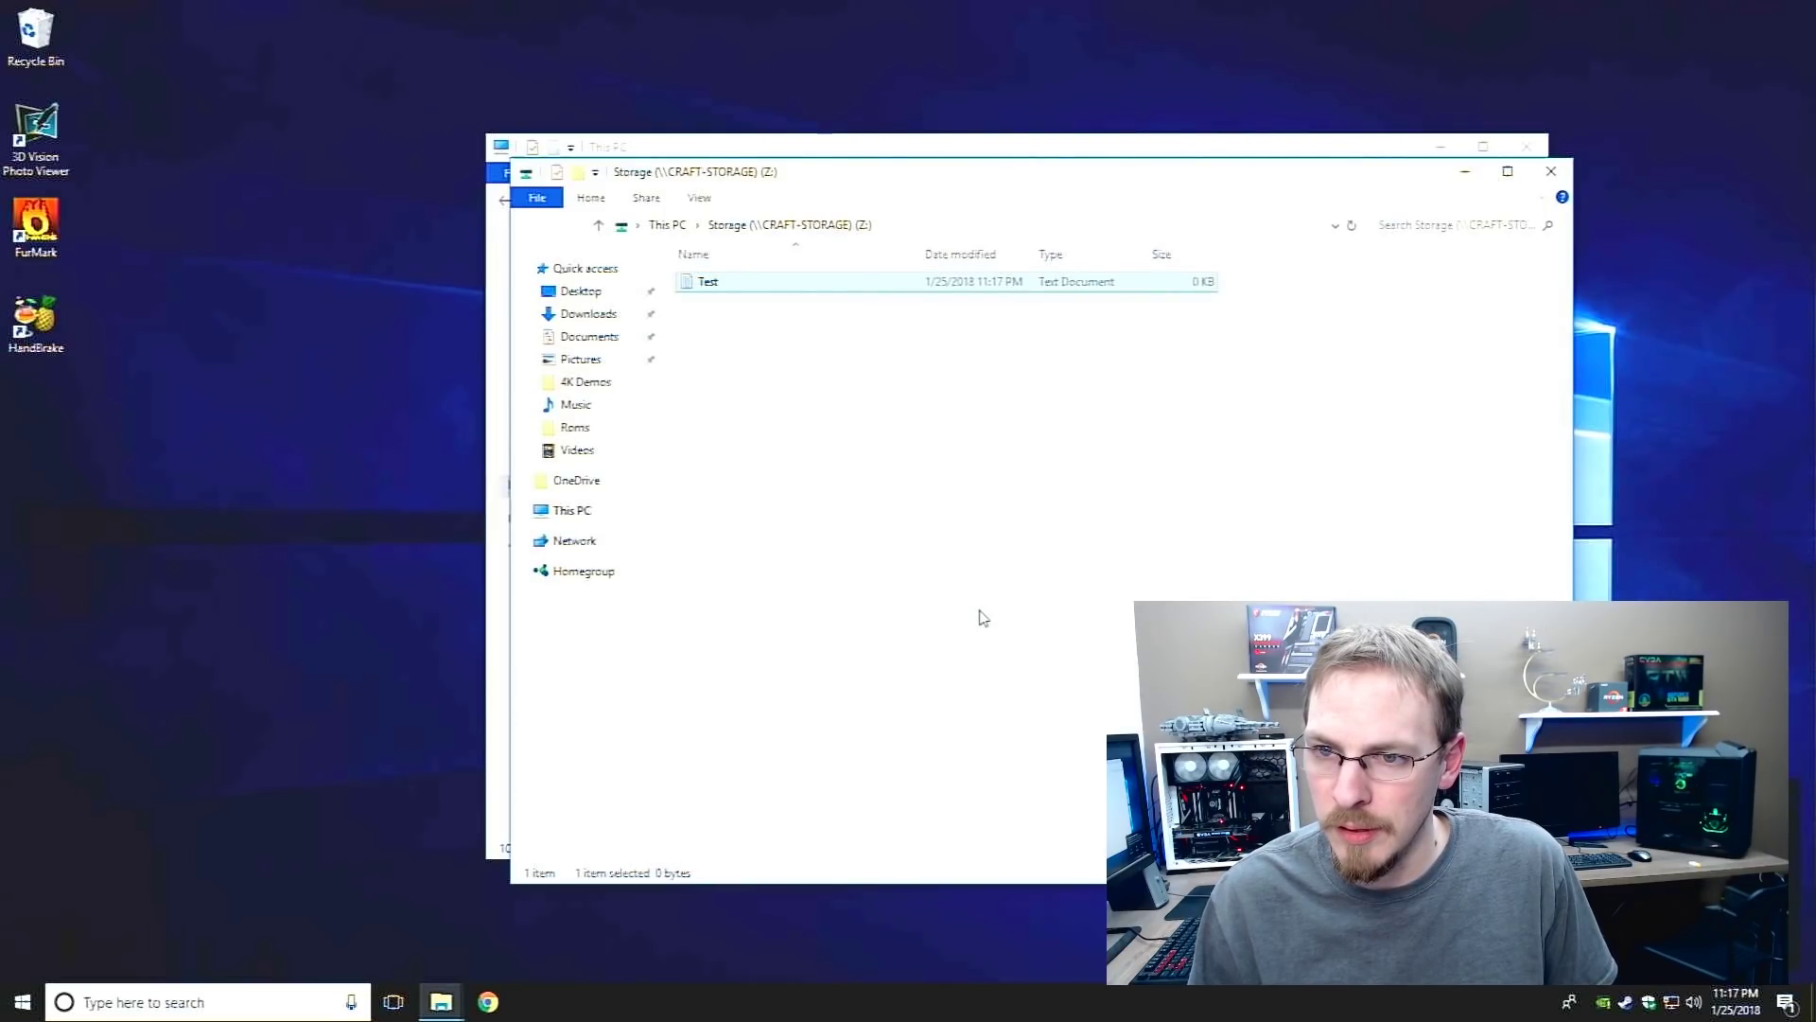